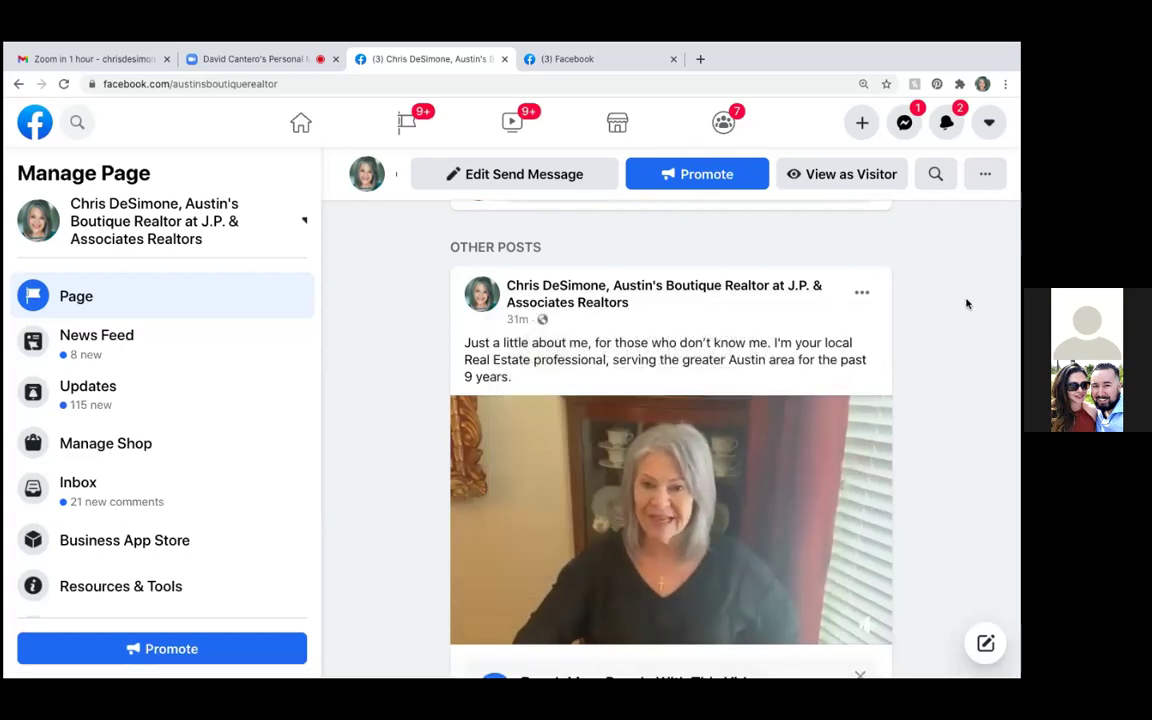
Watch the intro video post, then return to the business page
click(657, 534)
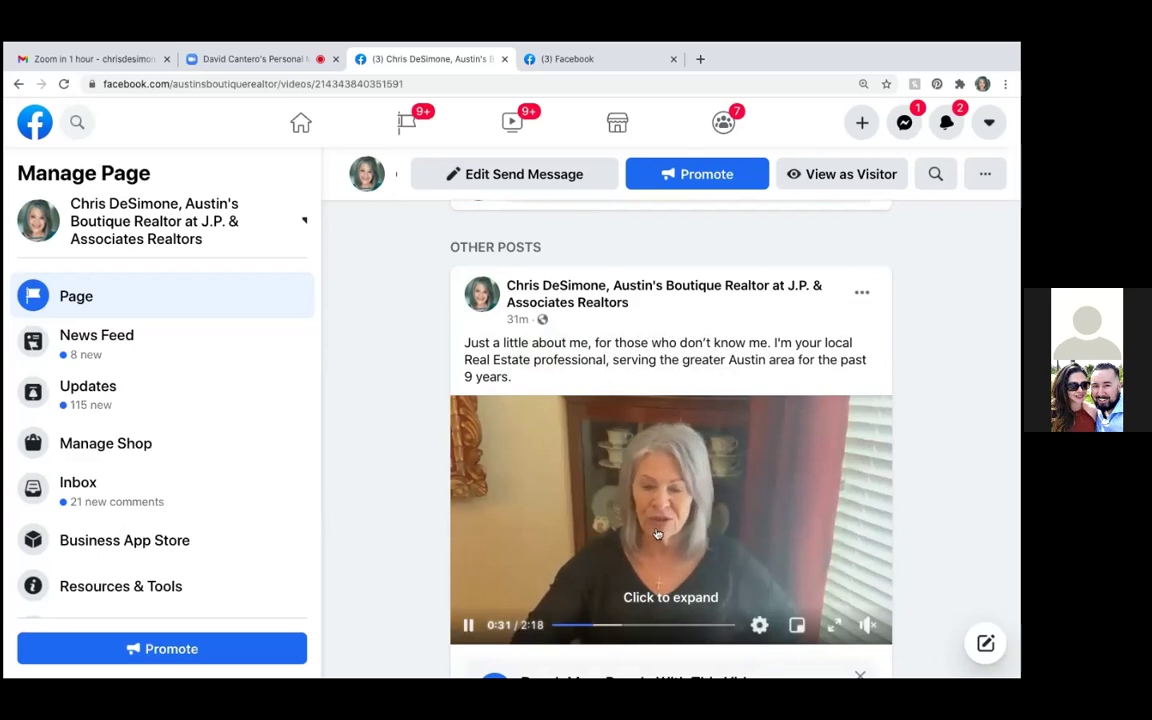
scroll(802, 320, down, 3)
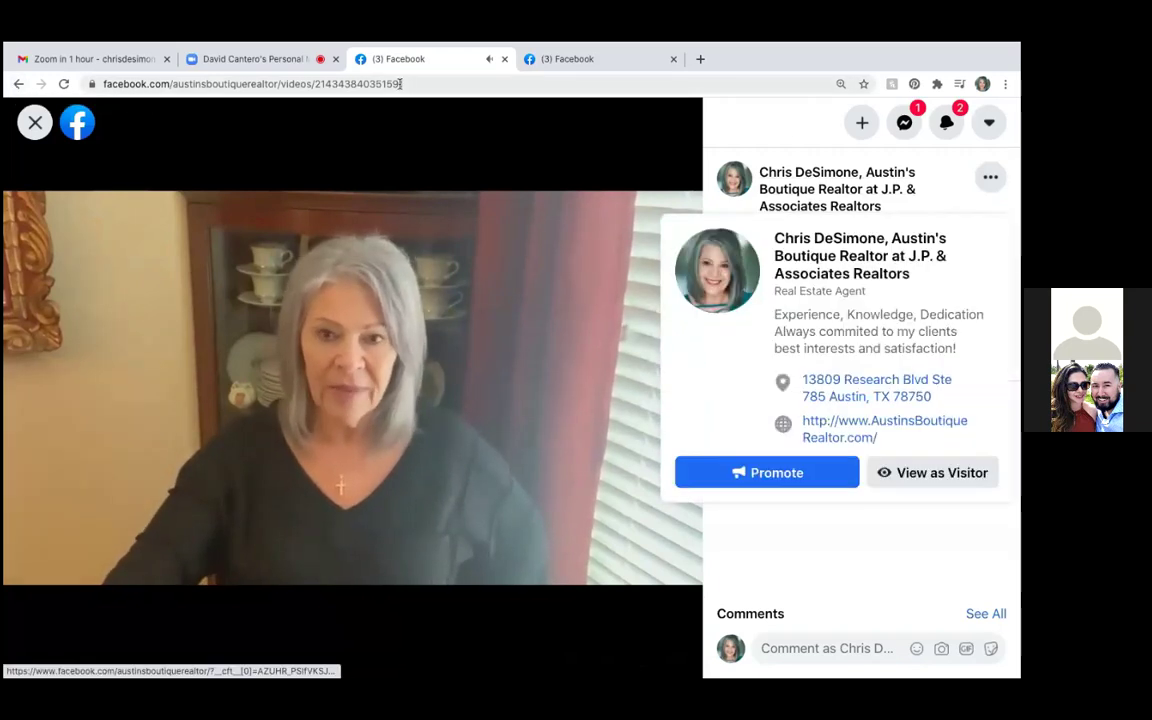
click(12, 86)
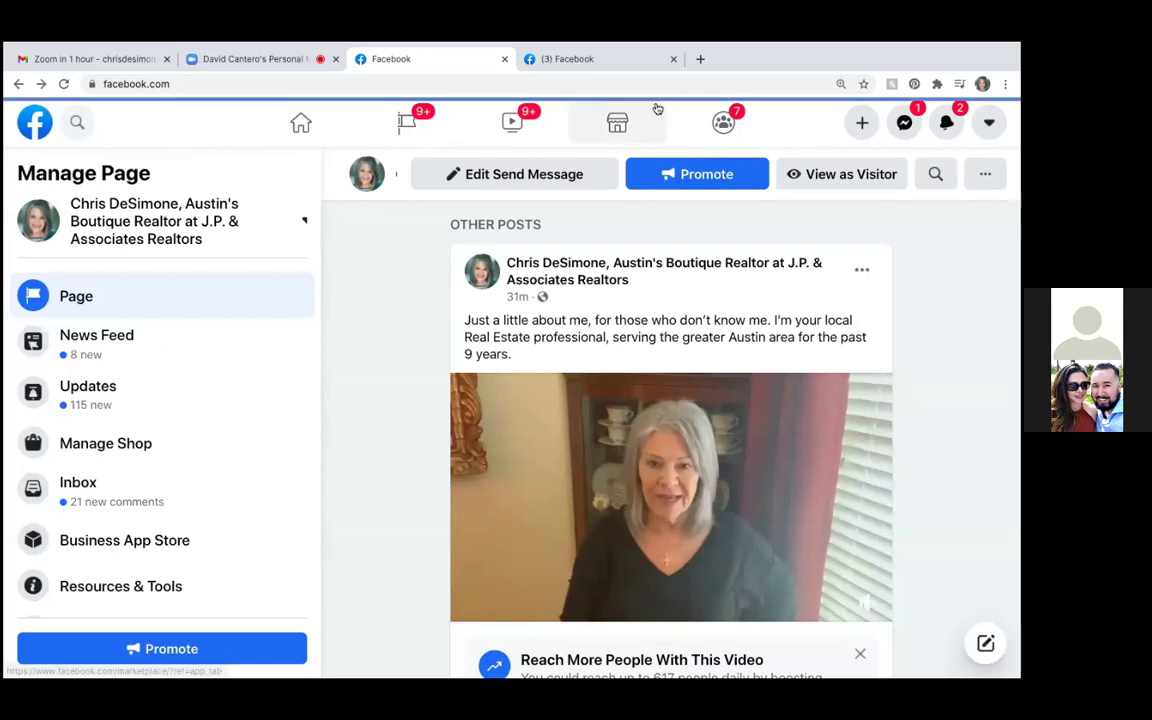
Go to Ads Manager for the business account and start a new campaign
mouse_move(481, 49)
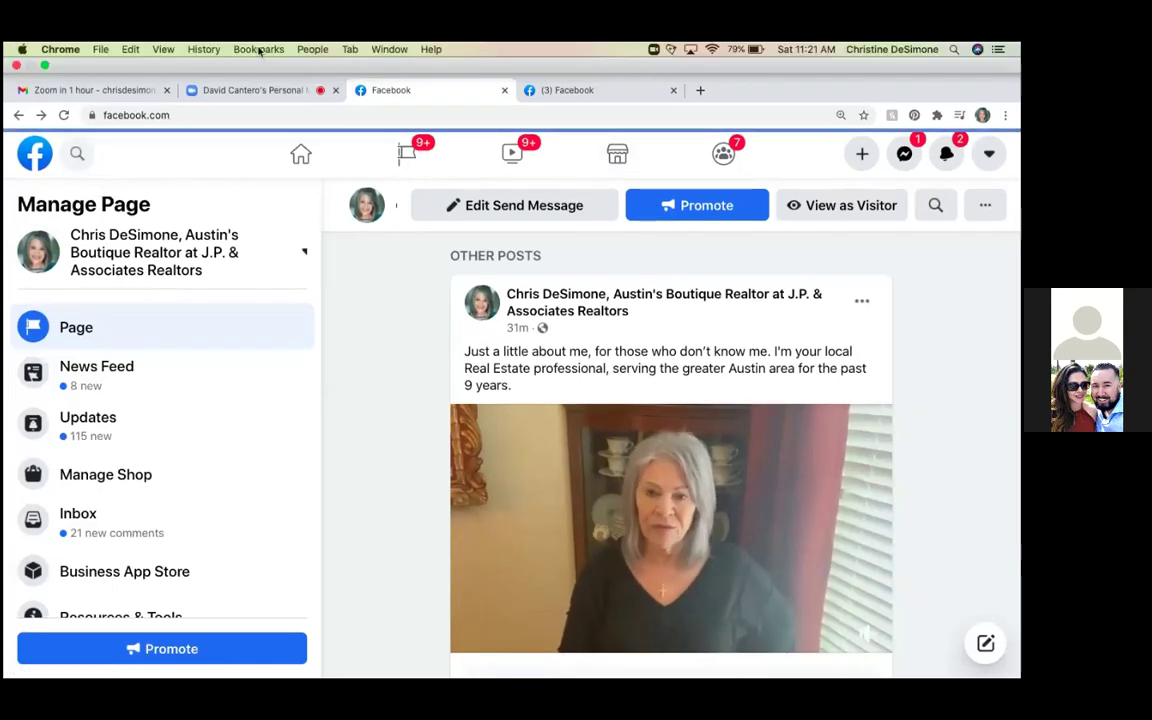
click(632, 190)
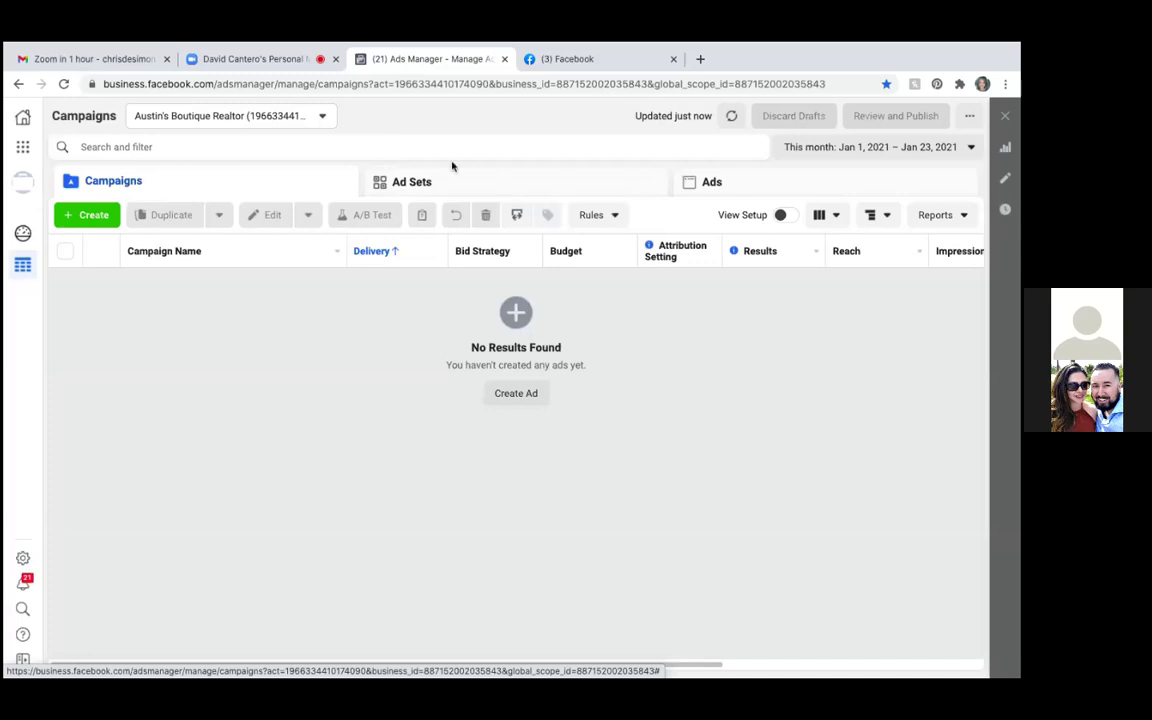
click(91, 217)
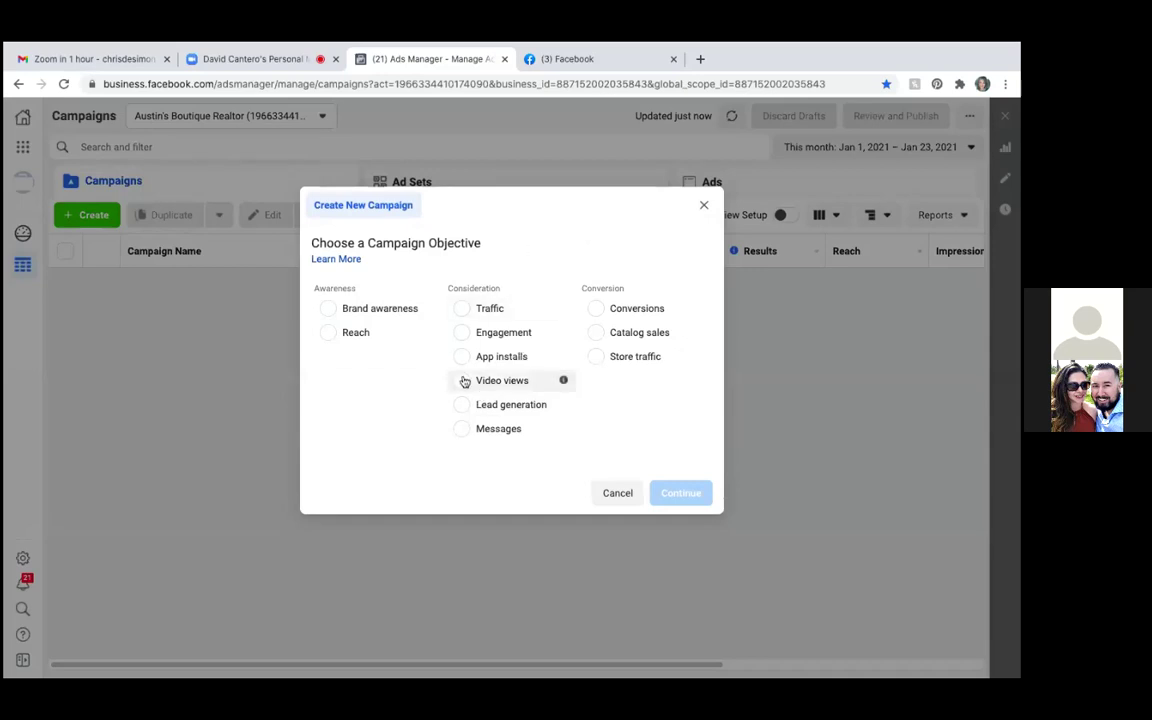
Choose Video views under Consideration as the campaign objective
click(465, 381)
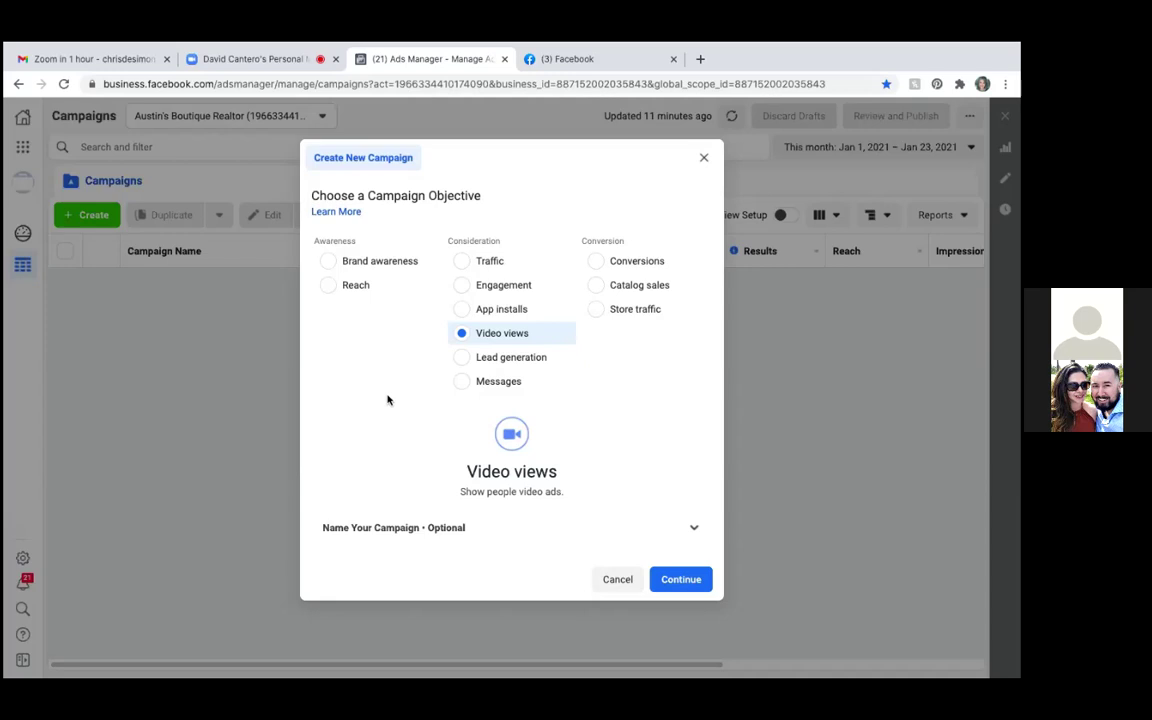
Enter 'Intro Video (Video Views)' as the campaign name, fixing typos along the way
click(695, 529)
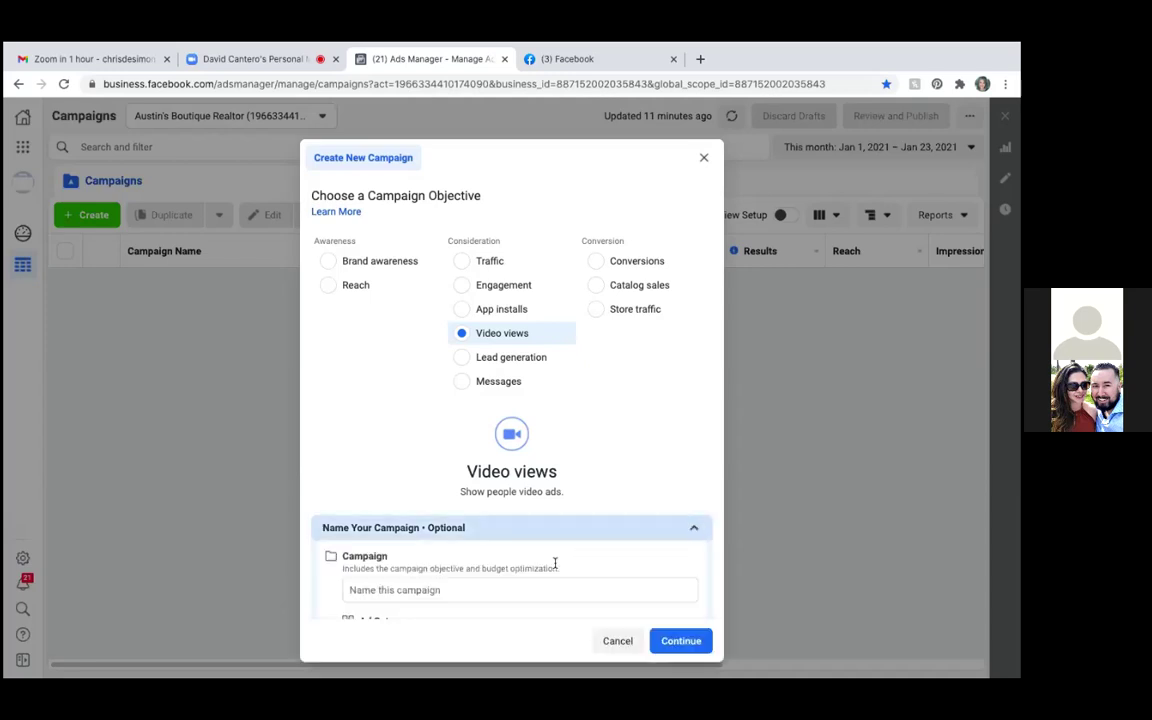
scroll(553, 560, down, 3)
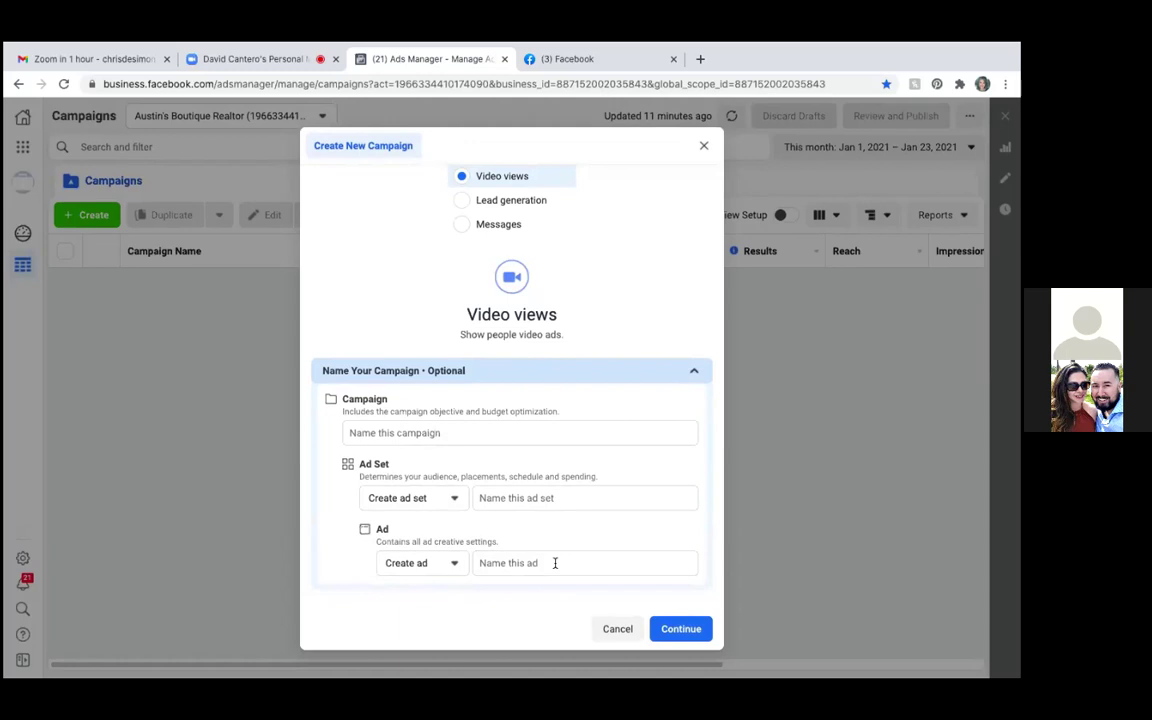
click(353, 432)
text(Auto)
key(BackSpace)
text(r)
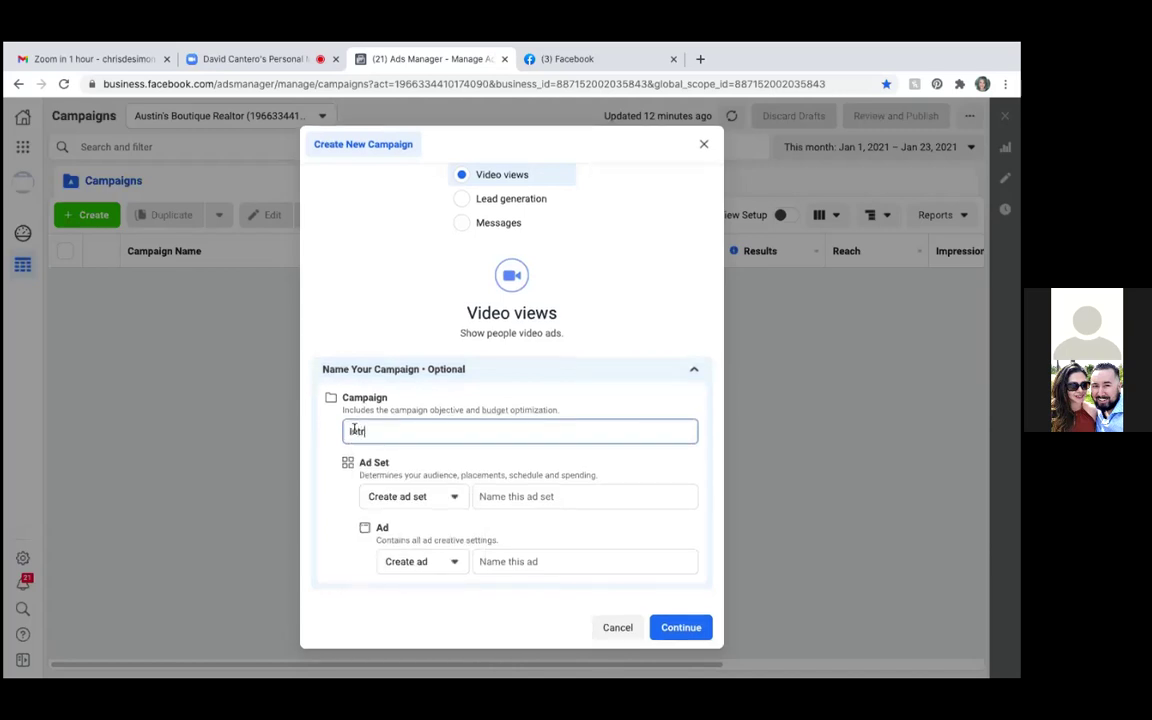
text(o Video (Videos)
key(BackSpace)
text(Views))
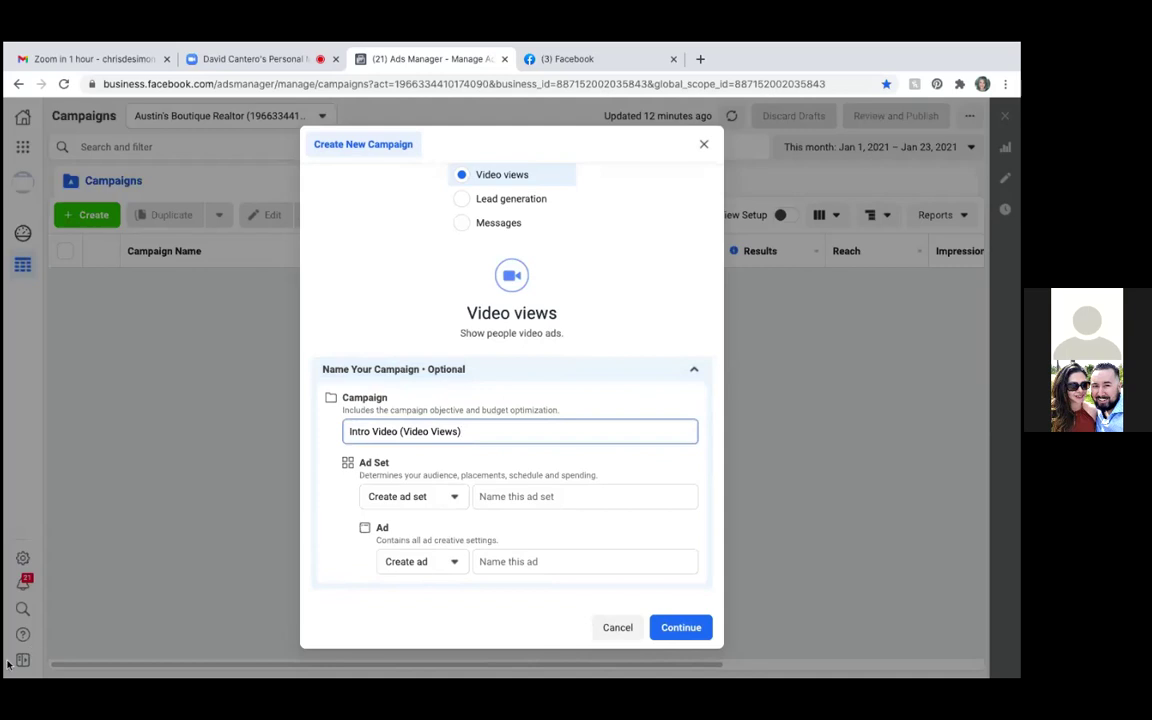
click(455, 498)
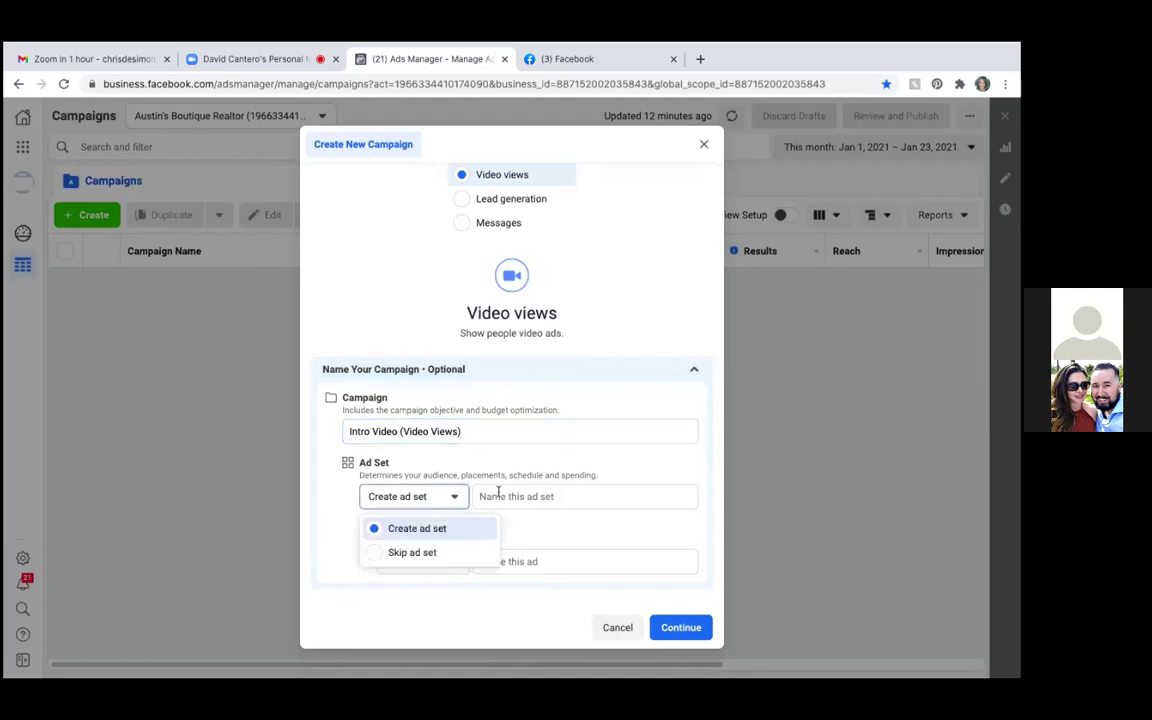
Keep Create ad set and name the ad set 'Austin'
click(498, 498)
click(498, 498)
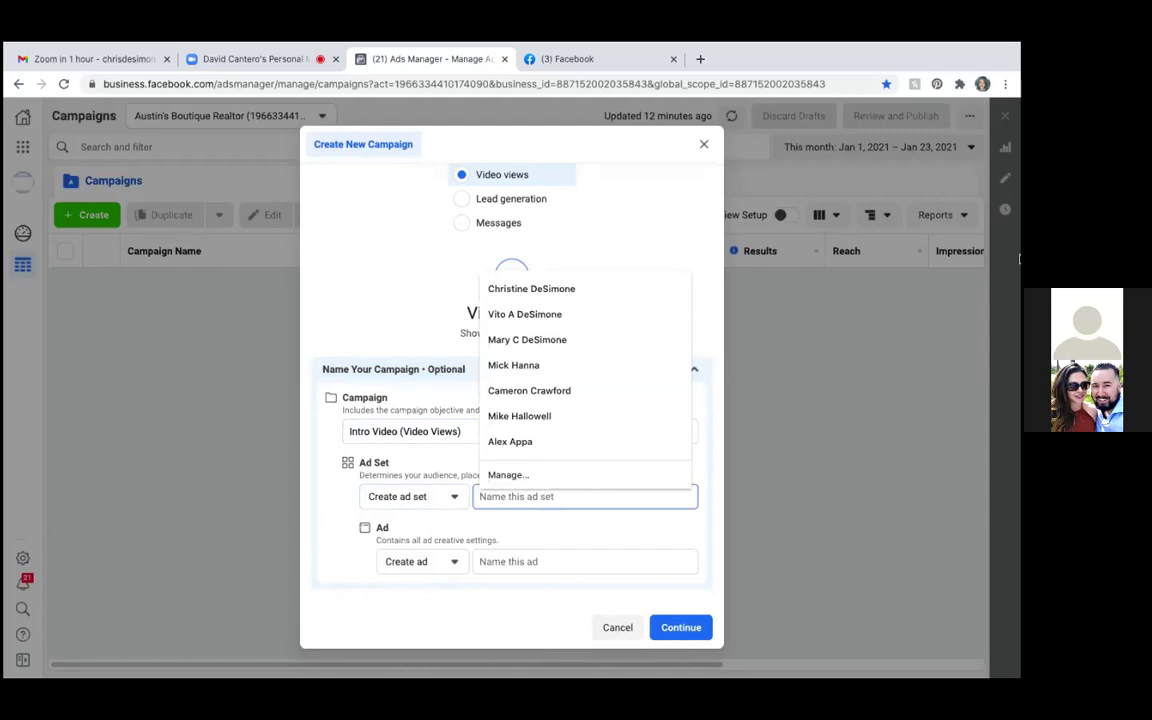
text(The City)
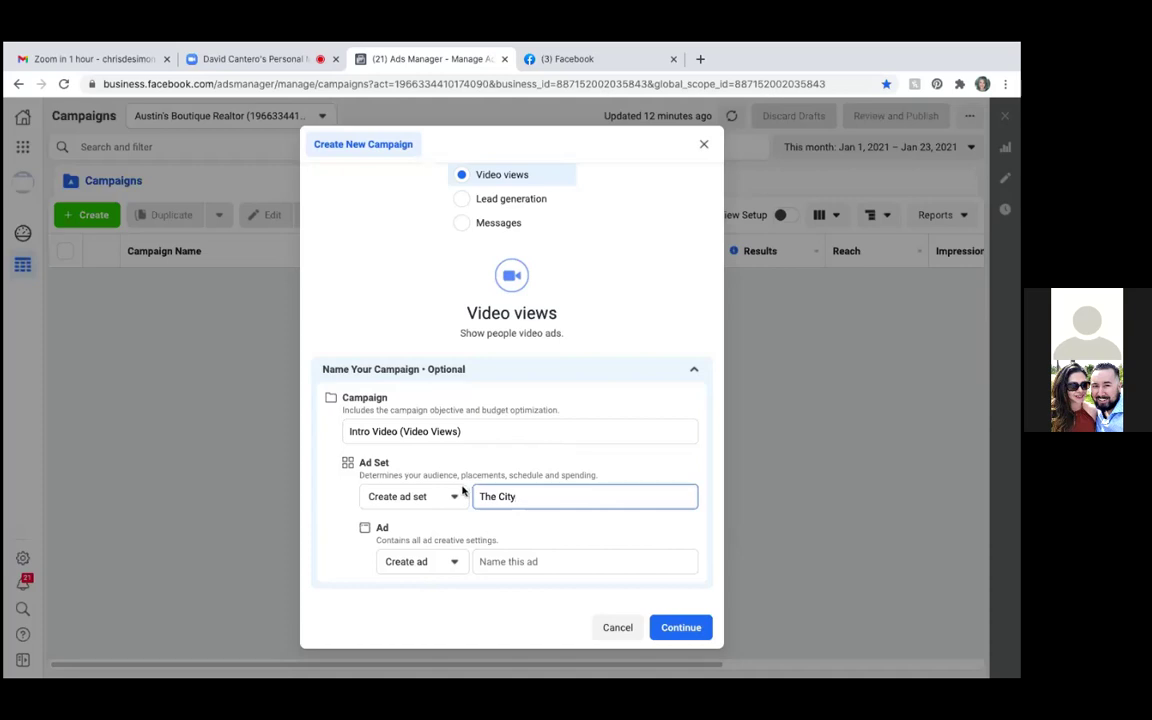
key(BackSpace)
key(BackSpace)
key(BackSpace)
key(BackSpace)
text(Austin)
mouse_move(152, 660)
click(497, 496)
key(BackSpace)
key(BackSpace)
key(BackSpace)
key(BackSpace)
Keep Create ad and name the ad 'Intro Video'
mouse_move(940, 660)
click(454, 565)
click(511, 563)
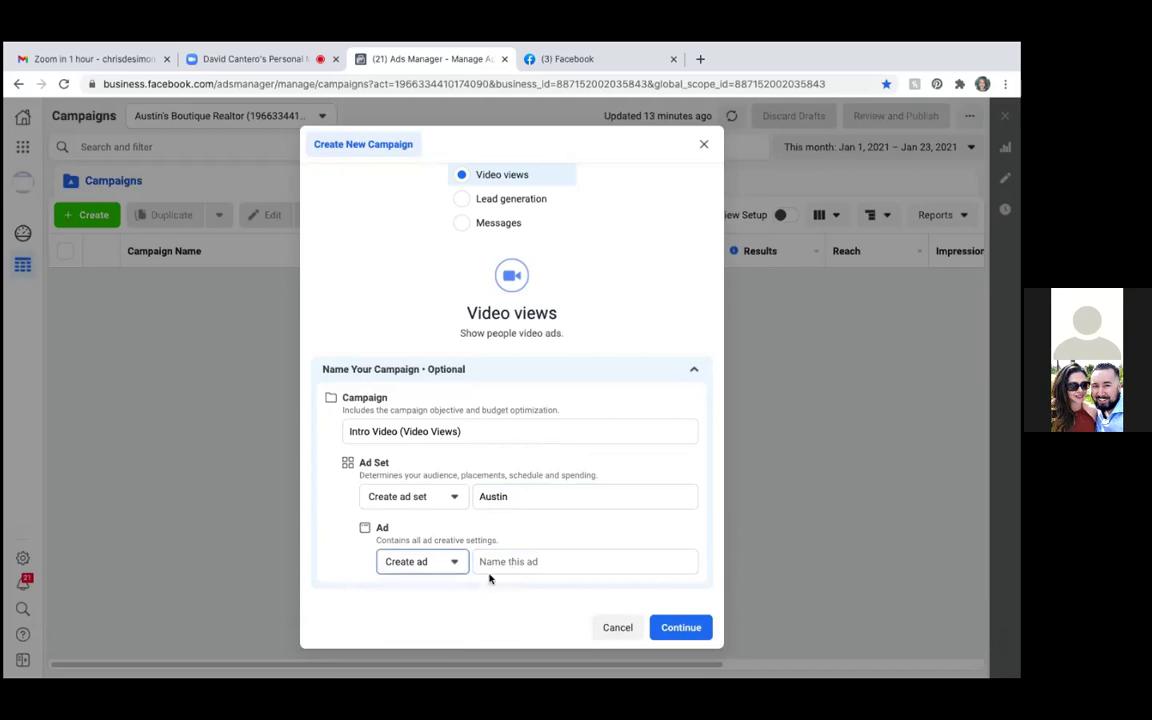
click(494, 561)
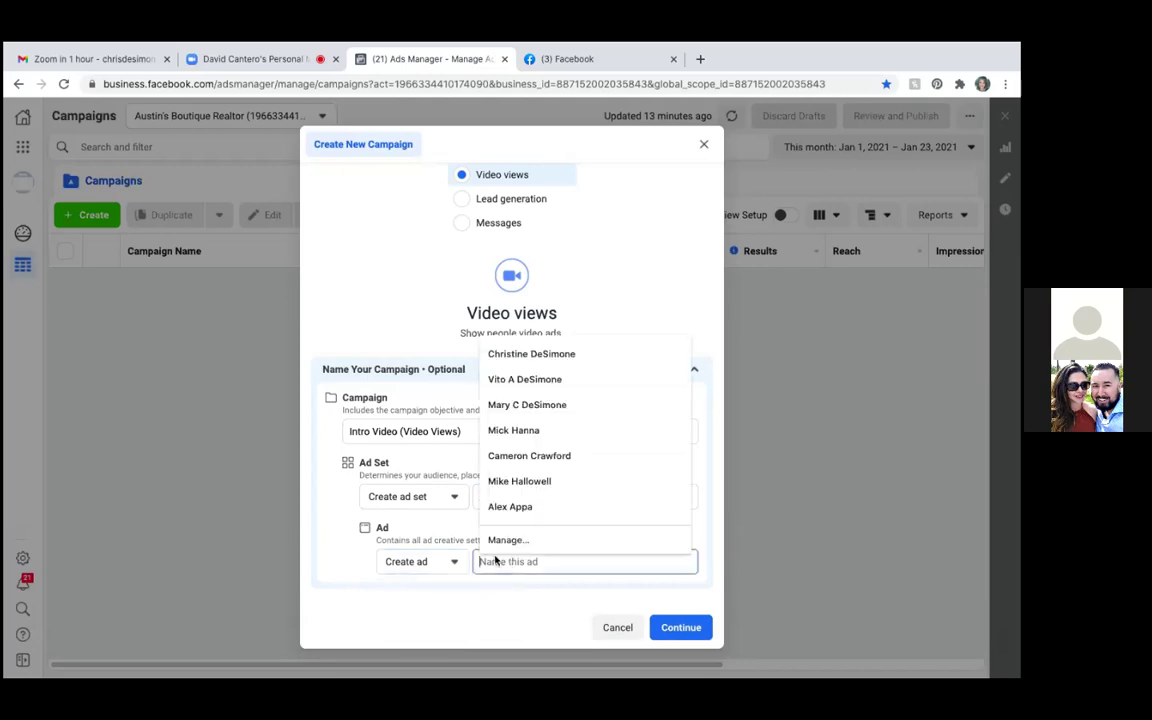
text(Intro Video)
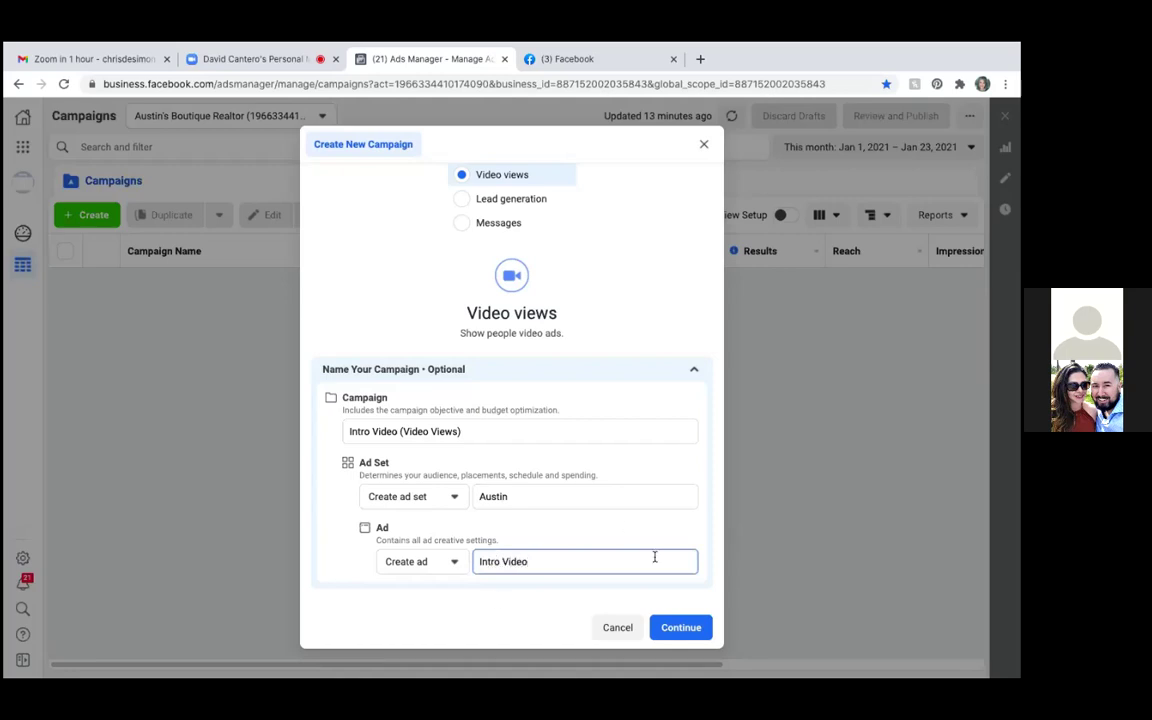
Create the campaign draft and turn on the Housing special ad category
click(684, 627)
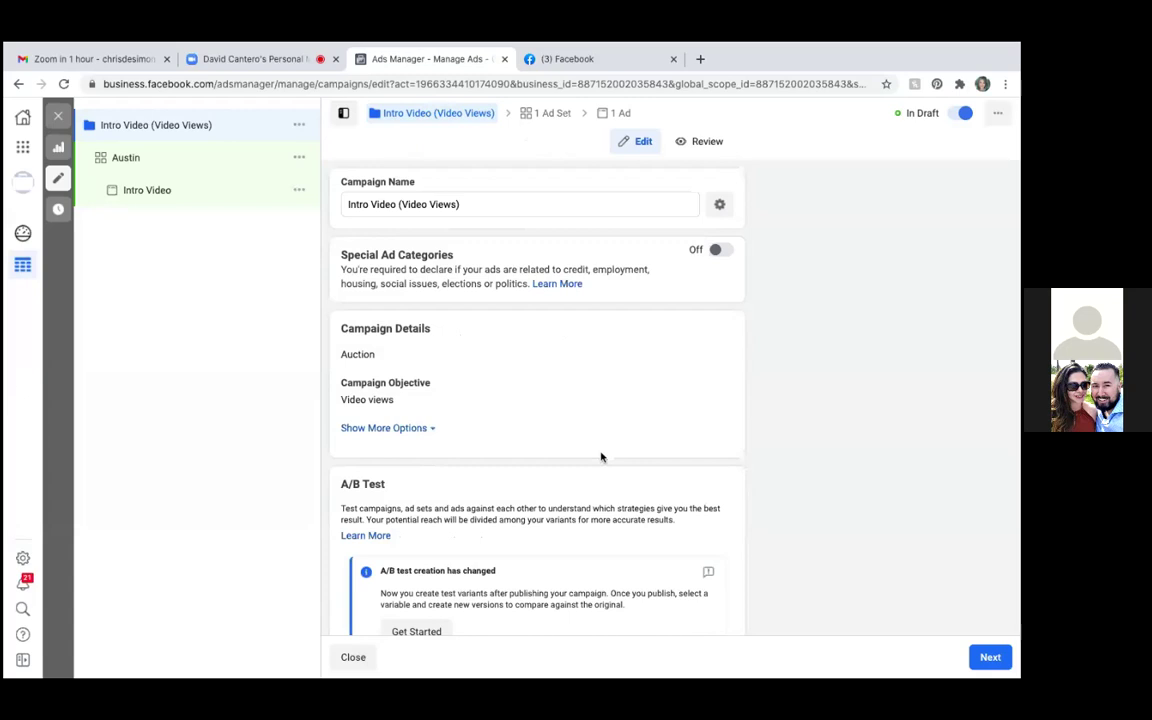
scroll(601, 457, down, 2)
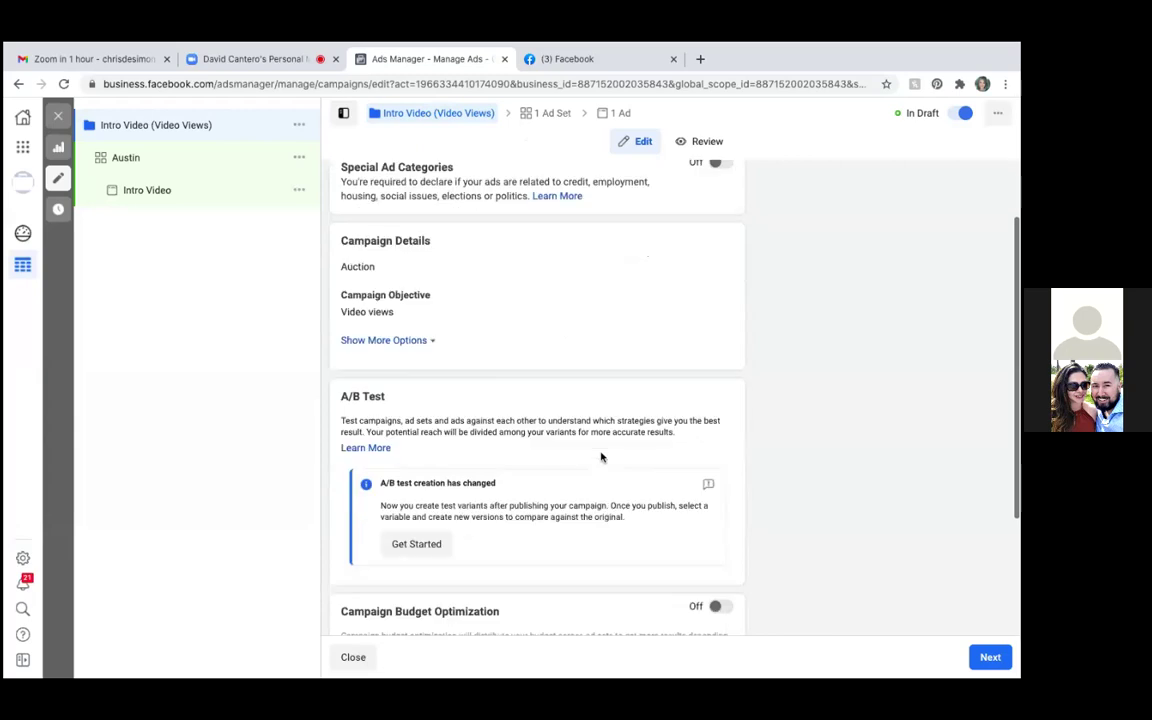
scroll(601, 457, up, 2)
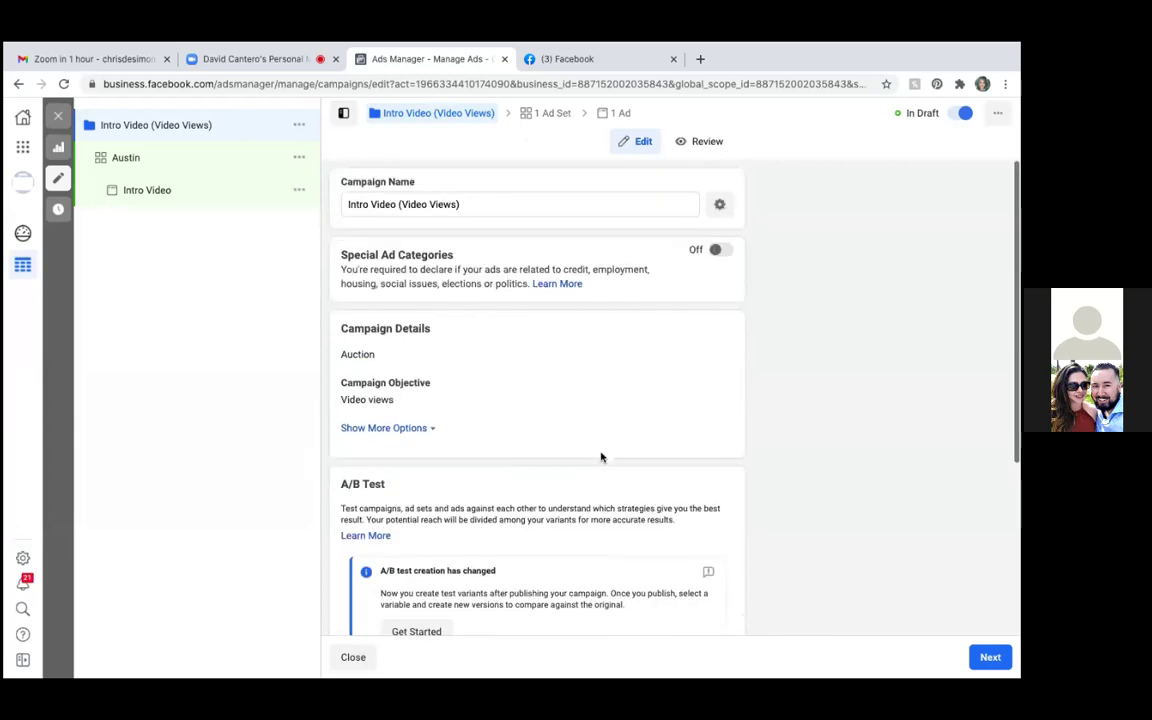
click(721, 251)
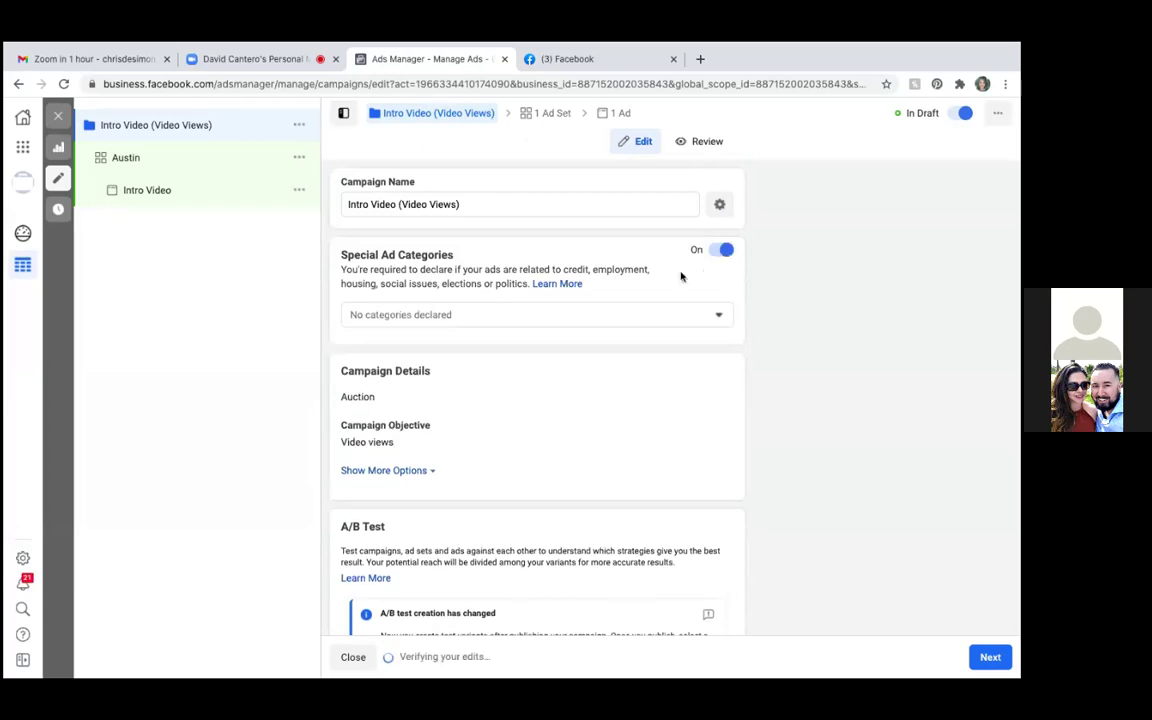
click(718, 315)
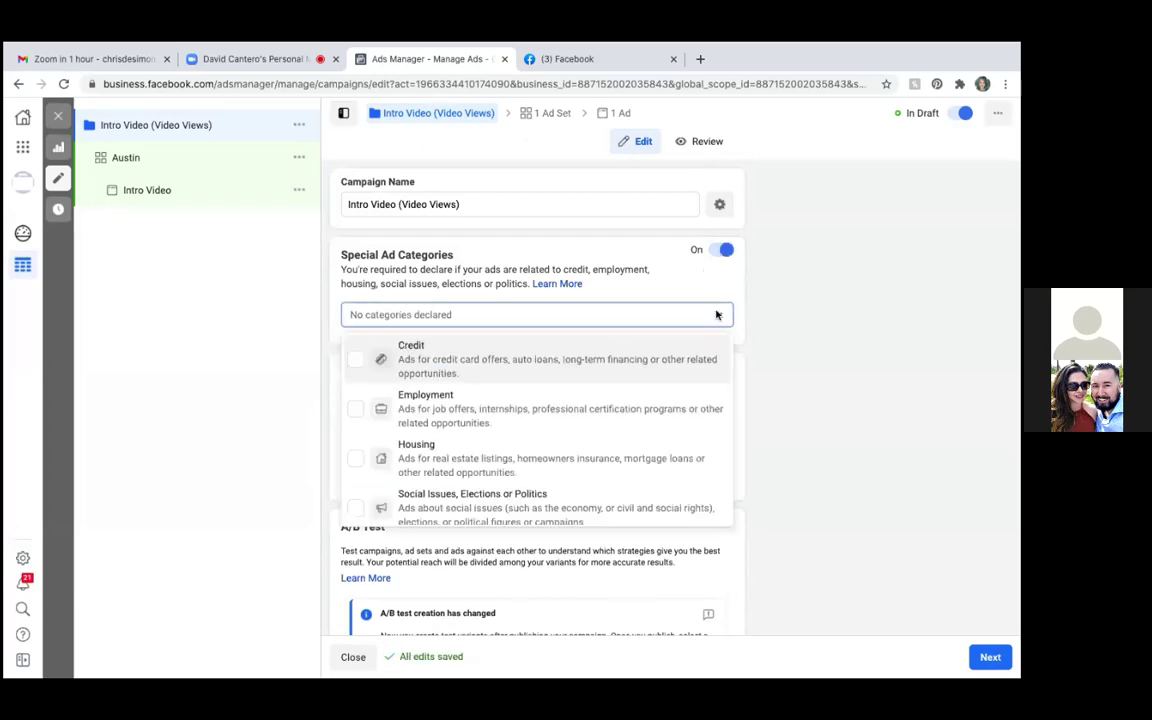
click(356, 460)
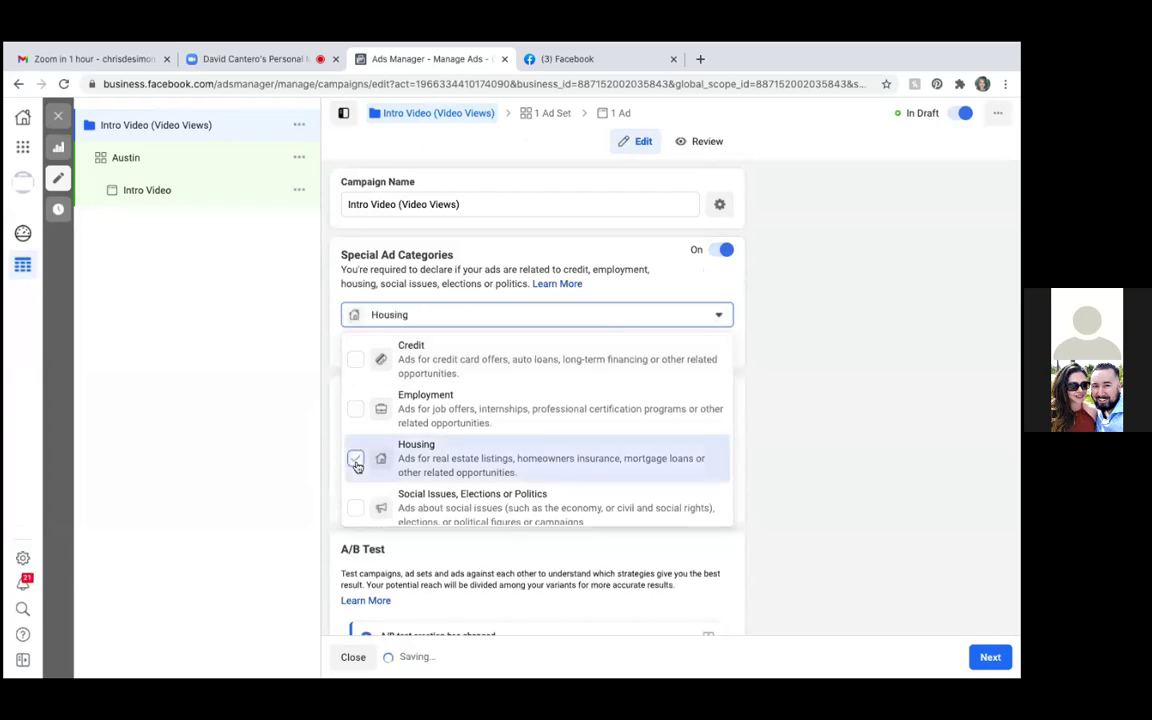
click(799, 364)
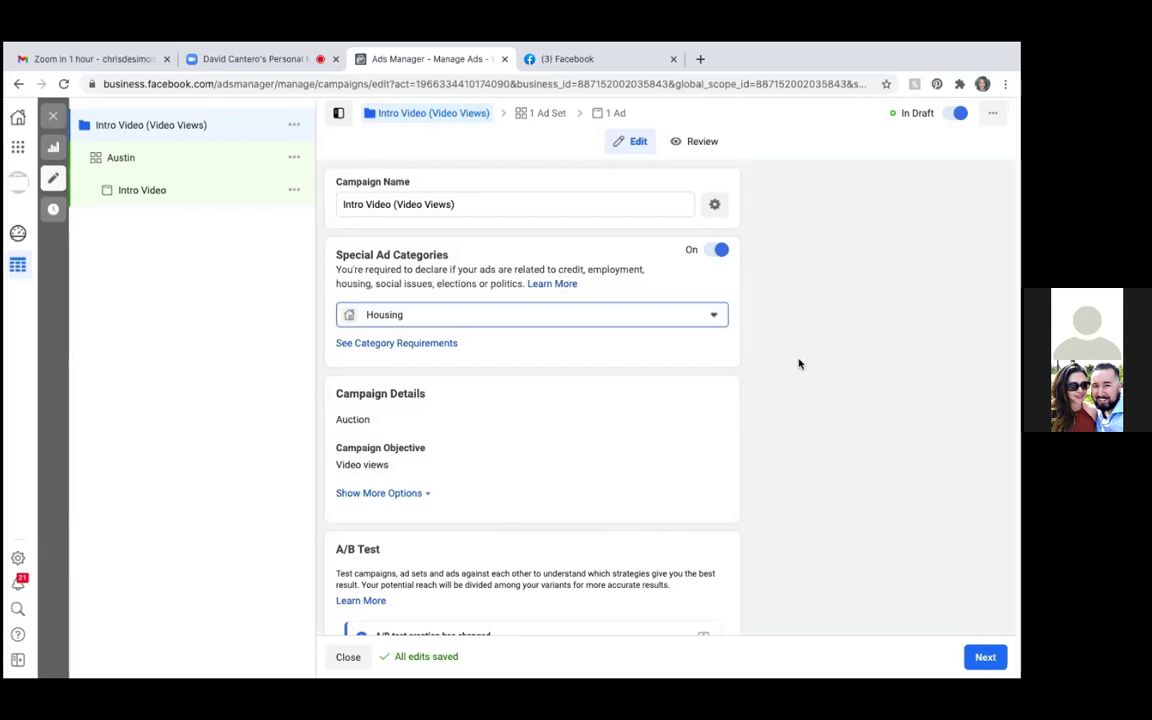
Continue to the Austin ad set settings
scroll(651, 443, down, 1)
scroll(651, 443, down, 5)
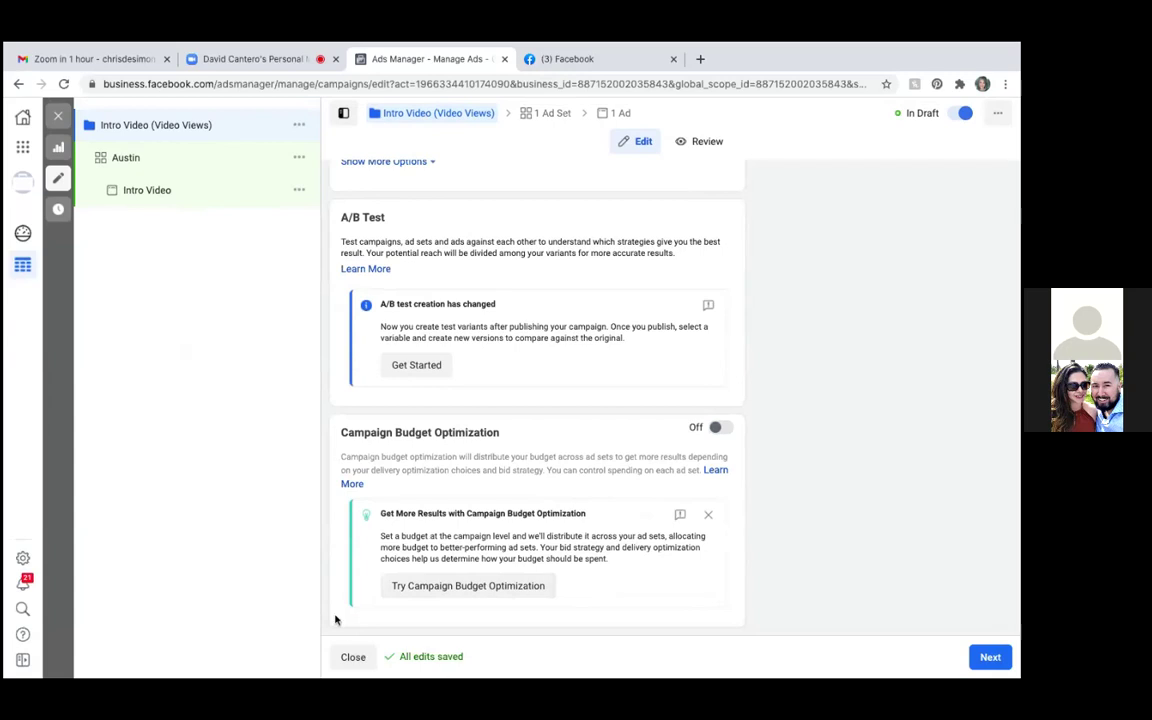
click(990, 657)
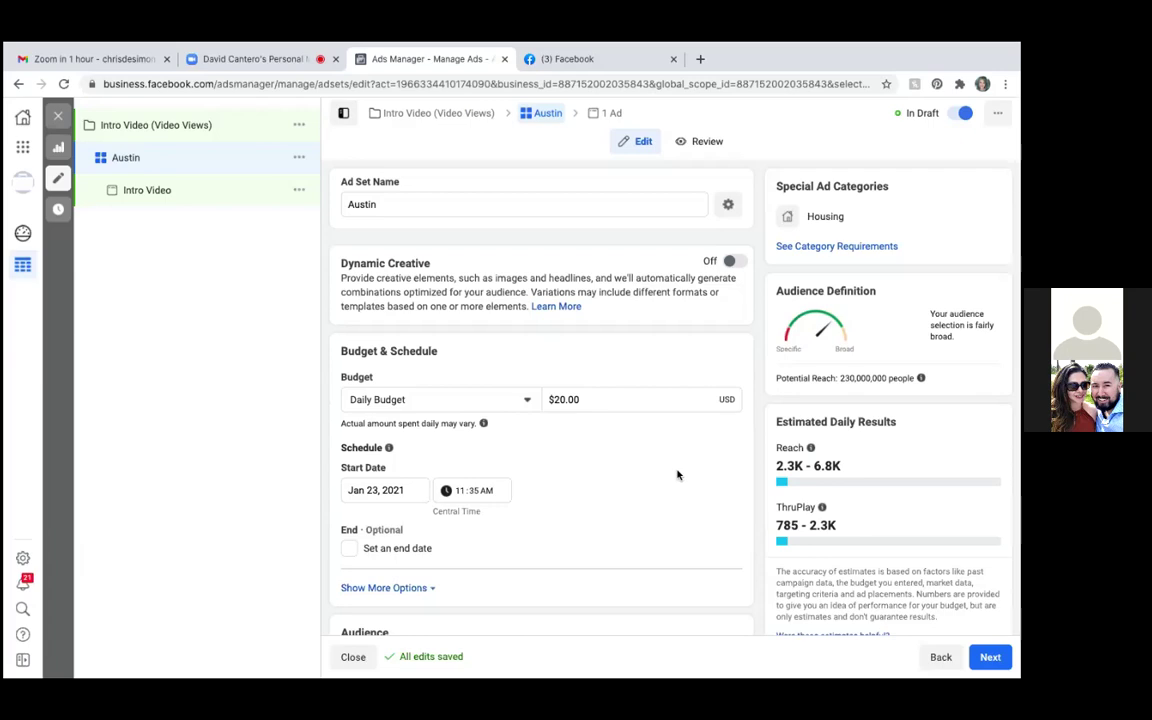
Scroll through the Austin ad set's Budget & Schedule, Audience and Placements sections
scroll(677, 475, down, 2)
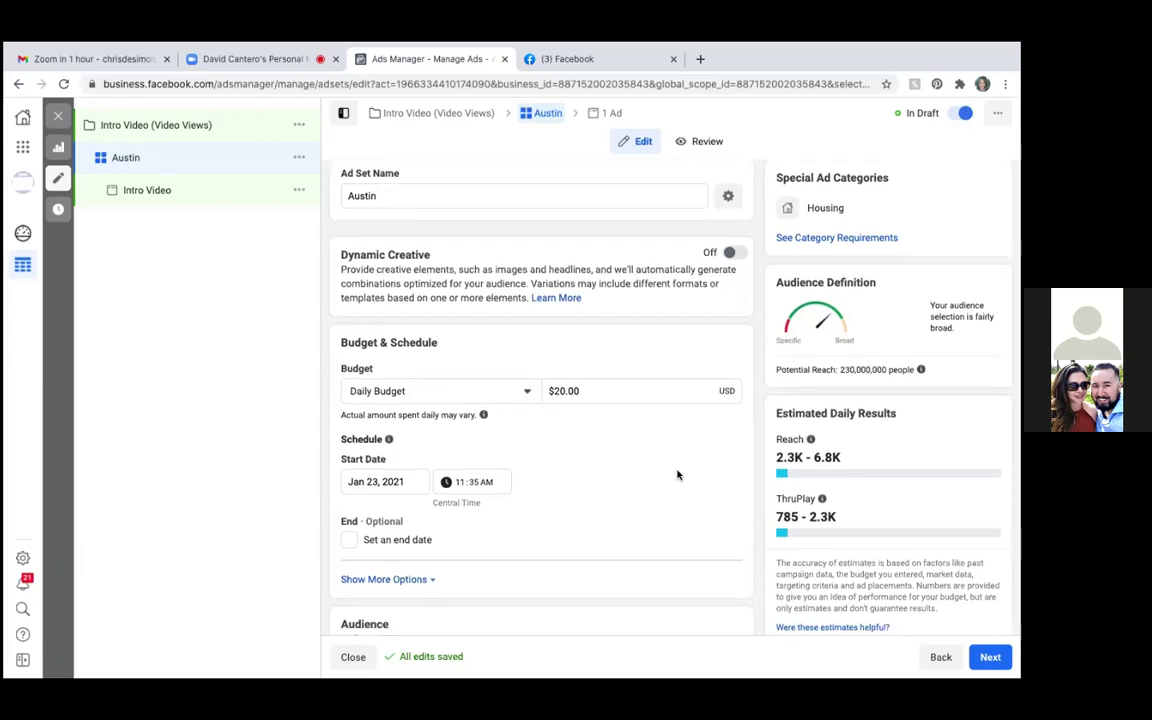
scroll(677, 475, down, 5)
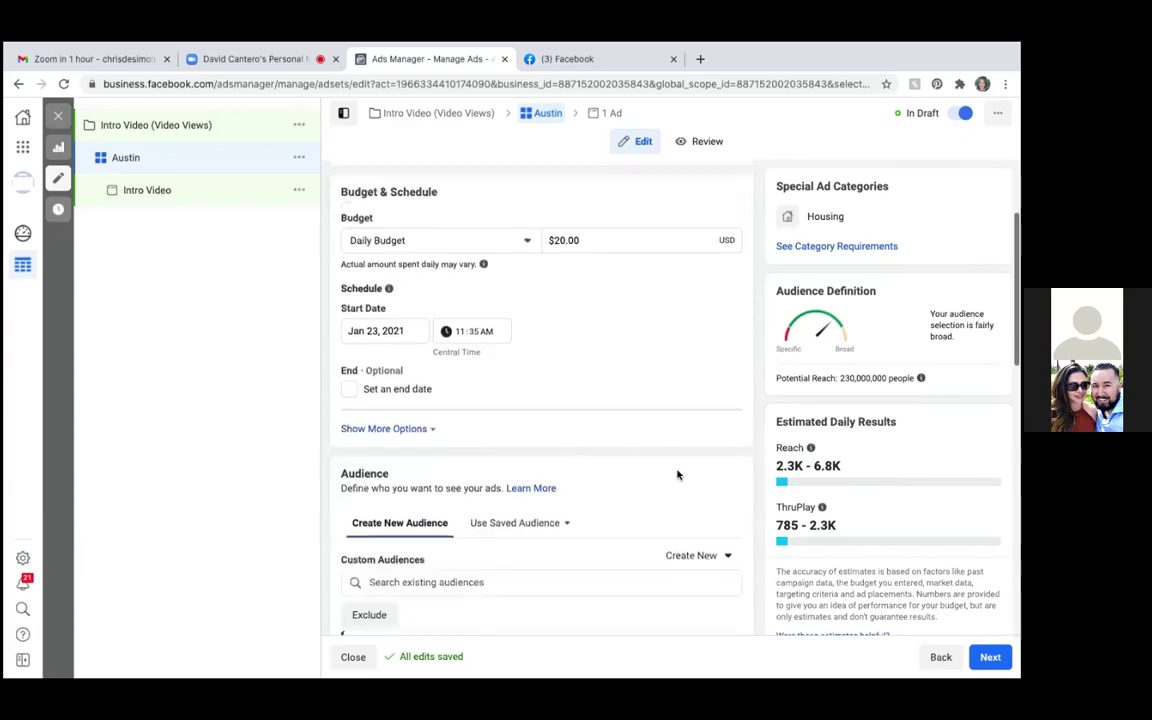
scroll(677, 475, down, 6)
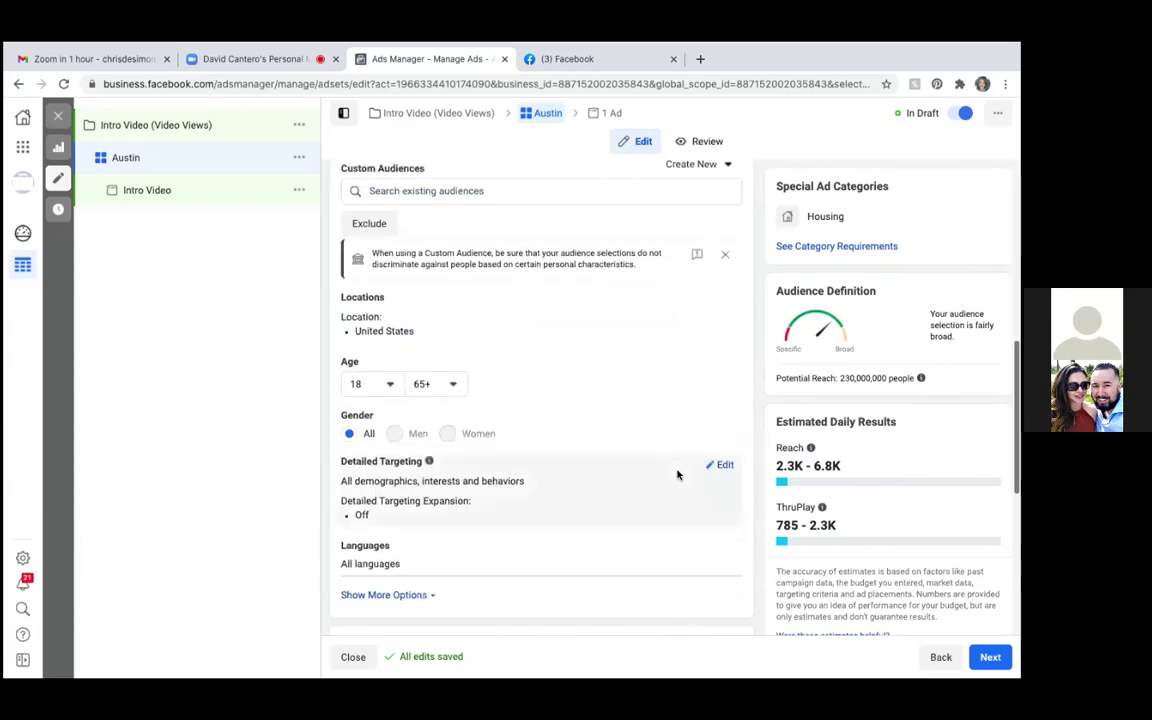
scroll(677, 475, down, 1)
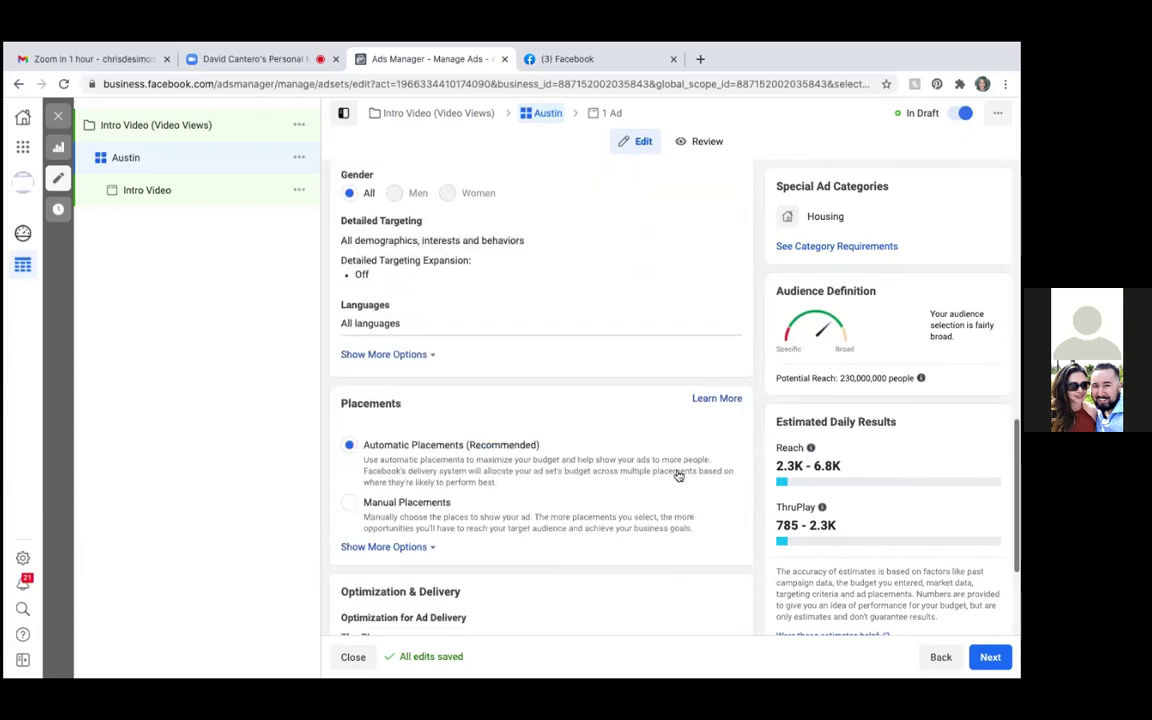
scroll(677, 475, up, 13)
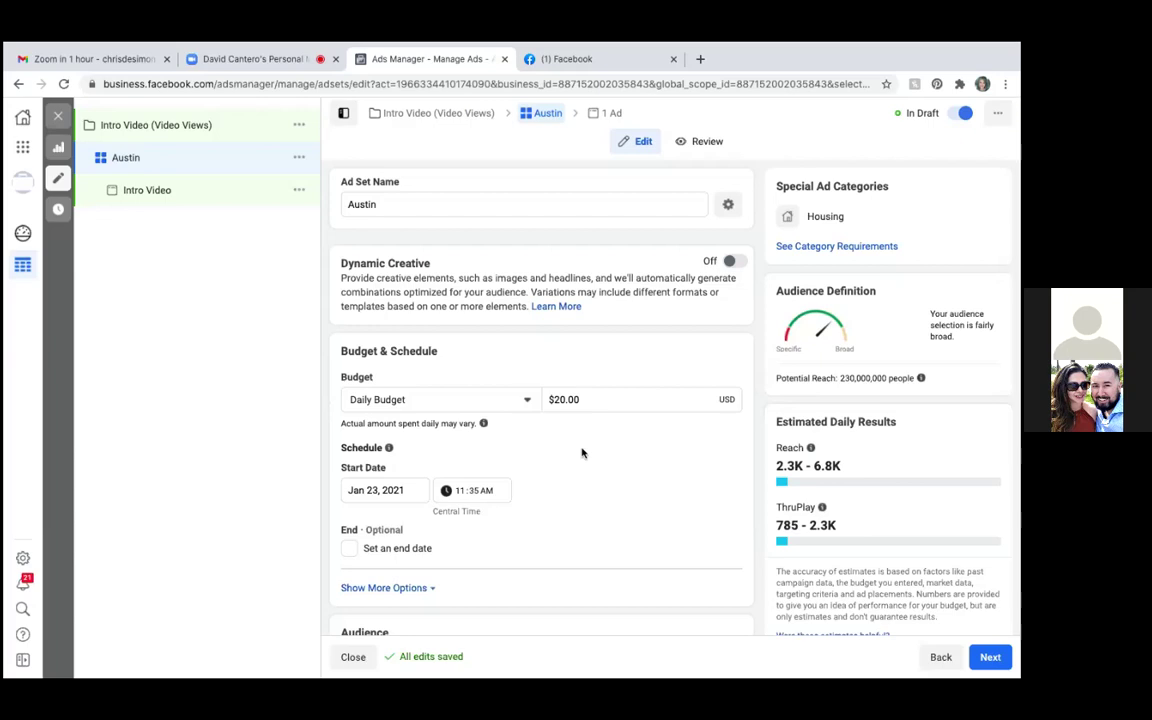
Switch the ad set to a lifetime budget and replace $500.00 with 100
click(528, 400)
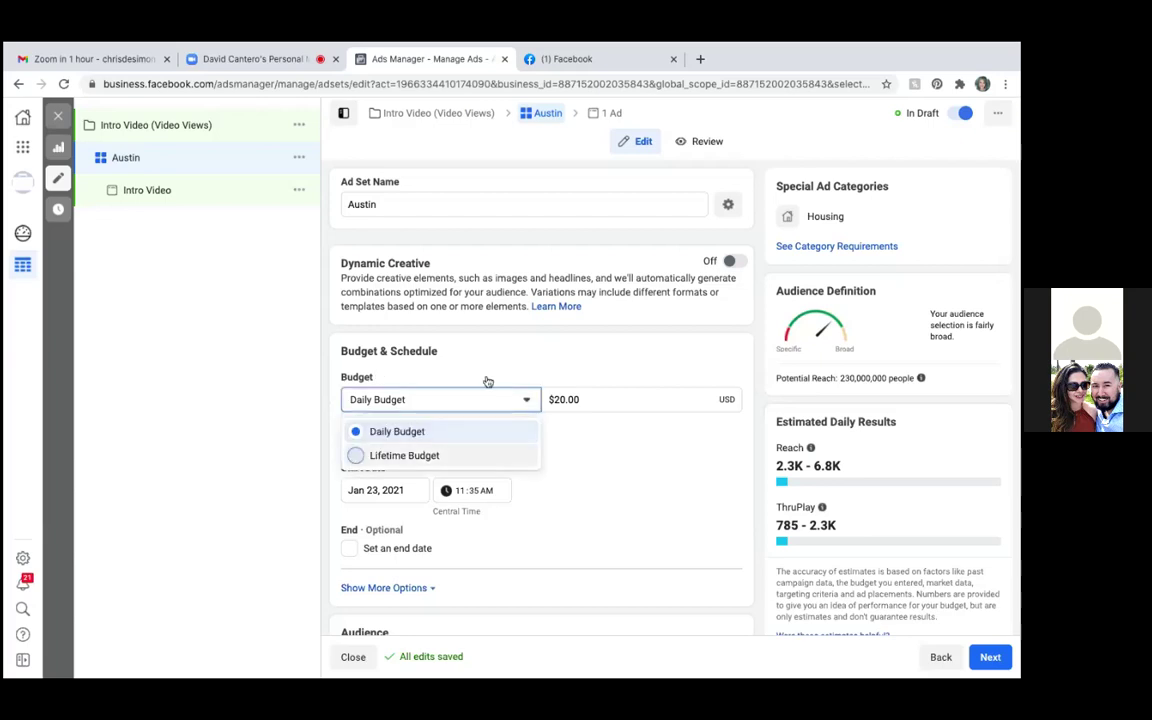
click(404, 455)
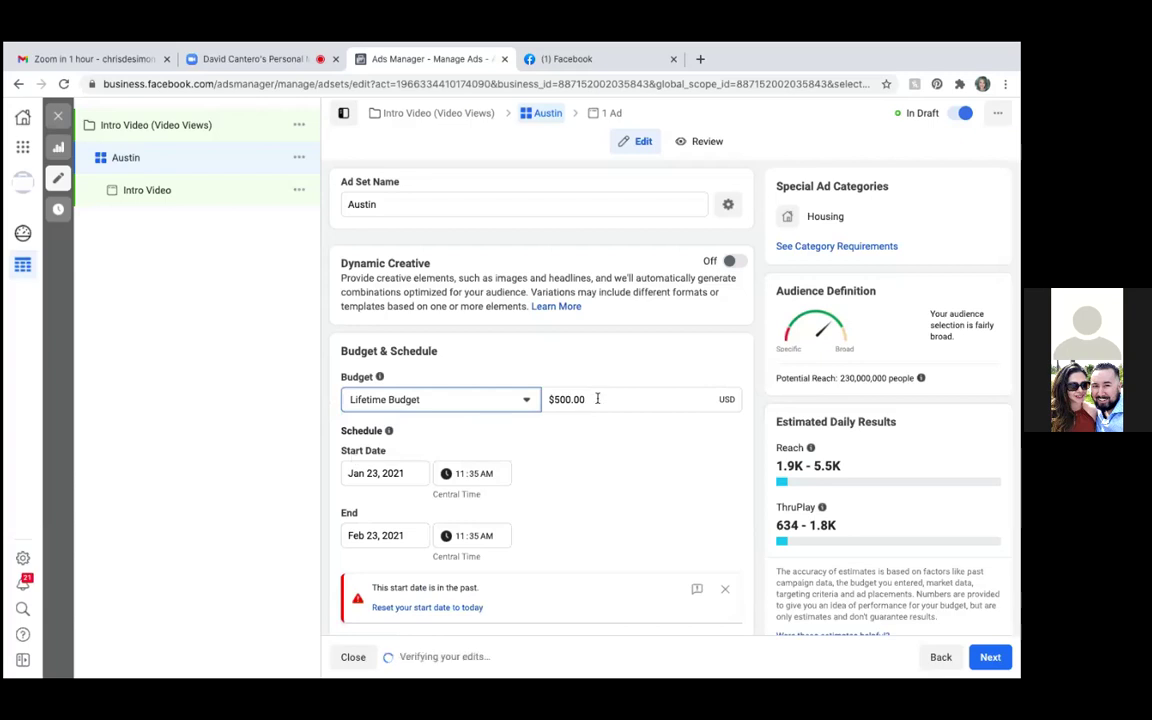
click(568, 400)
key(BackSpace)
key(BackSpace)
key(BackSpace)
text(100)
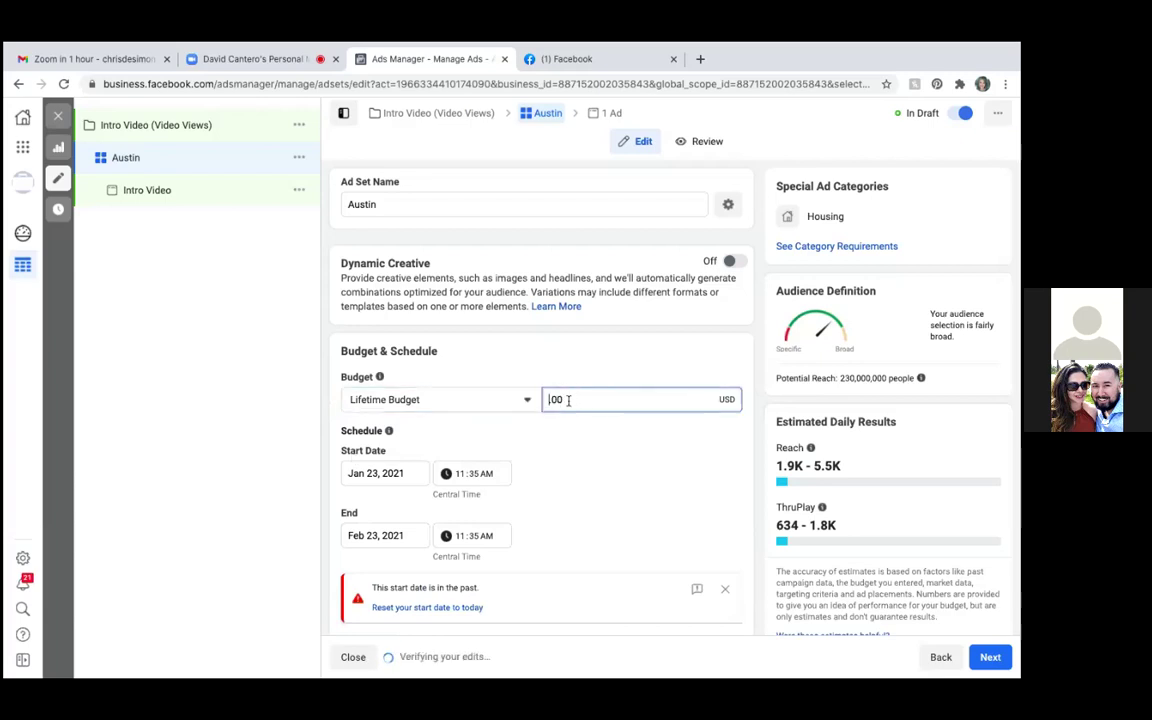
text(100)
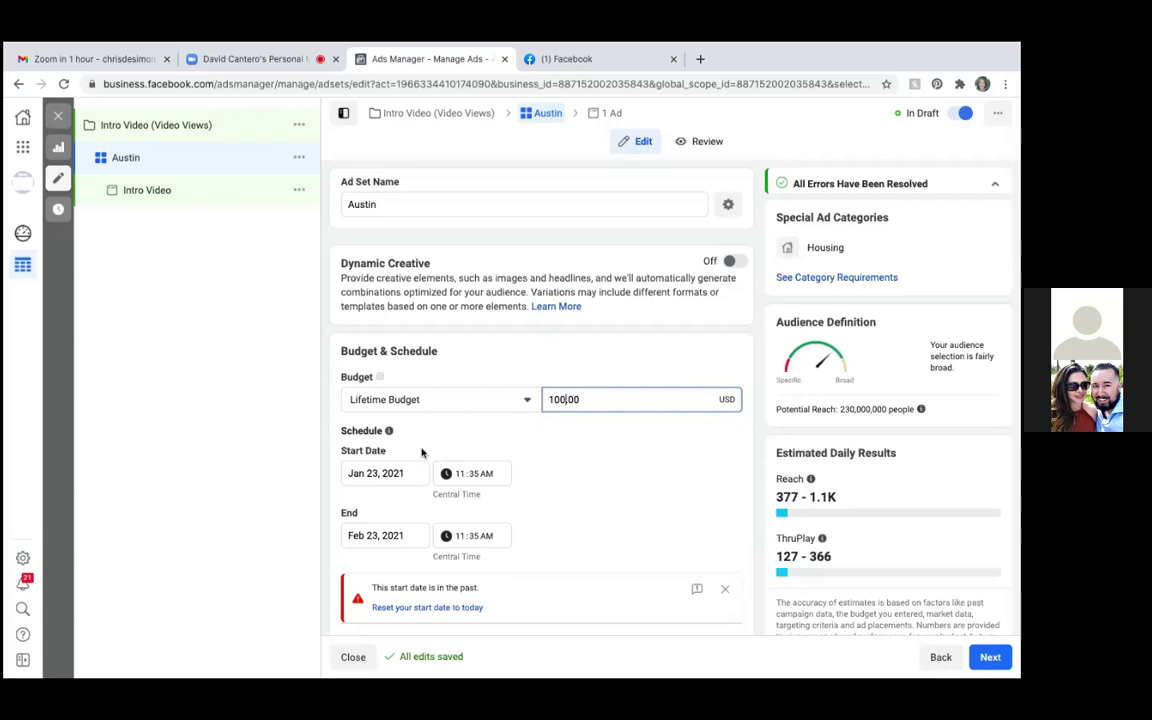
text(.)
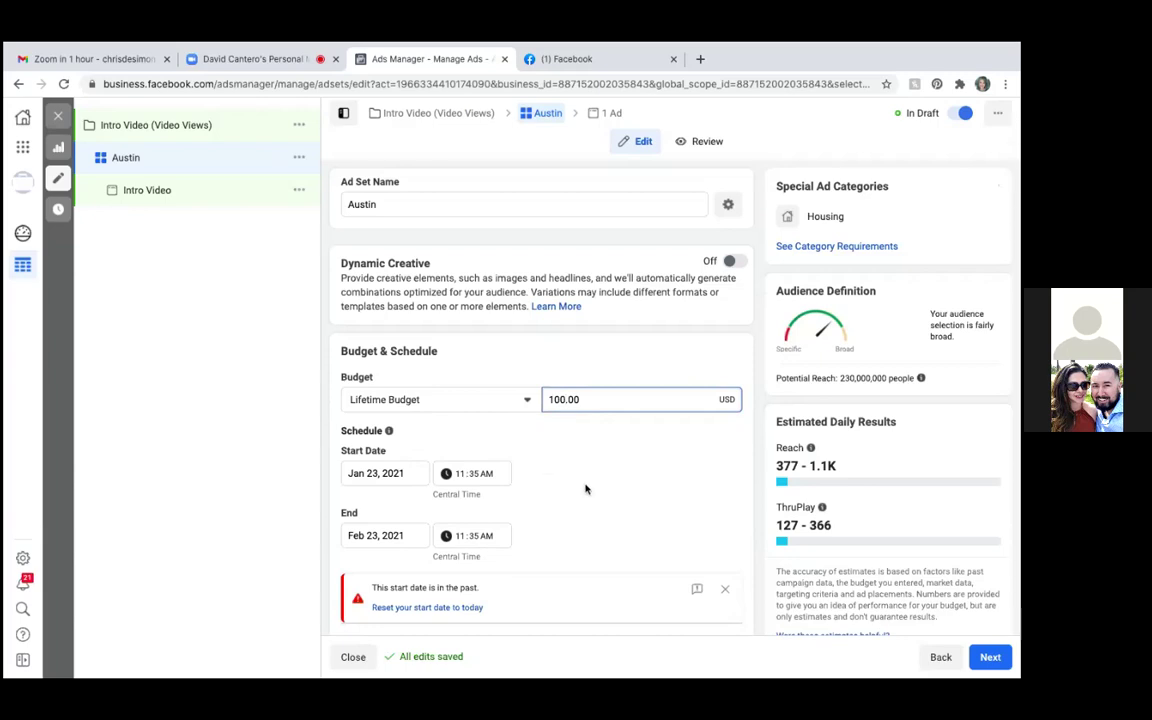
scroll(586, 489, down, 1)
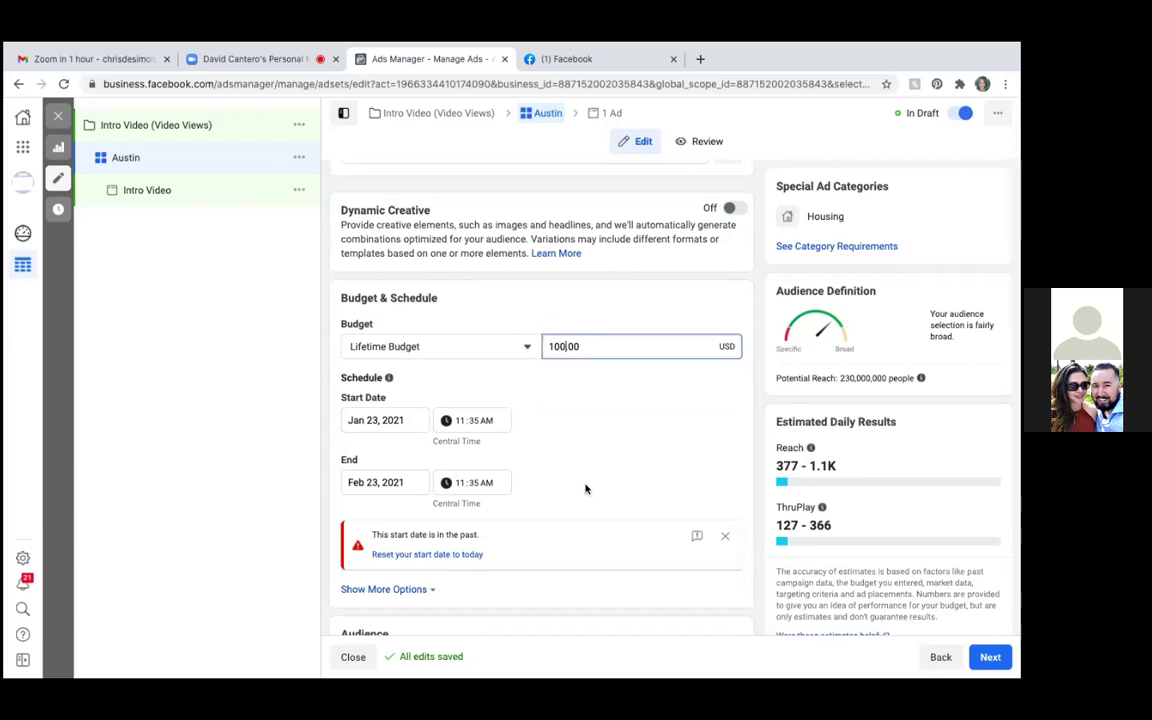
click(378, 420)
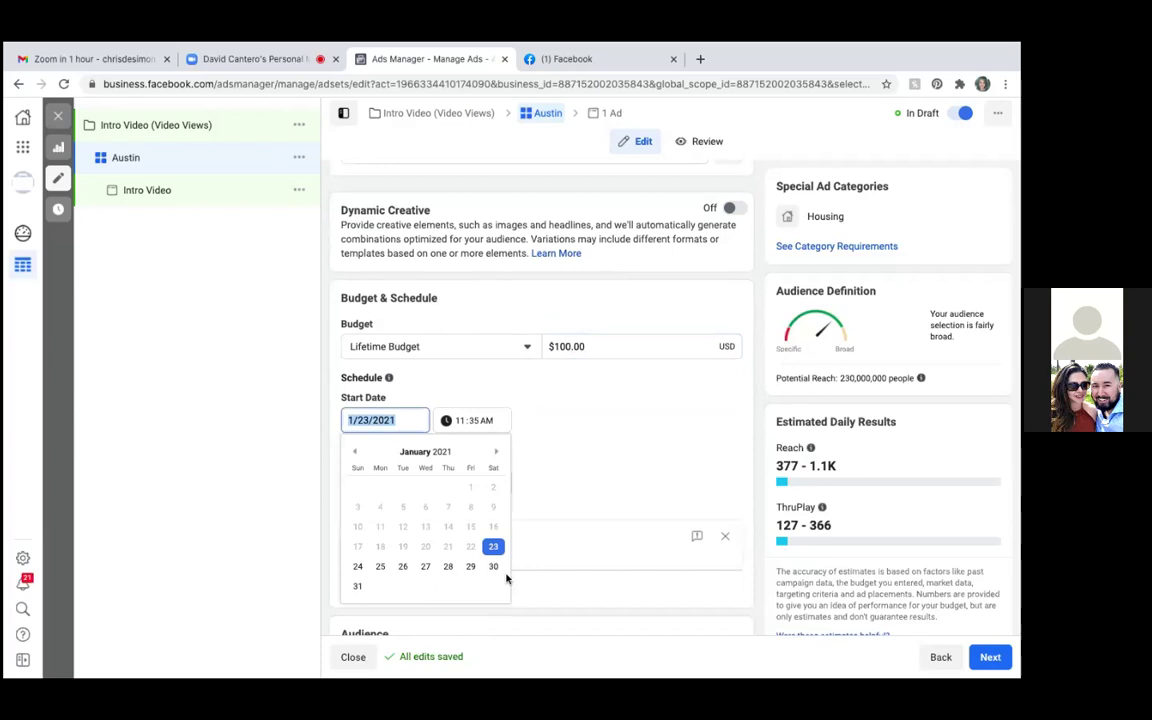
Set the start to January 24, 2021 at 6:00 AM
click(357, 566)
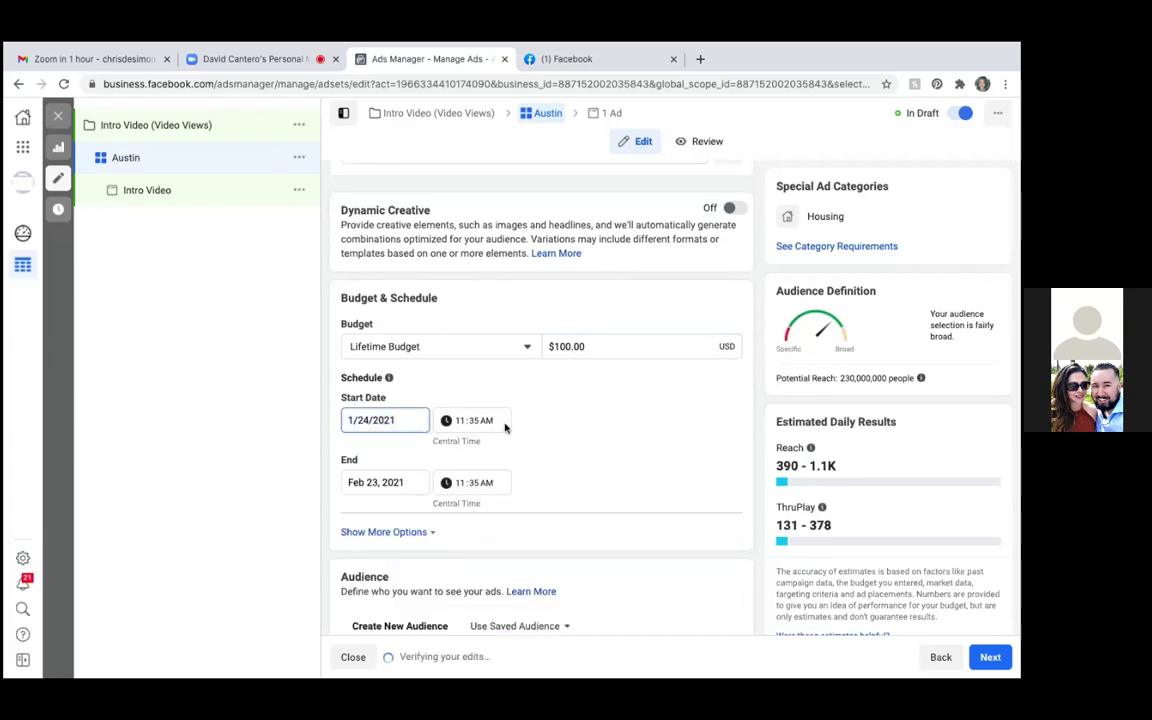
click(465, 421)
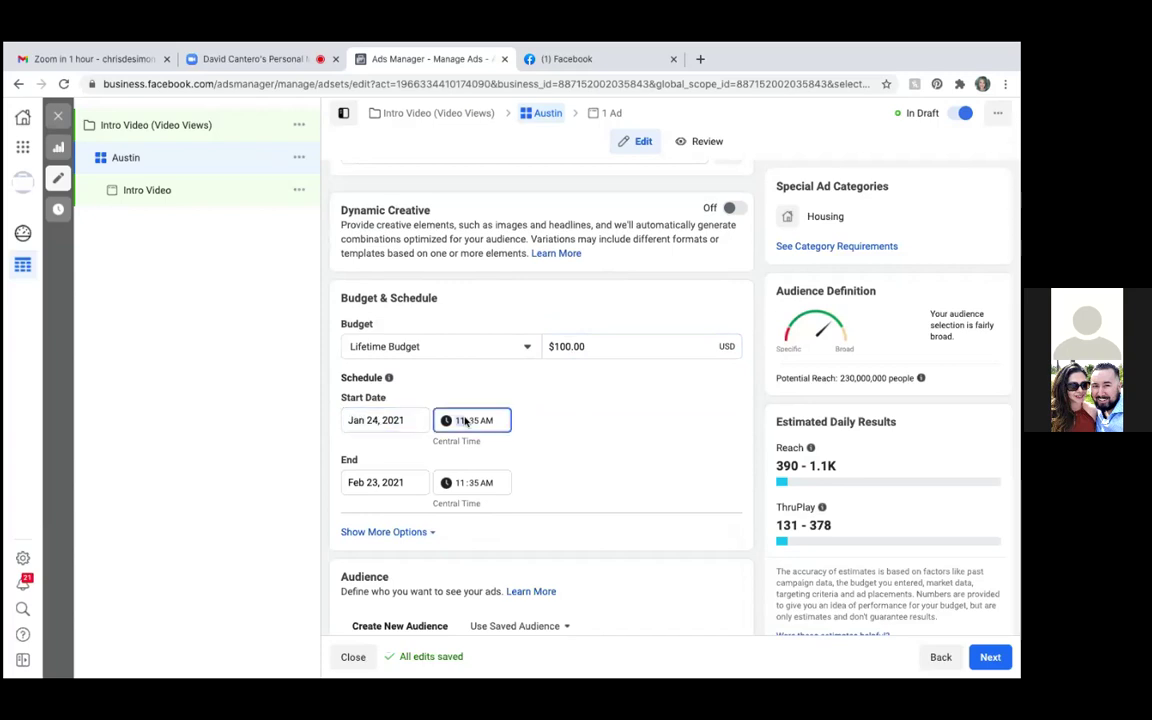
text(6)
click(474, 421)
text(00)
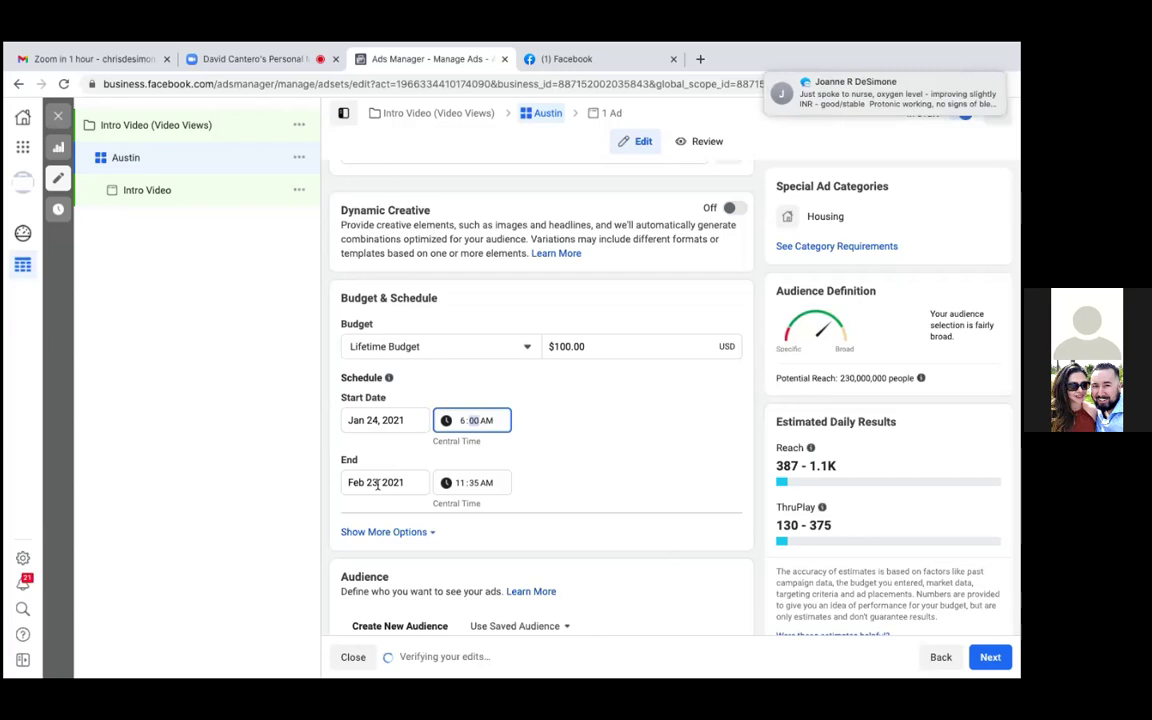
Change the end date's day to 24, which triggers an end-date error
click(377, 483)
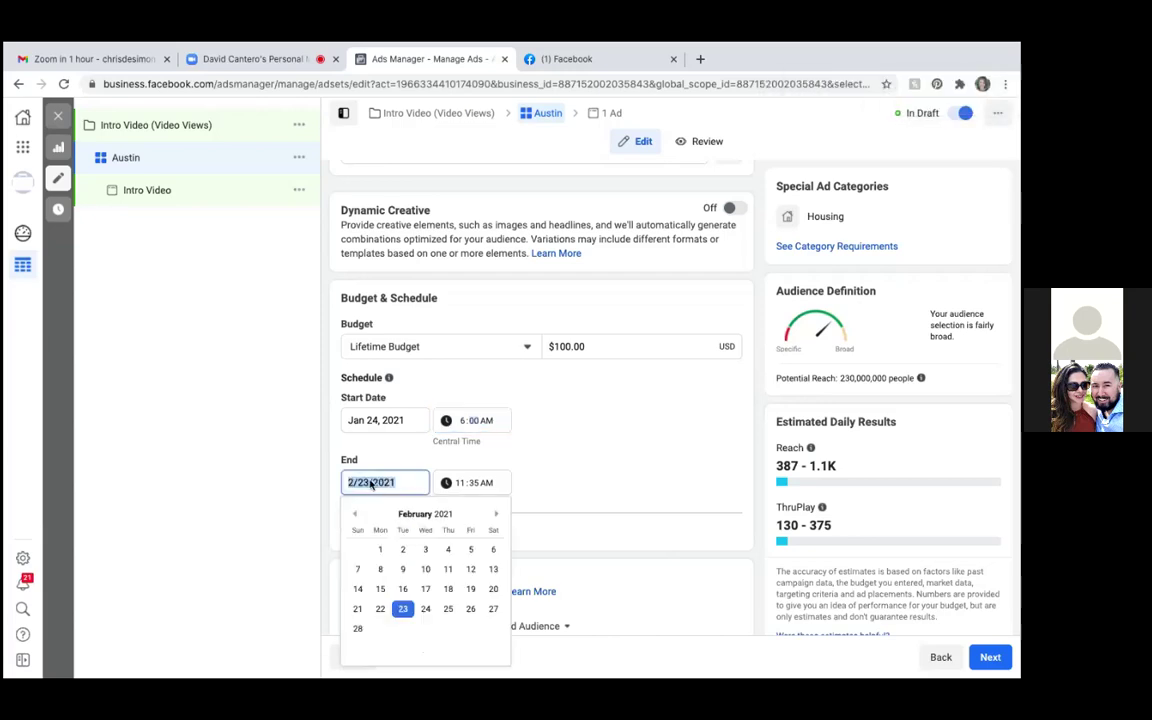
click(370, 484)
key(BackSpace)
text(4)
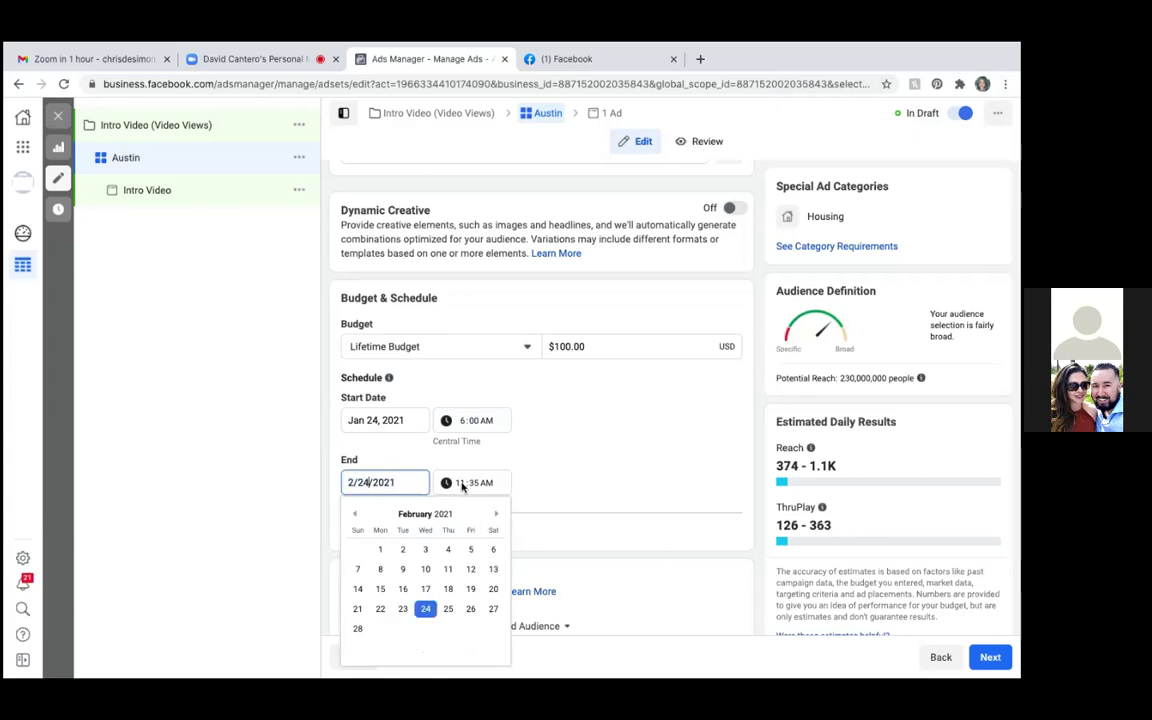
click(462, 484)
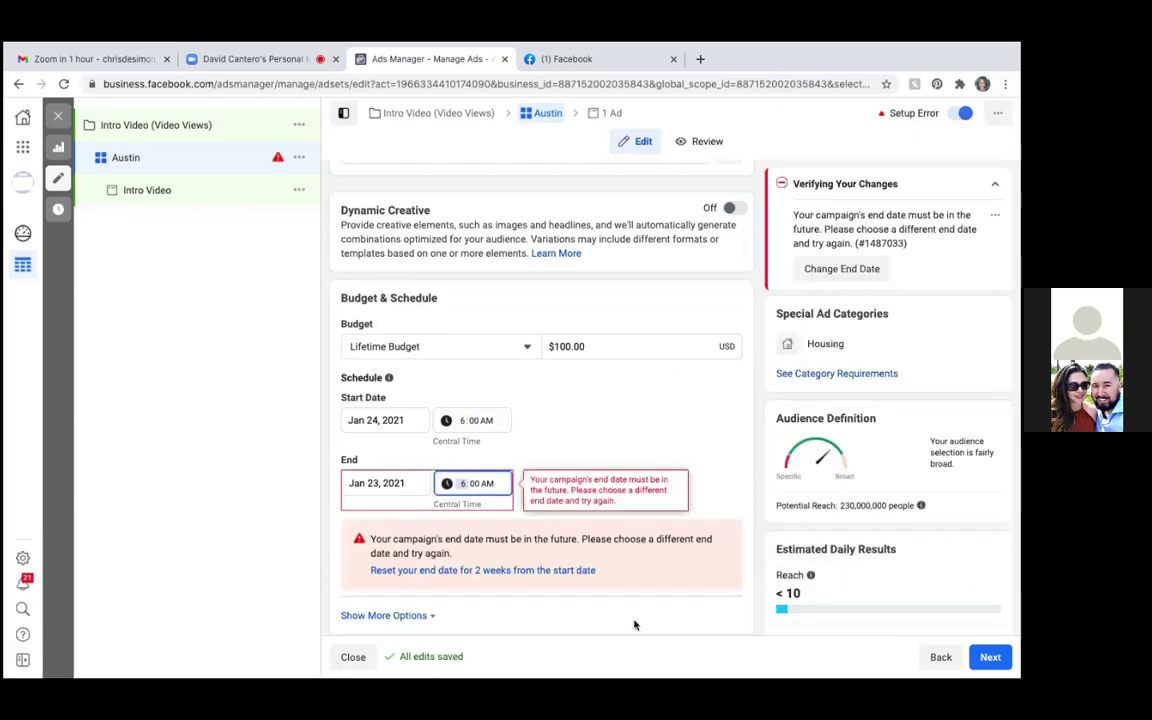
Pick February 24, 2021 as the end date from the calendar
click(354, 483)
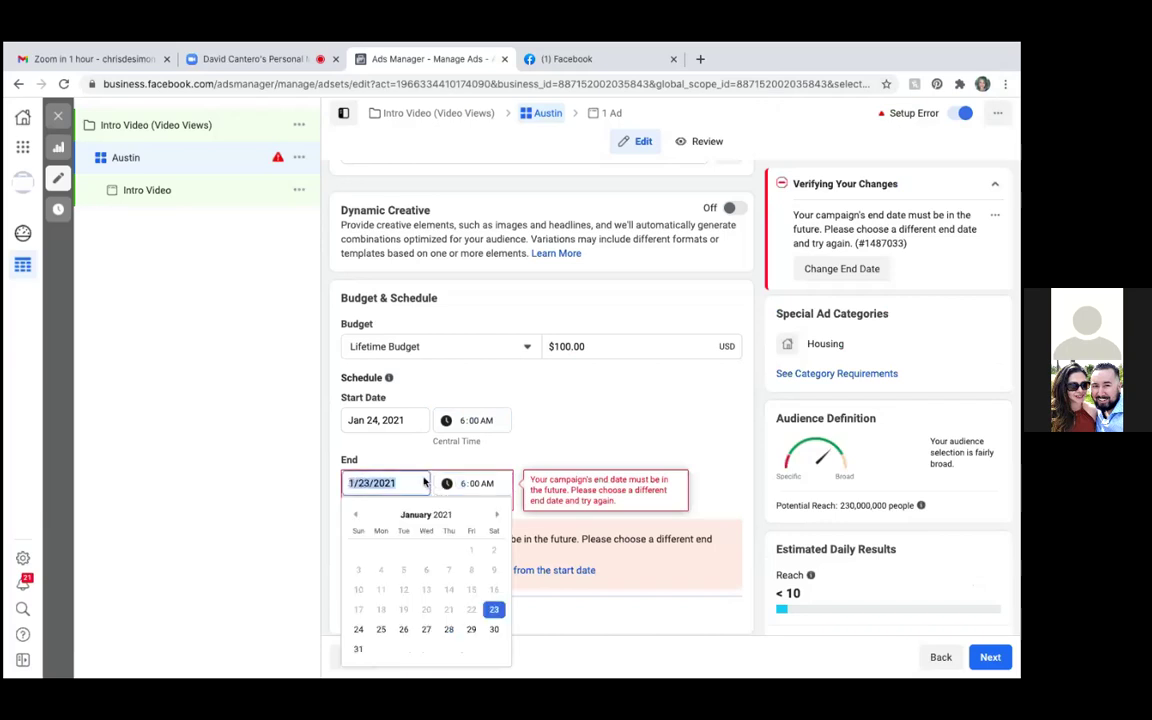
click(494, 516)
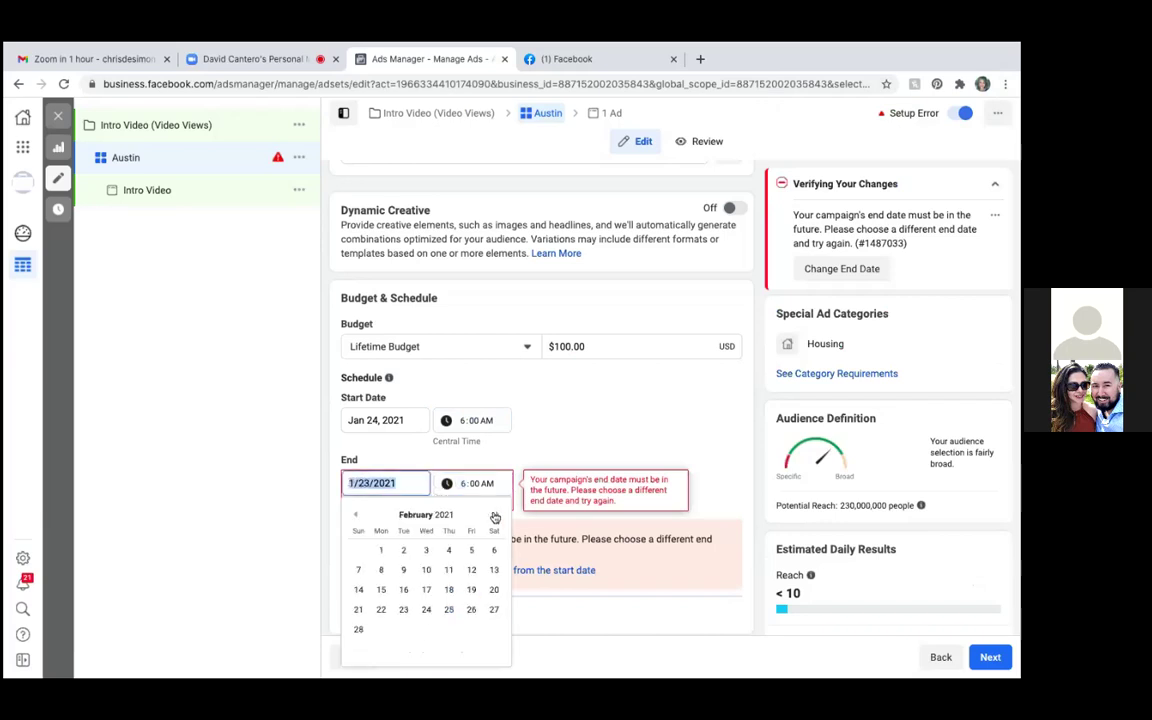
click(427, 610)
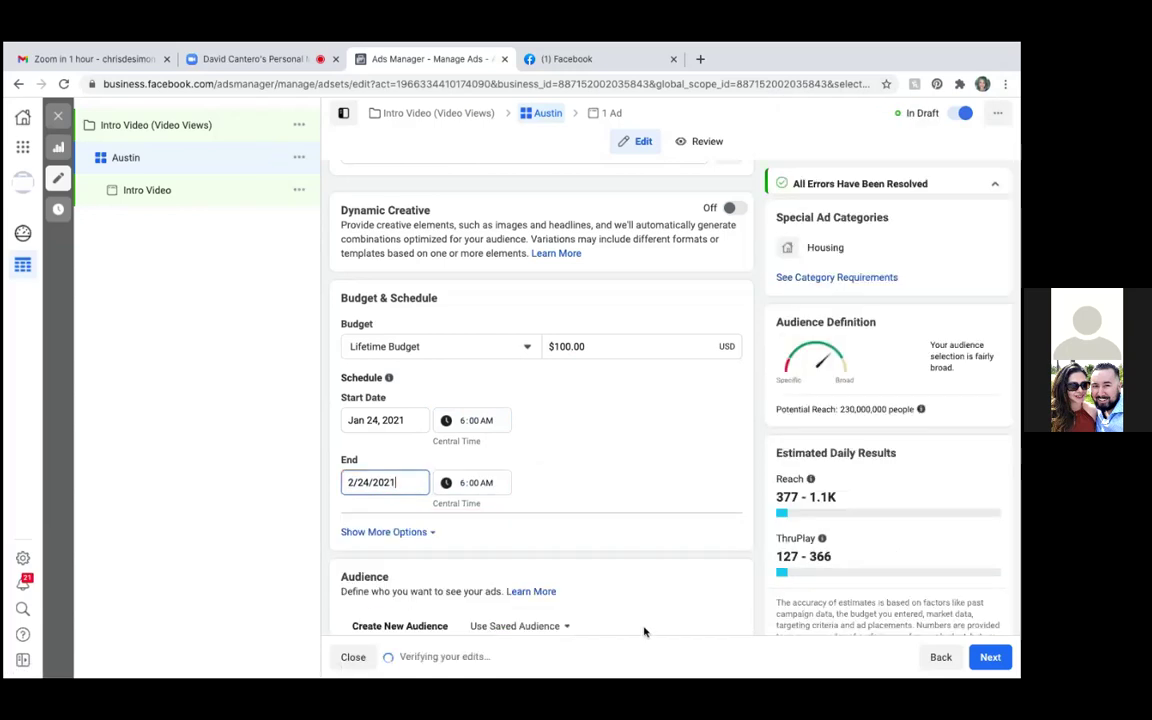
Enter 2/24/2021 as the end date
scroll(653, 607, down, 3)
scroll(661, 581, down, 3)
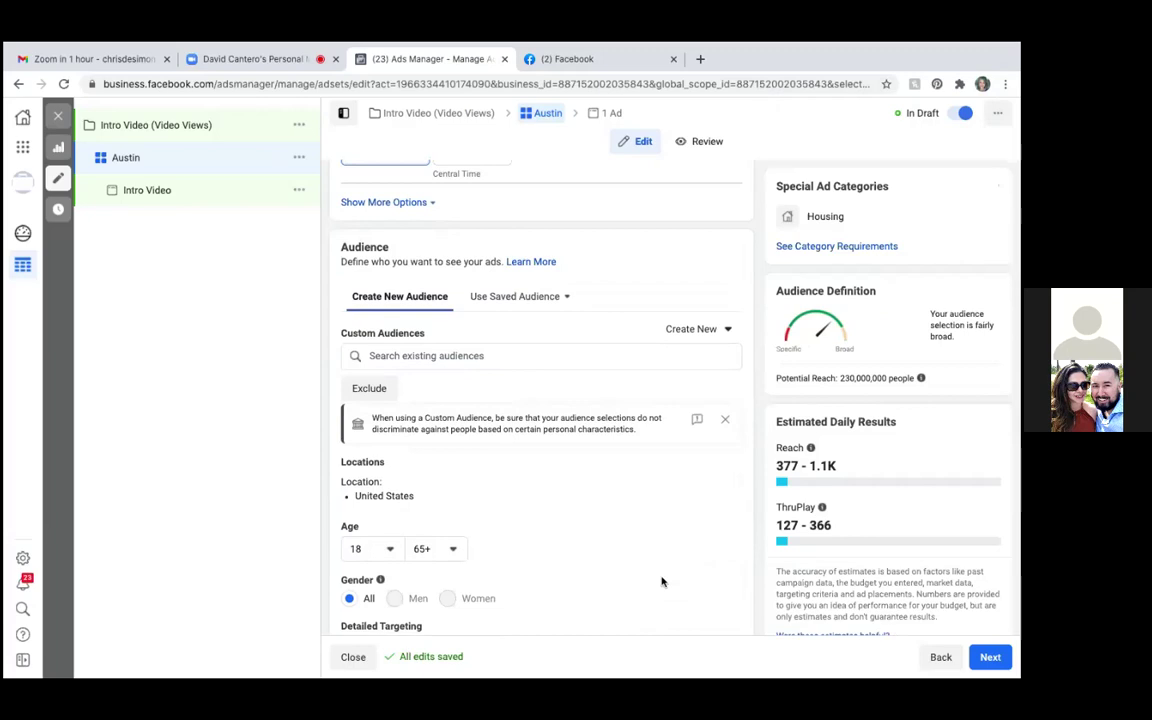
text(2/24/2021)
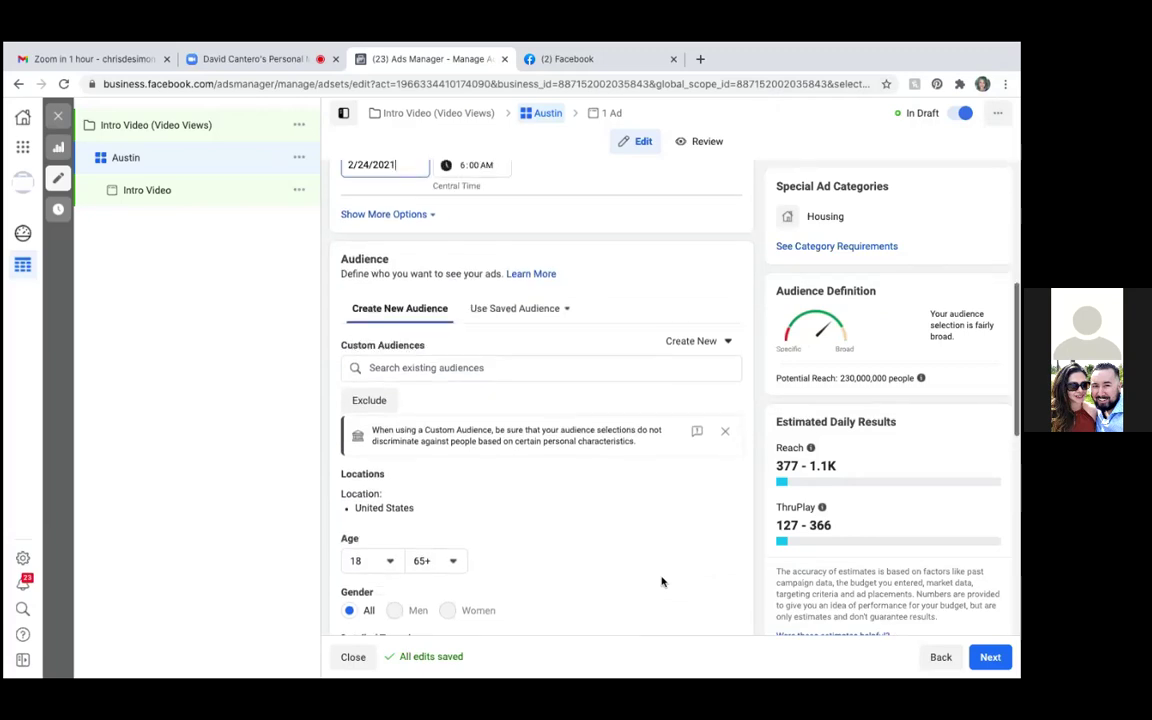
In Audience, check the Create New options and the empty existing audiences list
scroll(661, 581, down, 1)
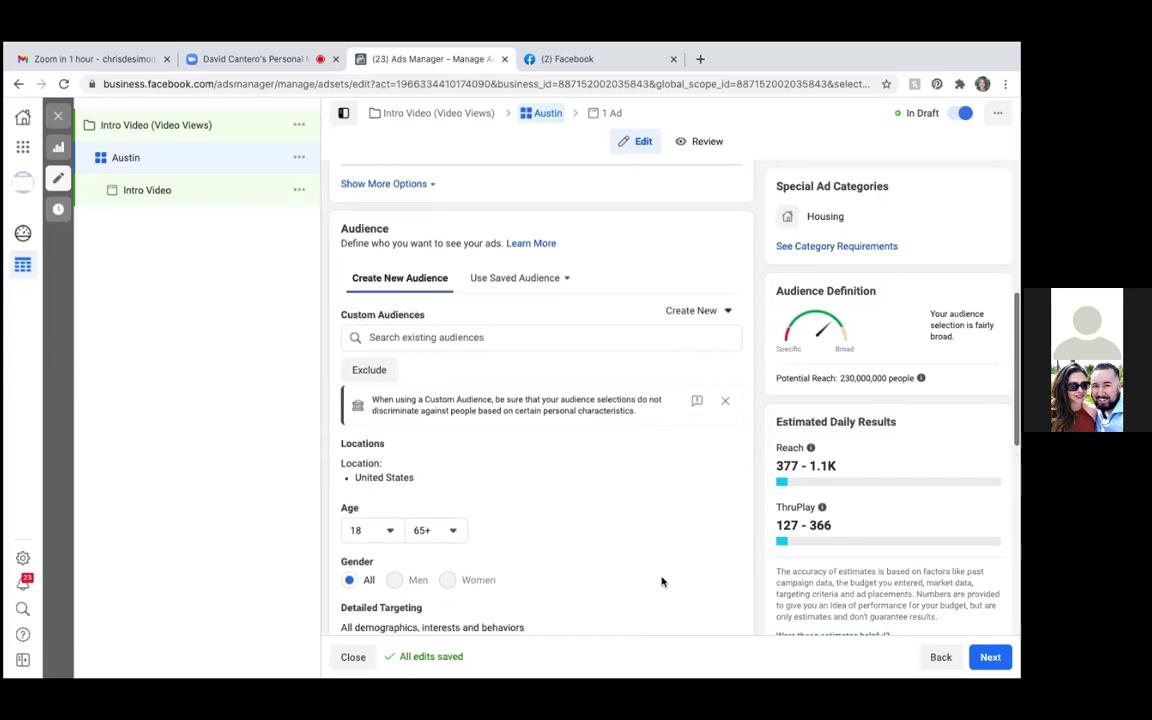
scroll(661, 581, down, 1)
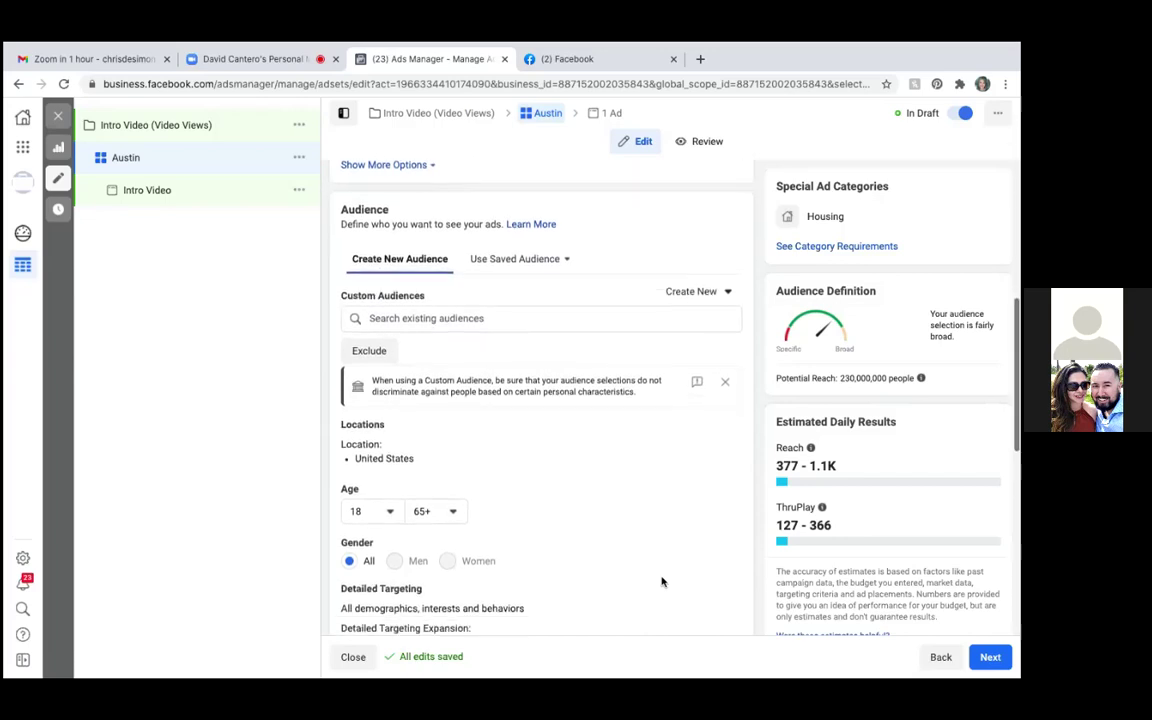
click(725, 293)
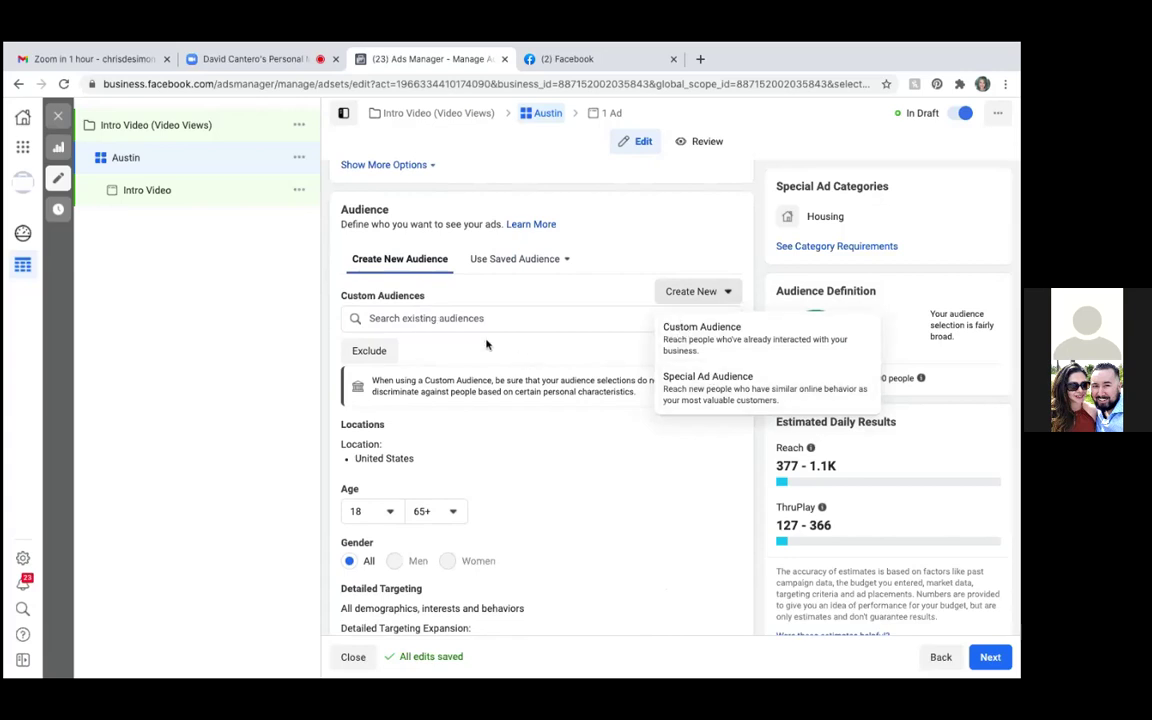
click(398, 318)
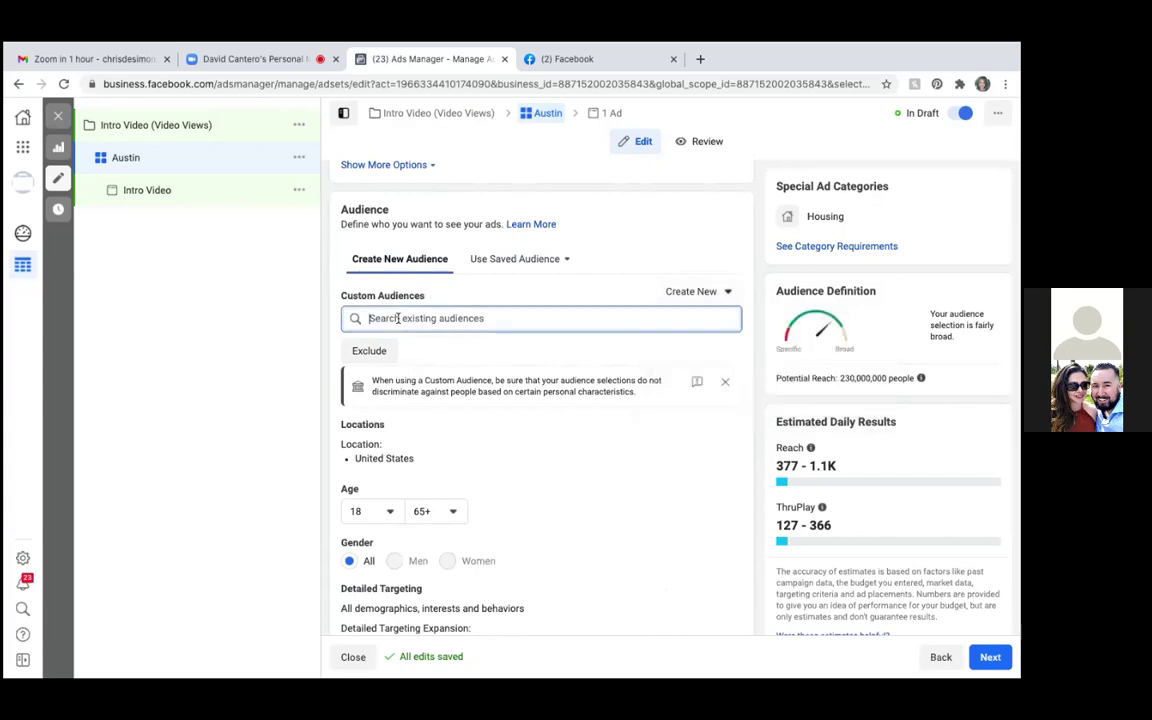
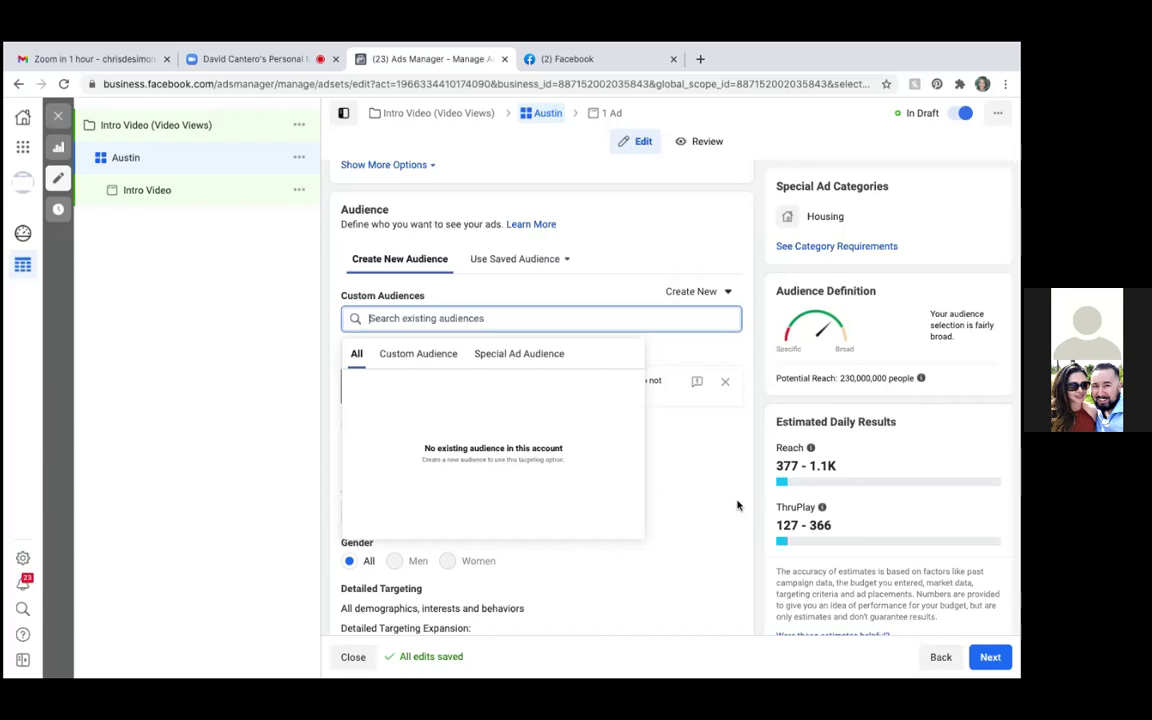
Dismiss the audience suggestions and add an Exclude list beside Include under Custom Audiences
click(652, 612)
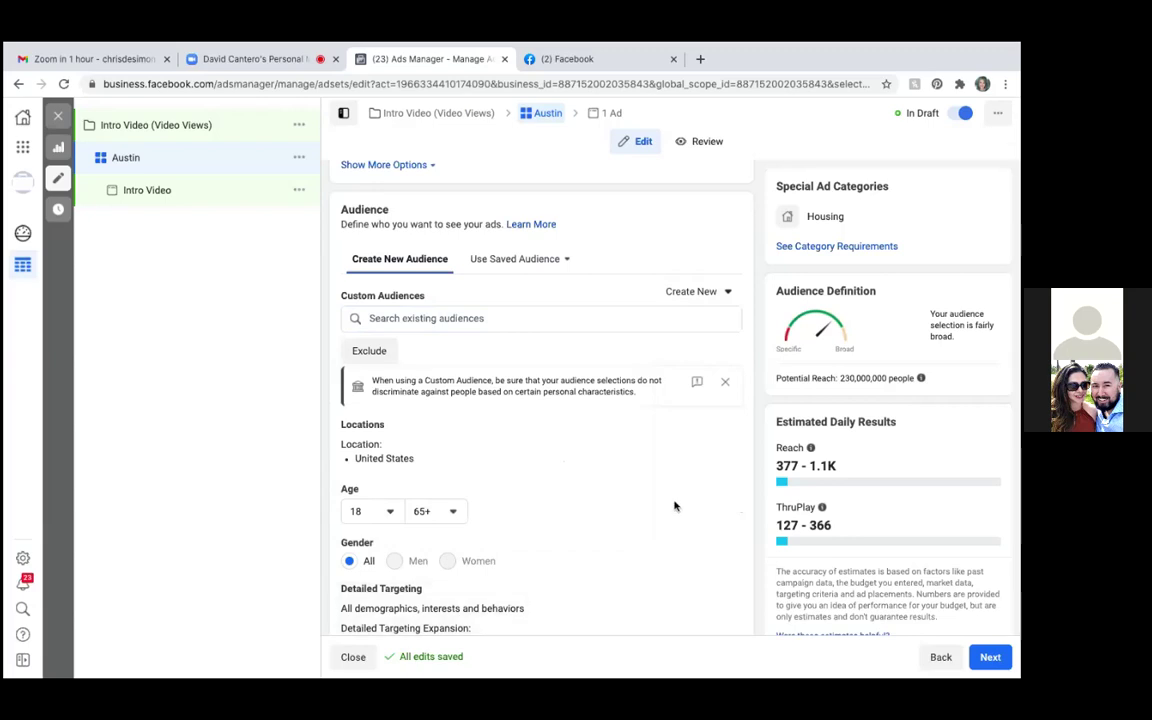
scroll(674, 506, down, 2)
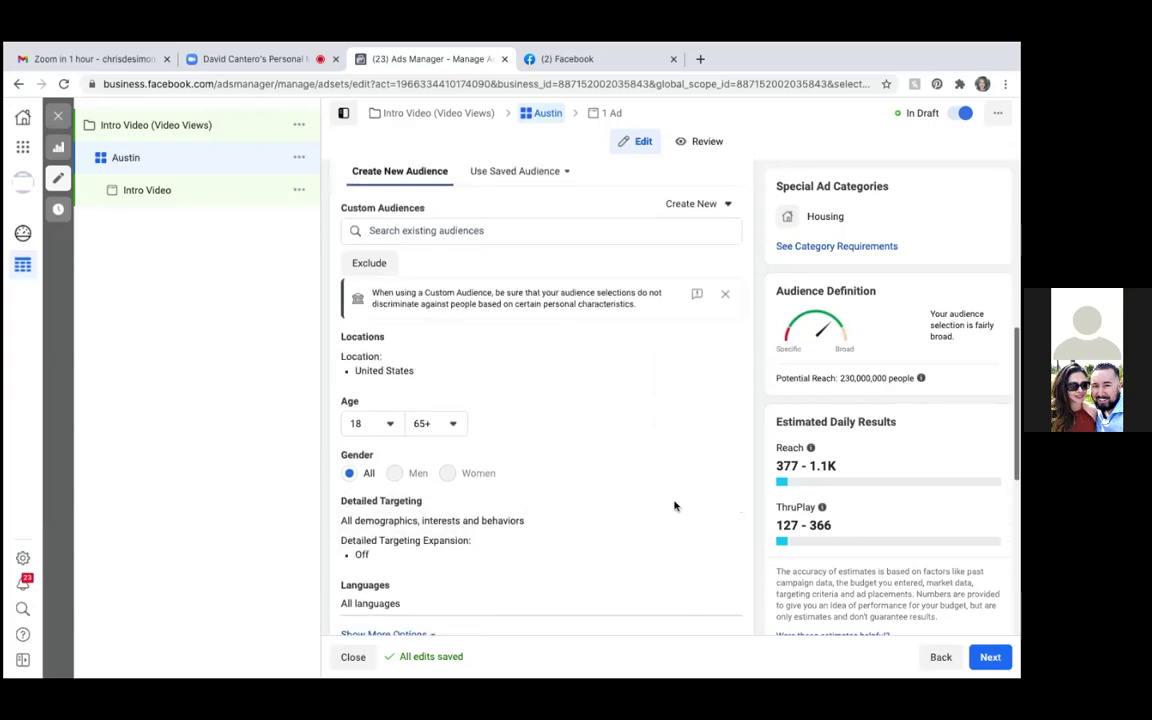
scroll(674, 506, down, 1)
scroll(674, 506, down, 1)
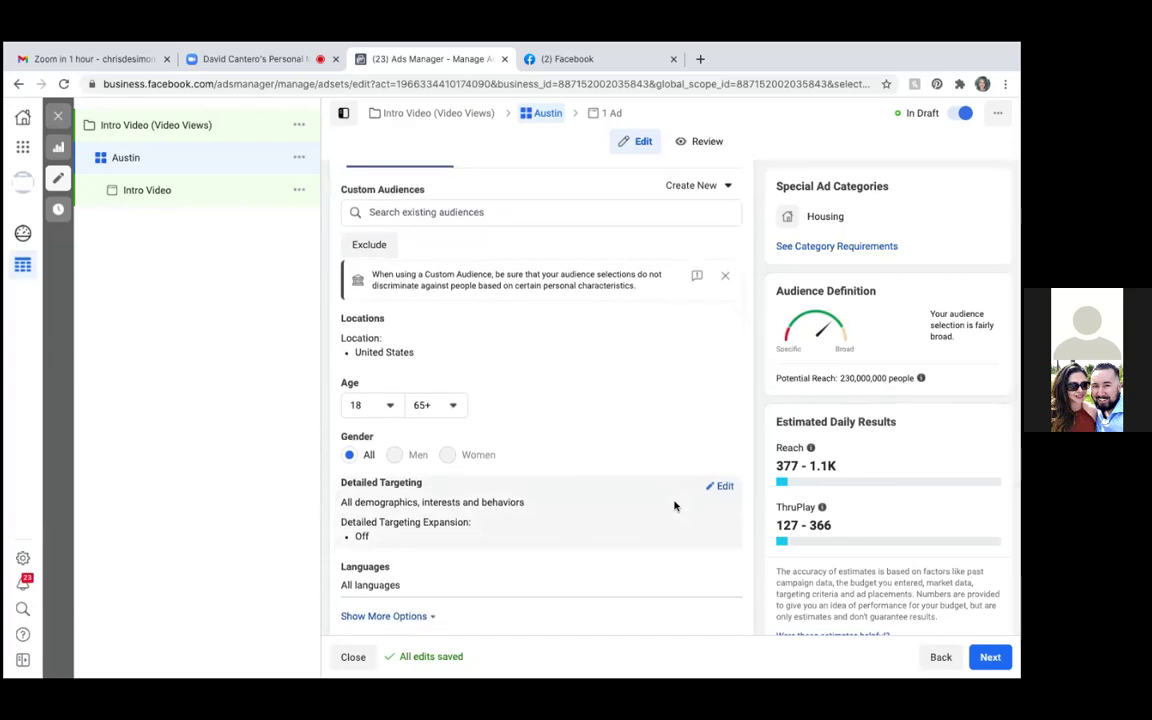
scroll(674, 506, up, 4)
click(378, 419)
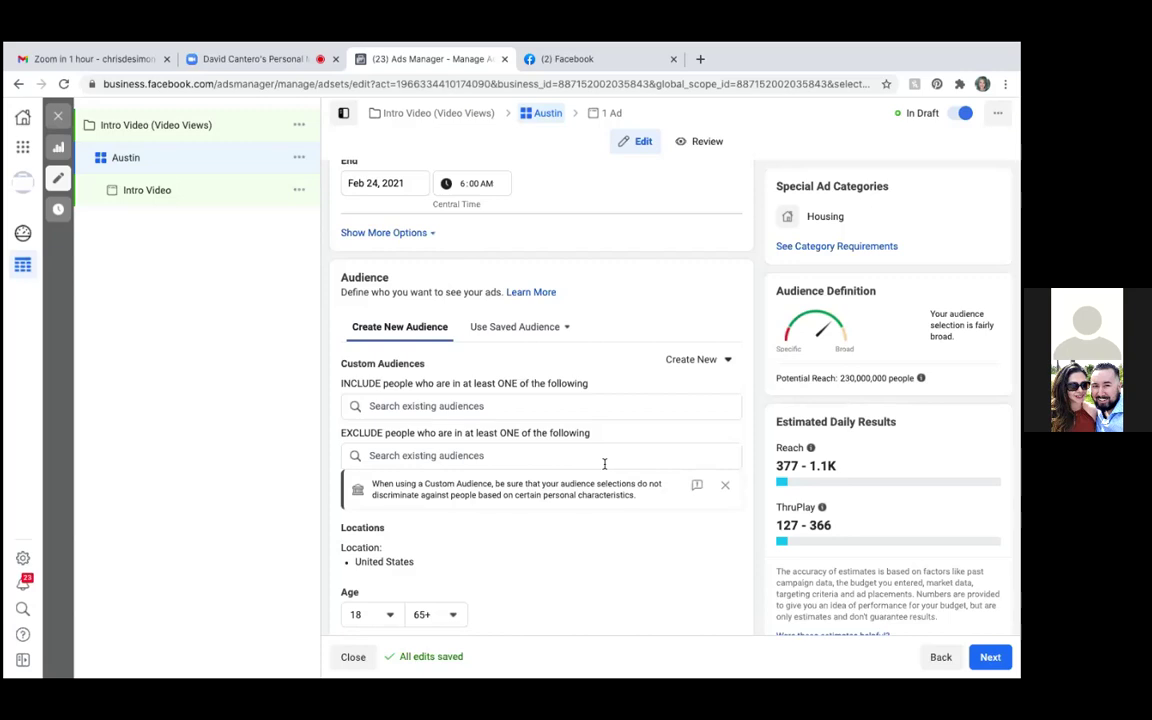
scroll(604, 463, down, 2)
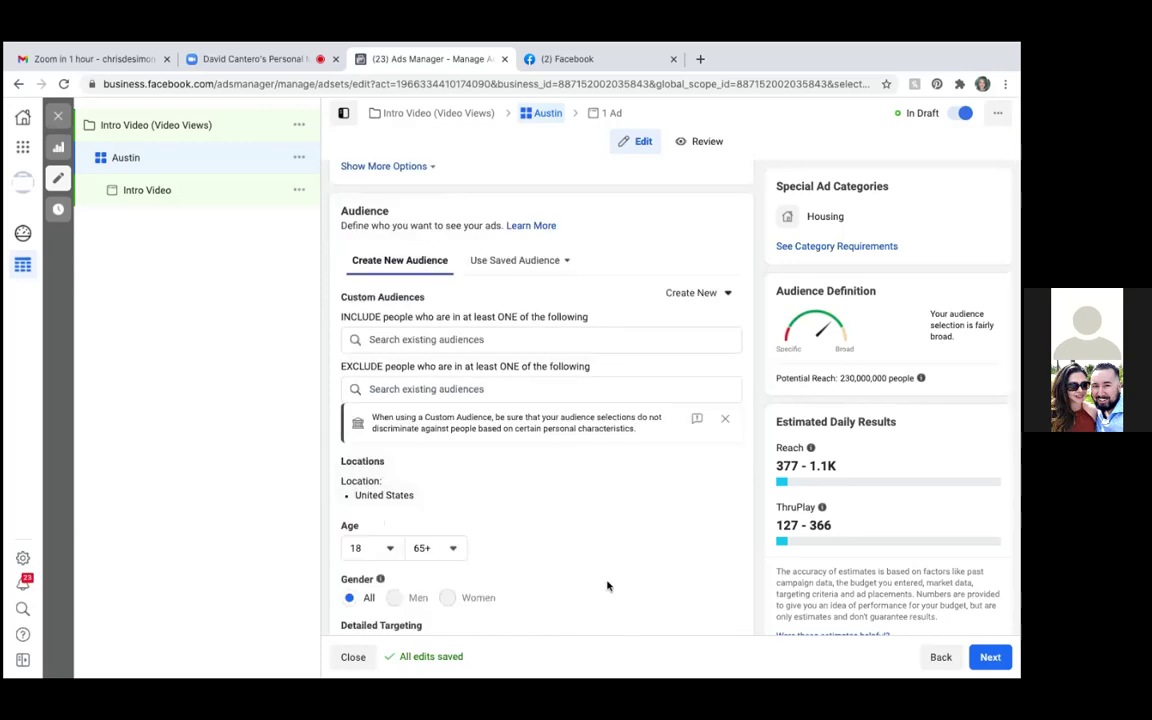
scroll(606, 585, down, 3)
scroll(606, 585, up, 2)
scroll(606, 585, up, 2)
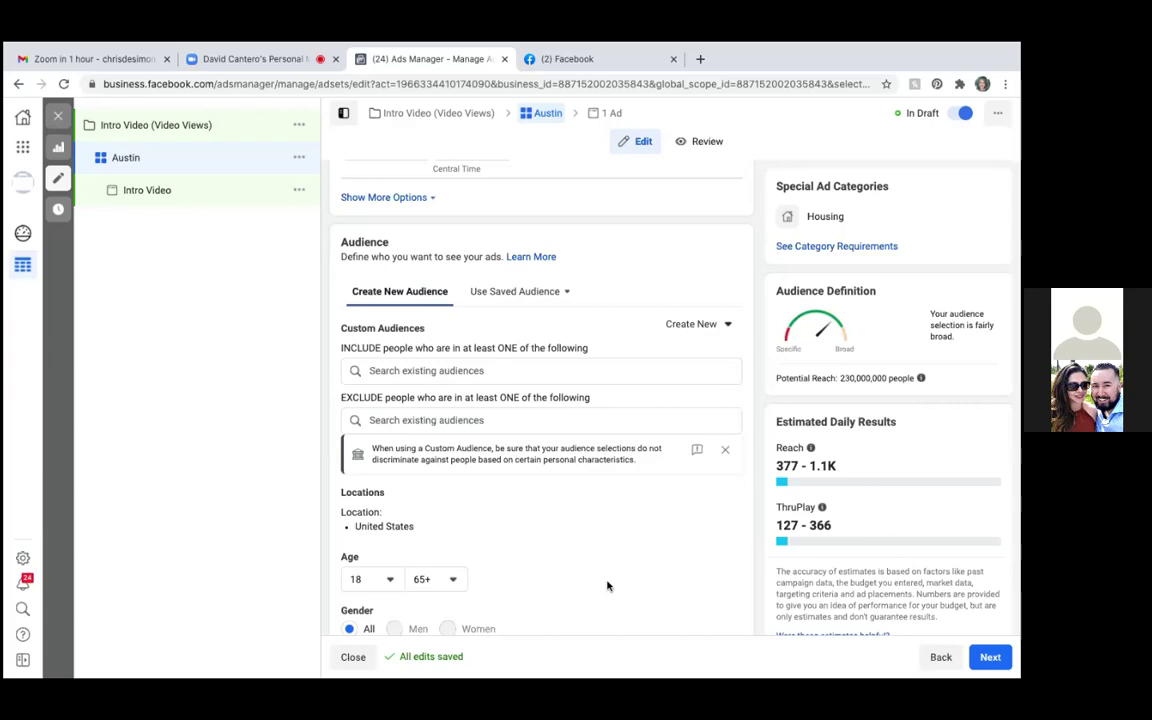
scroll(607, 586, down, 2)
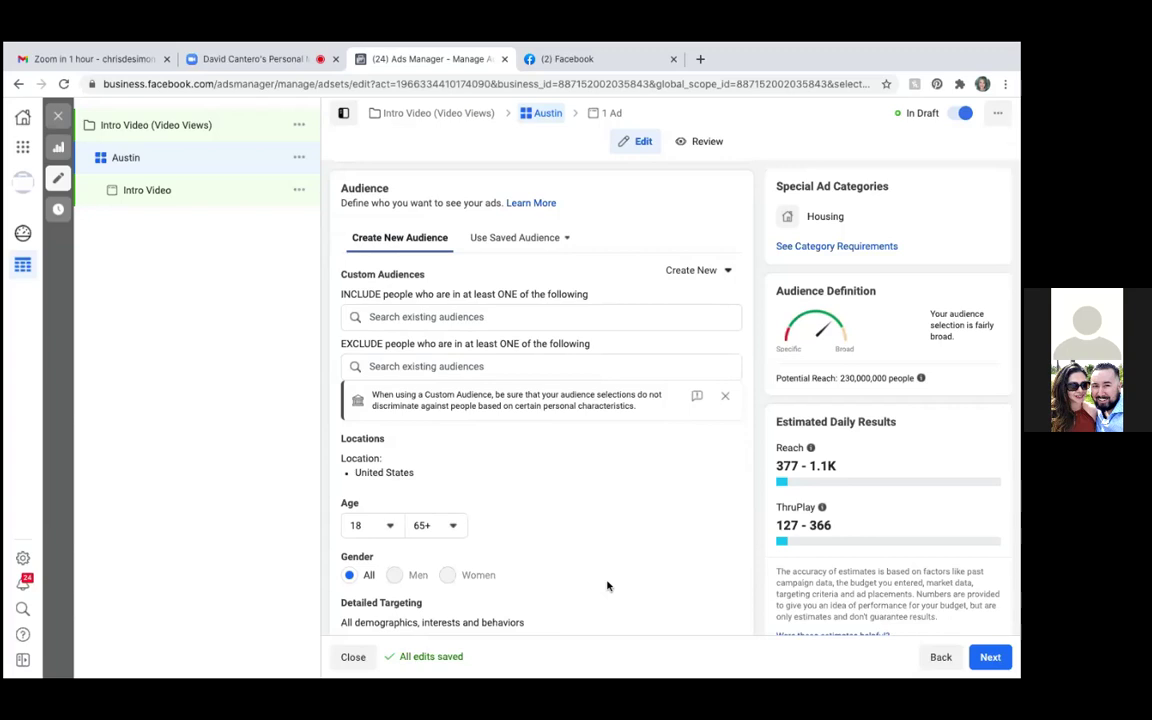
scroll(607, 586, down, 2)
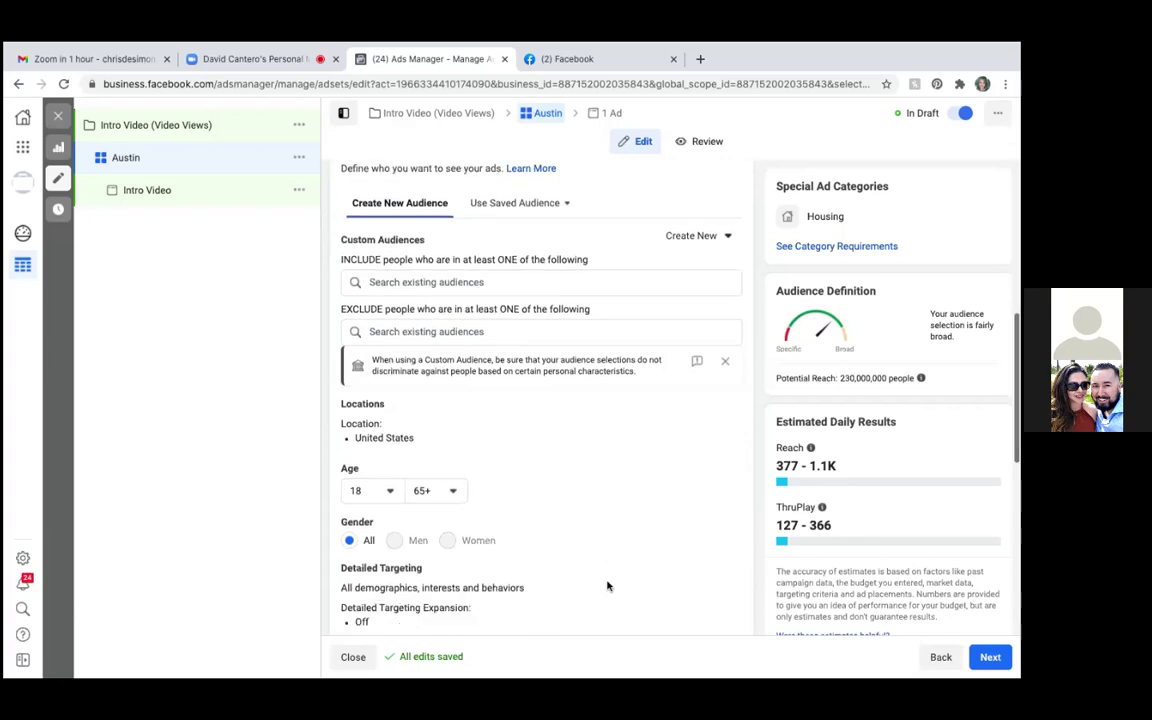
scroll(607, 586, down, 1)
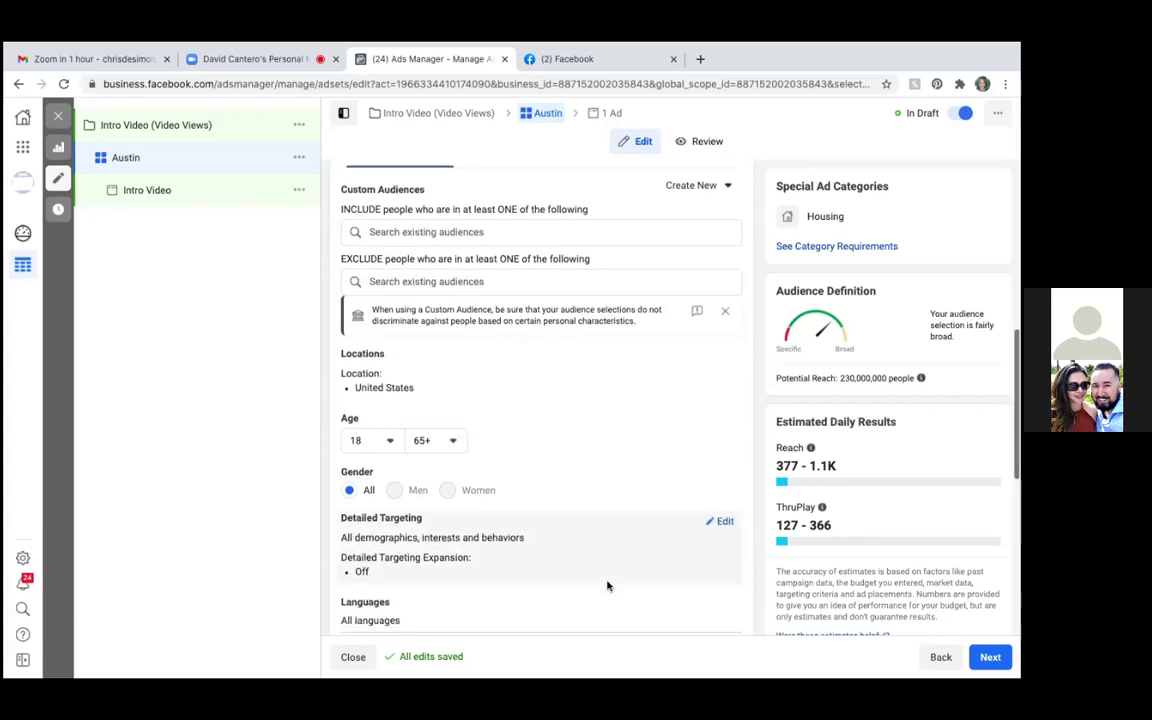
scroll(607, 586, down, 1)
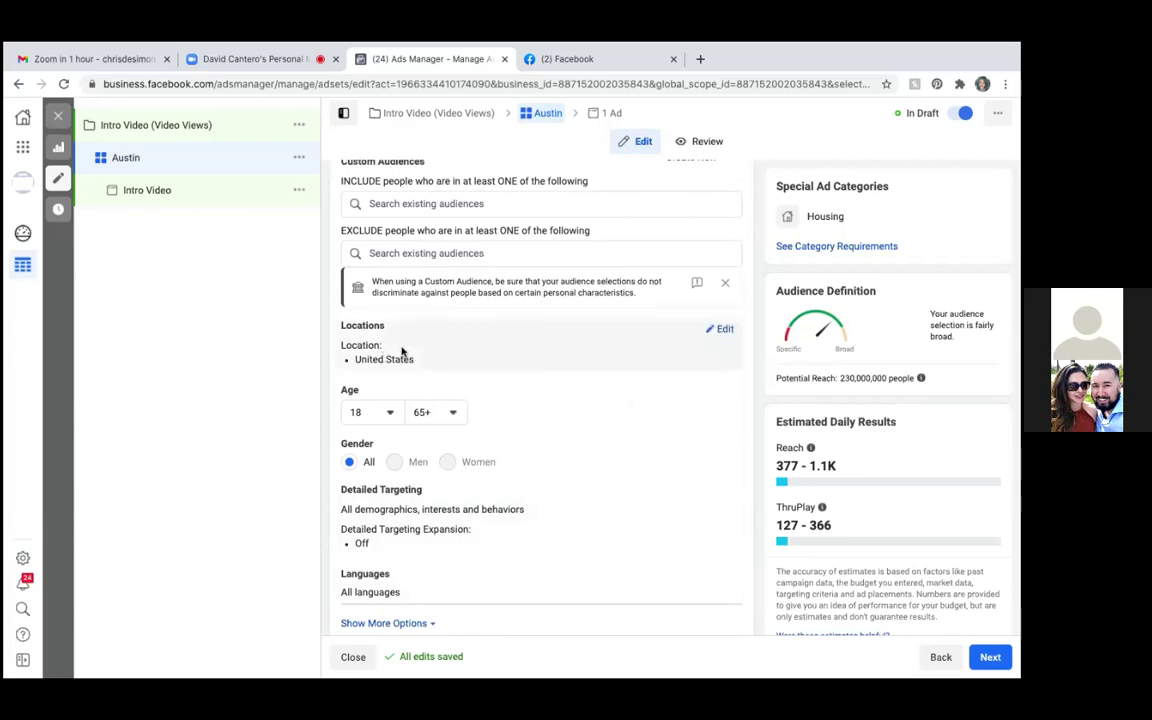
Replace the United States location with Austin, Texas (+15 mi) and check it on the map
click(723, 331)
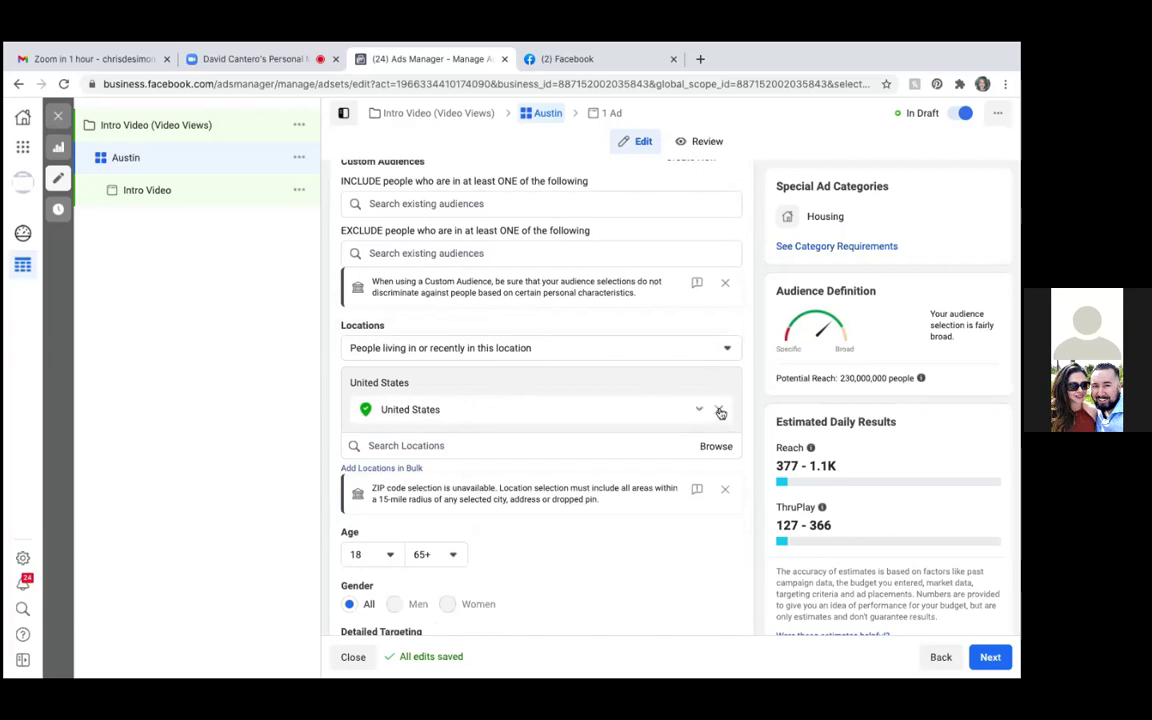
click(720, 412)
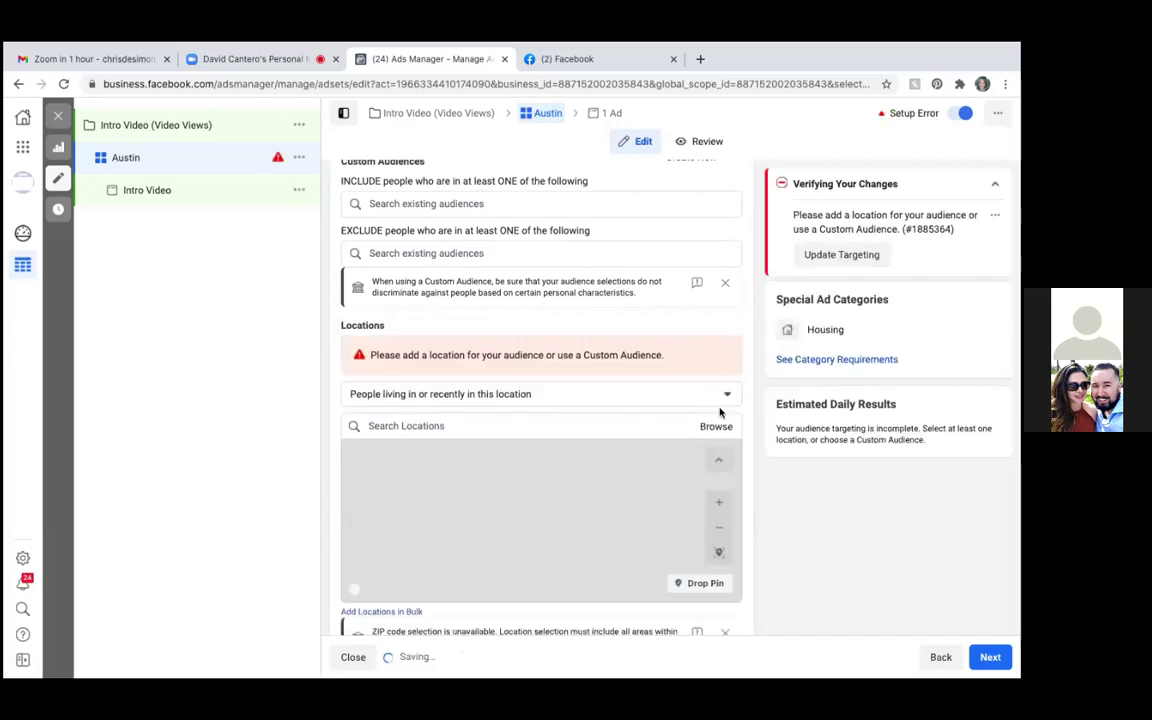
click(391, 426)
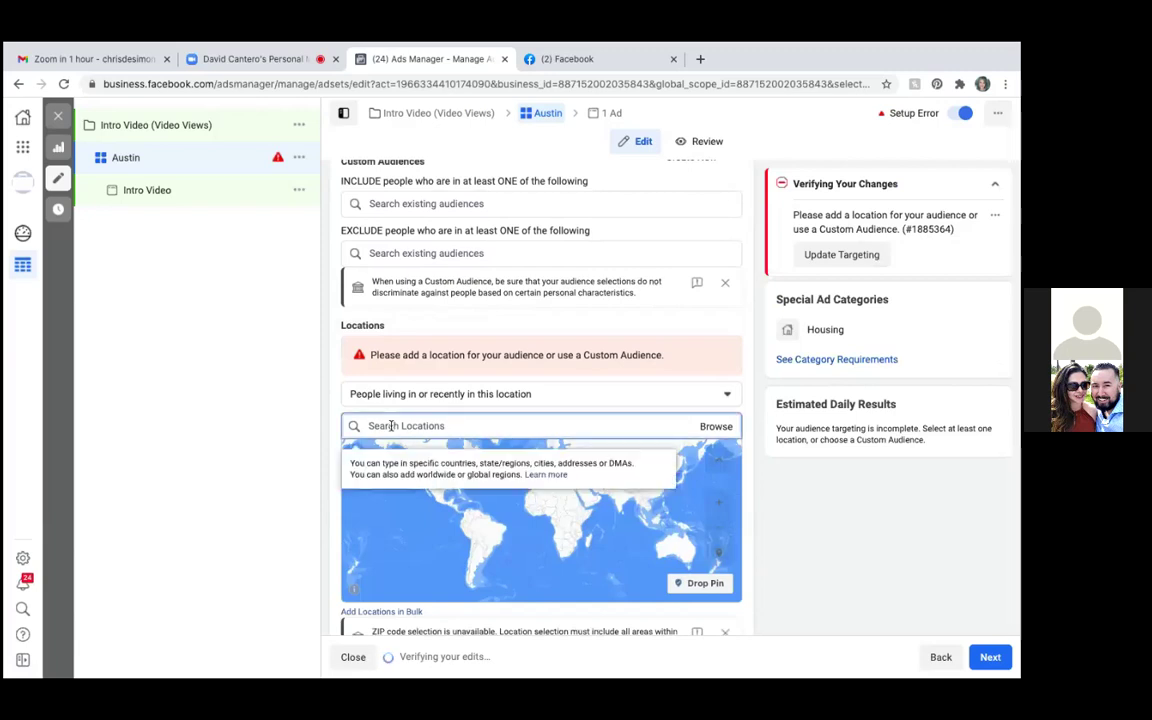
text(Austin)
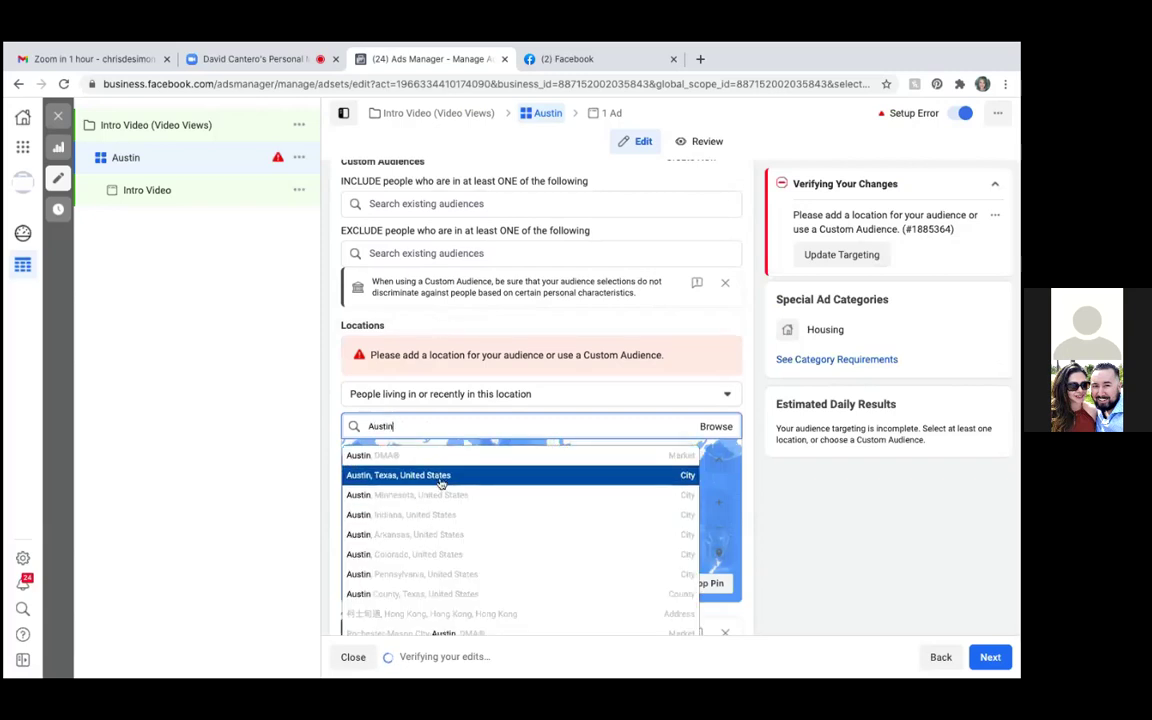
click(438, 478)
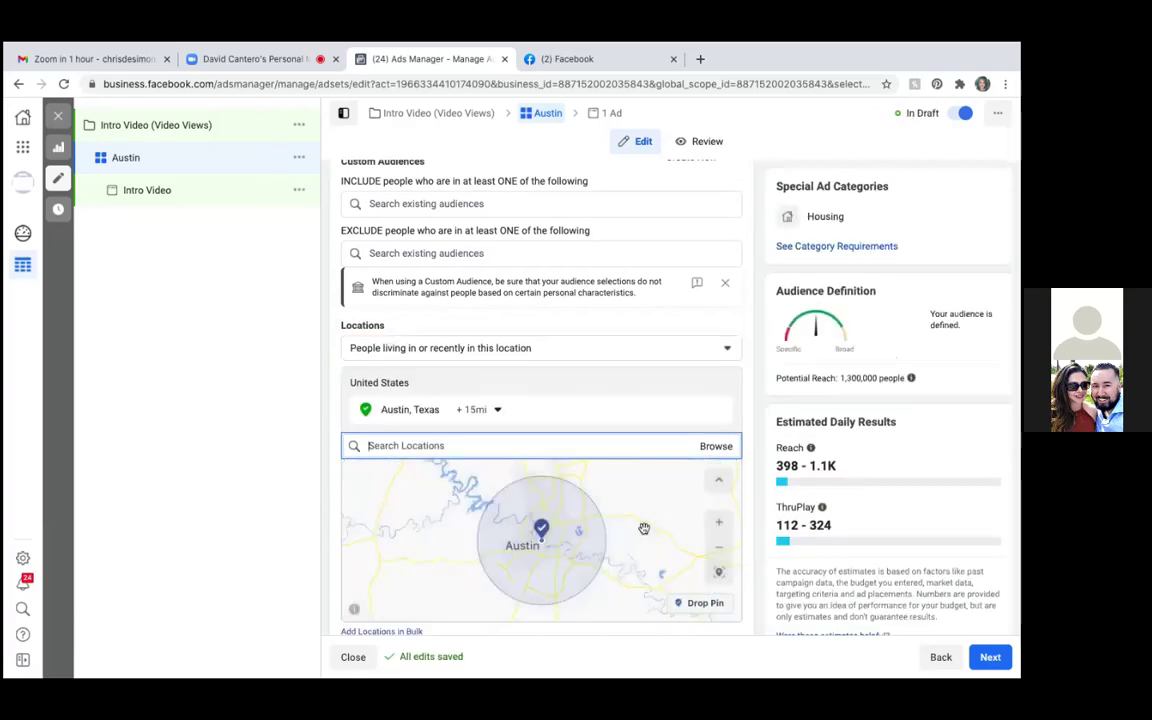
scroll(644, 528, up, 3)
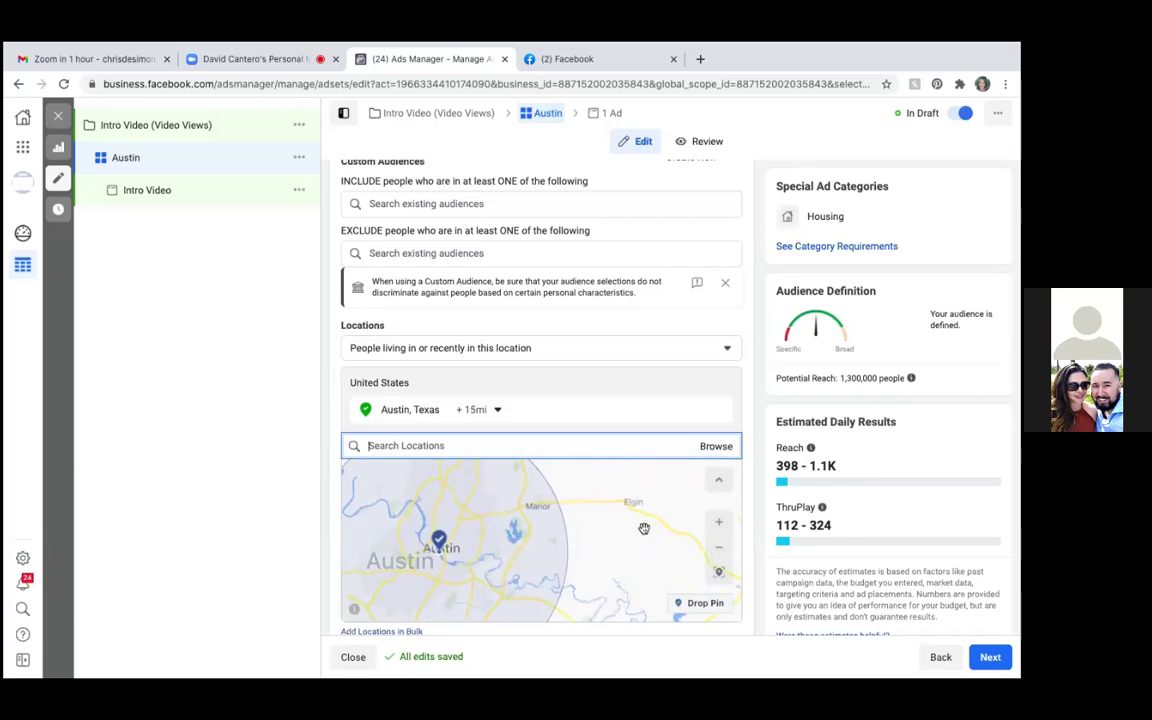
scroll(635, 527, down, 3)
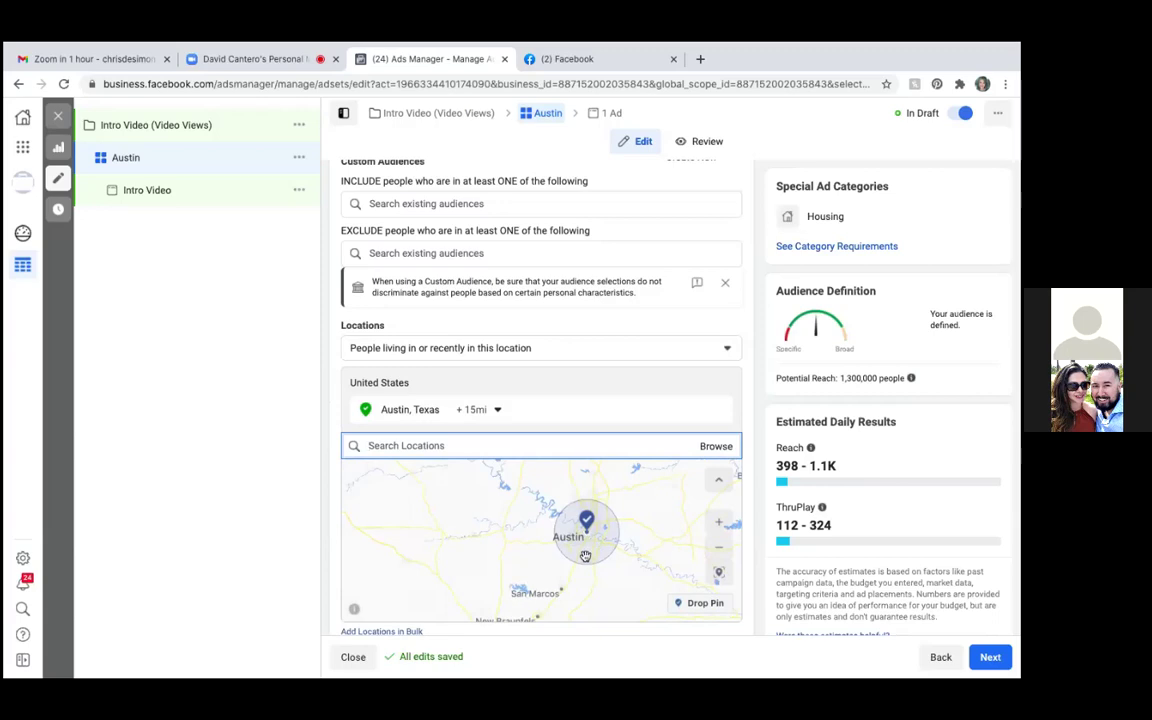
scroll(440, 530, down, 4)
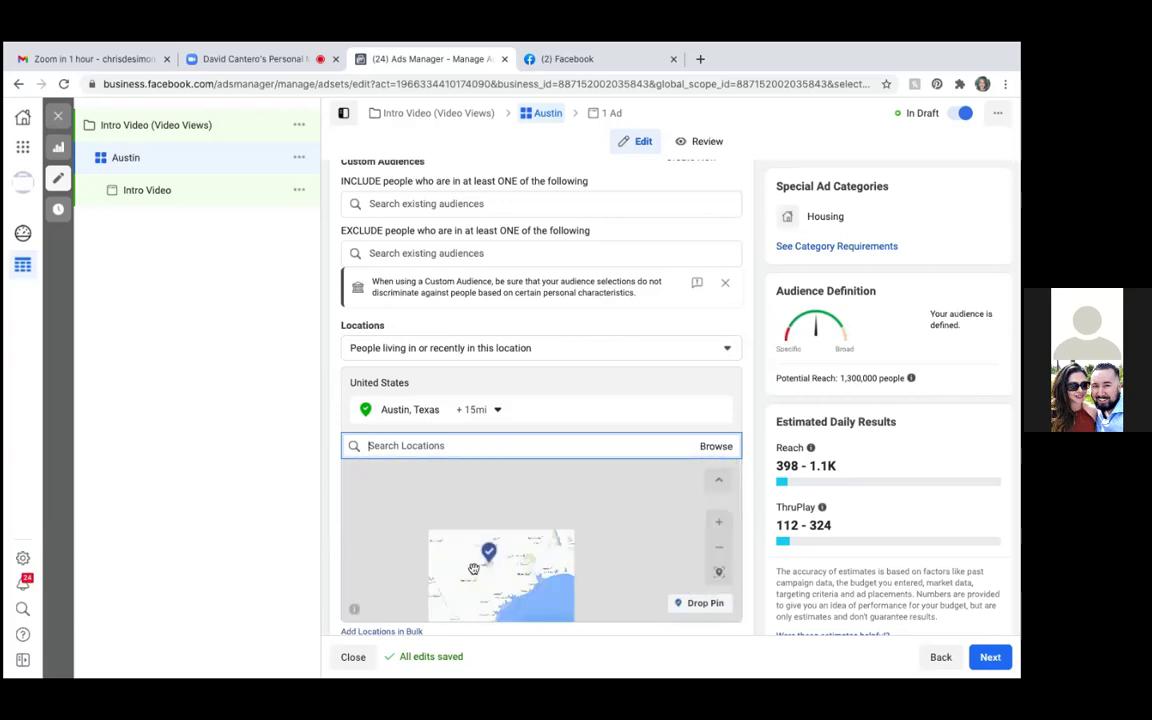
scroll(474, 569, up, 3)
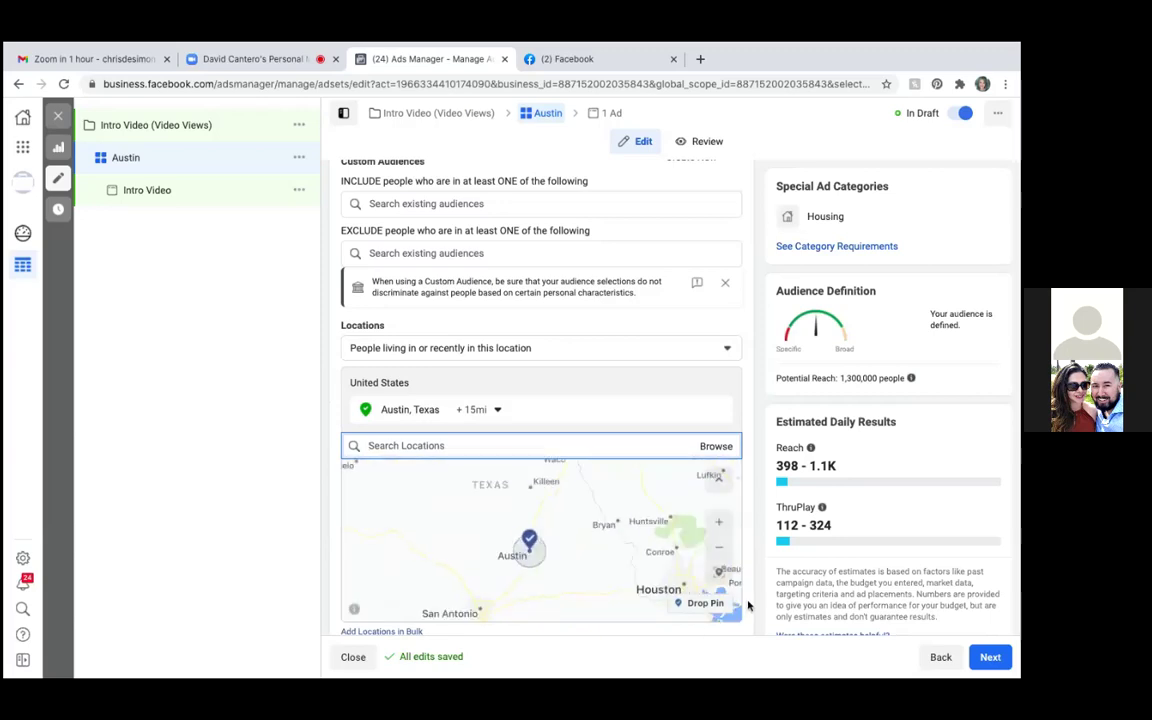
scroll(748, 604, down, 1)
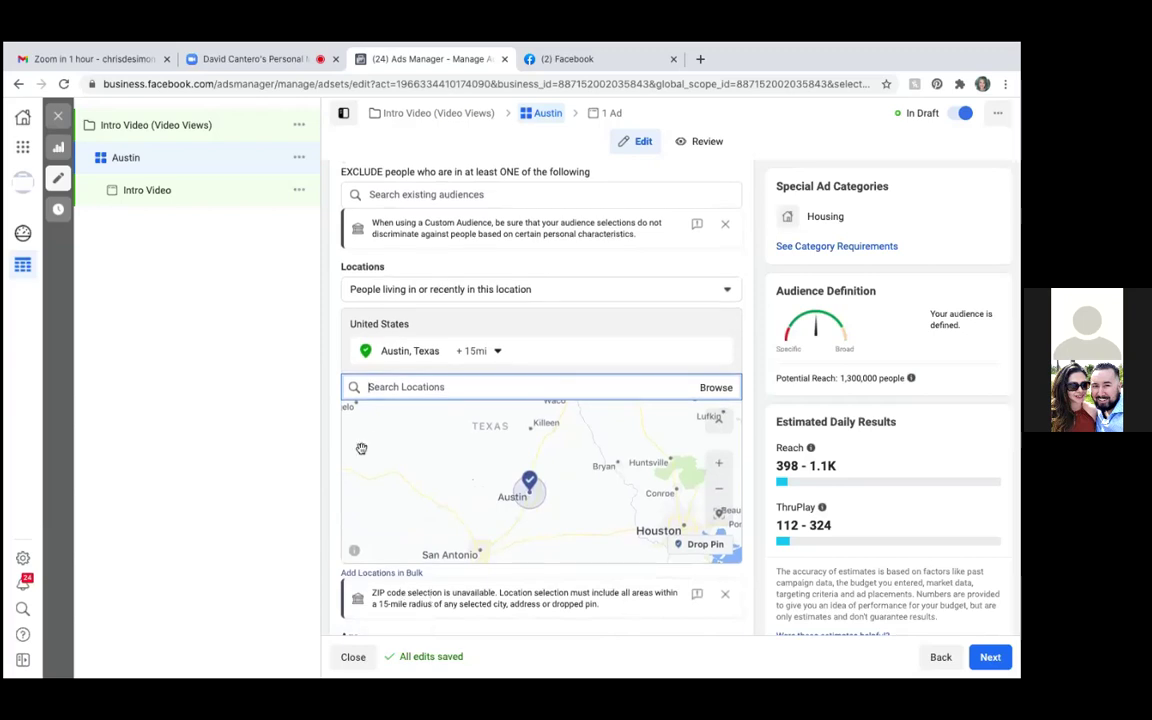
Inspect the 15-mile radius setting on the Austin, Texas location, then close it
click(497, 352)
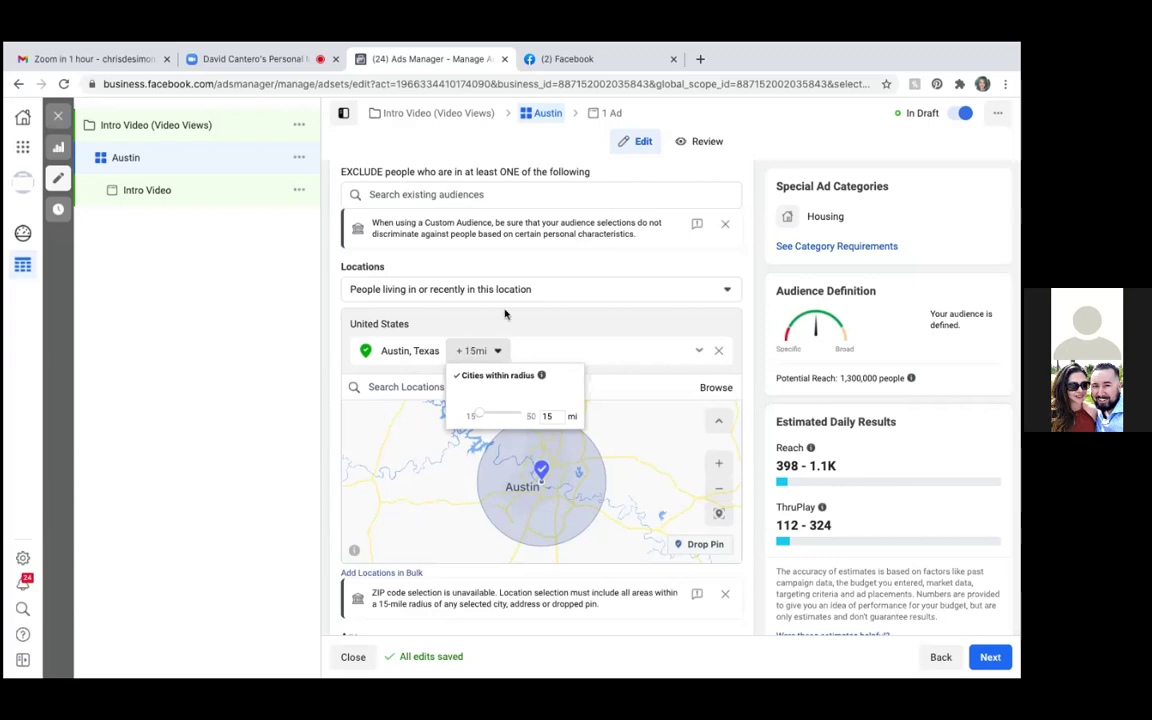
click(535, 325)
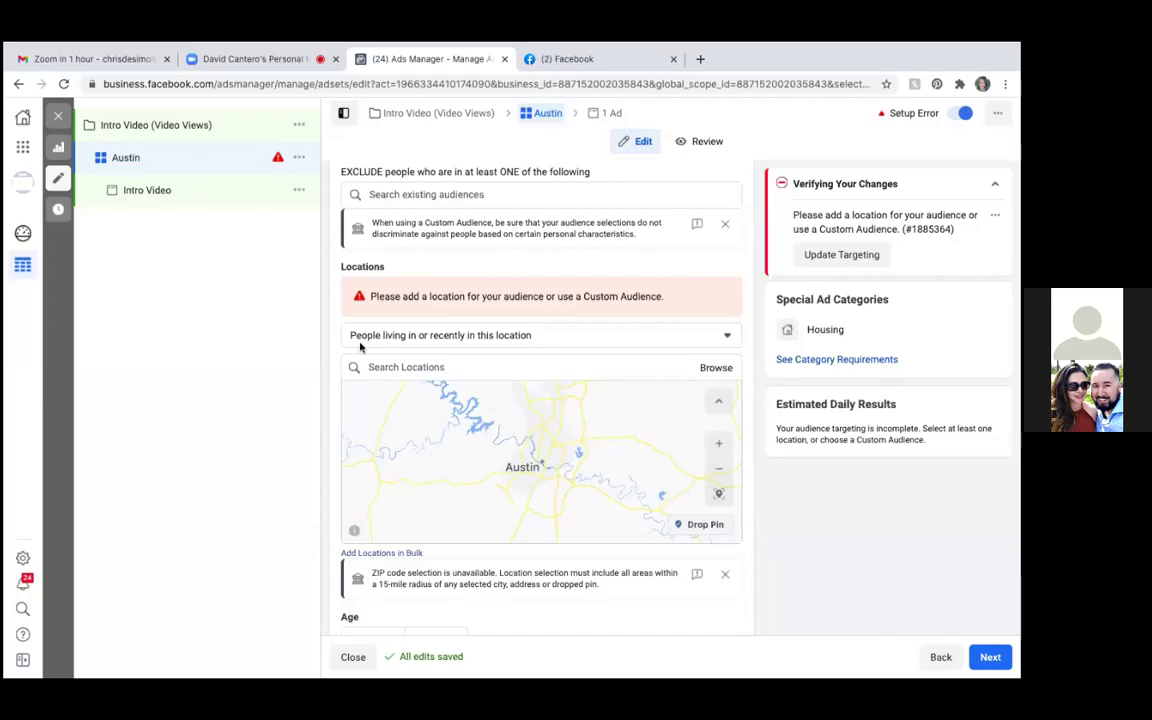
Change the location targeting type to 'People living in this location'
click(353, 337)
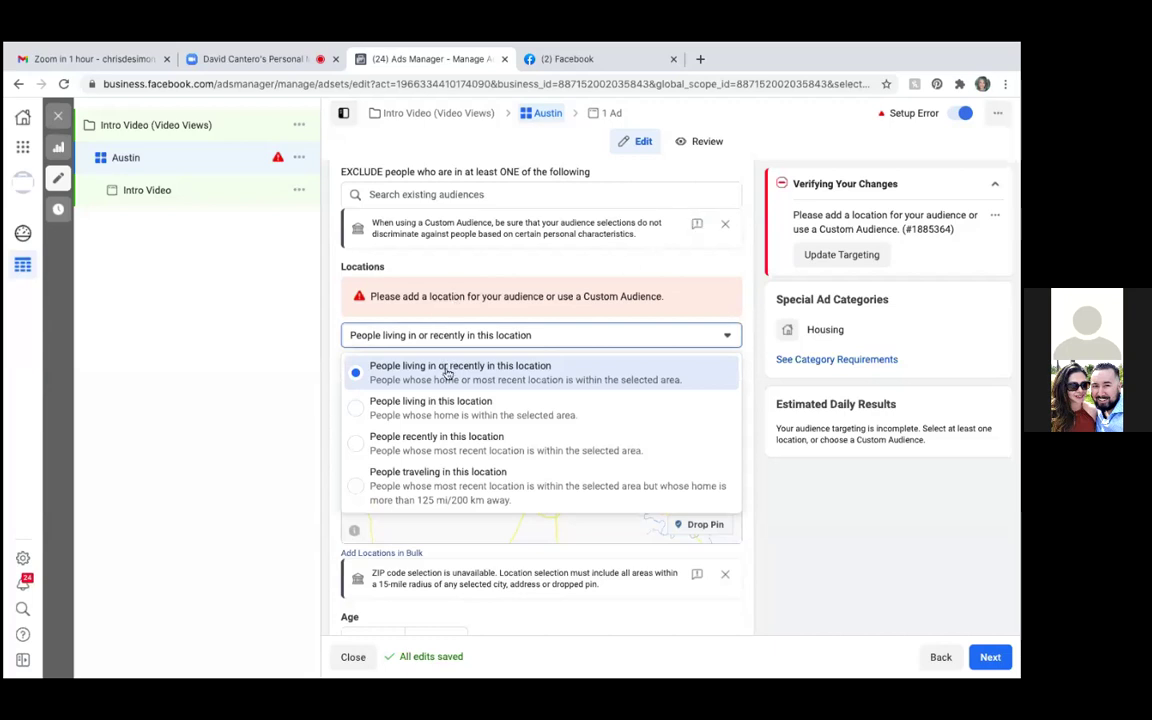
click(399, 335)
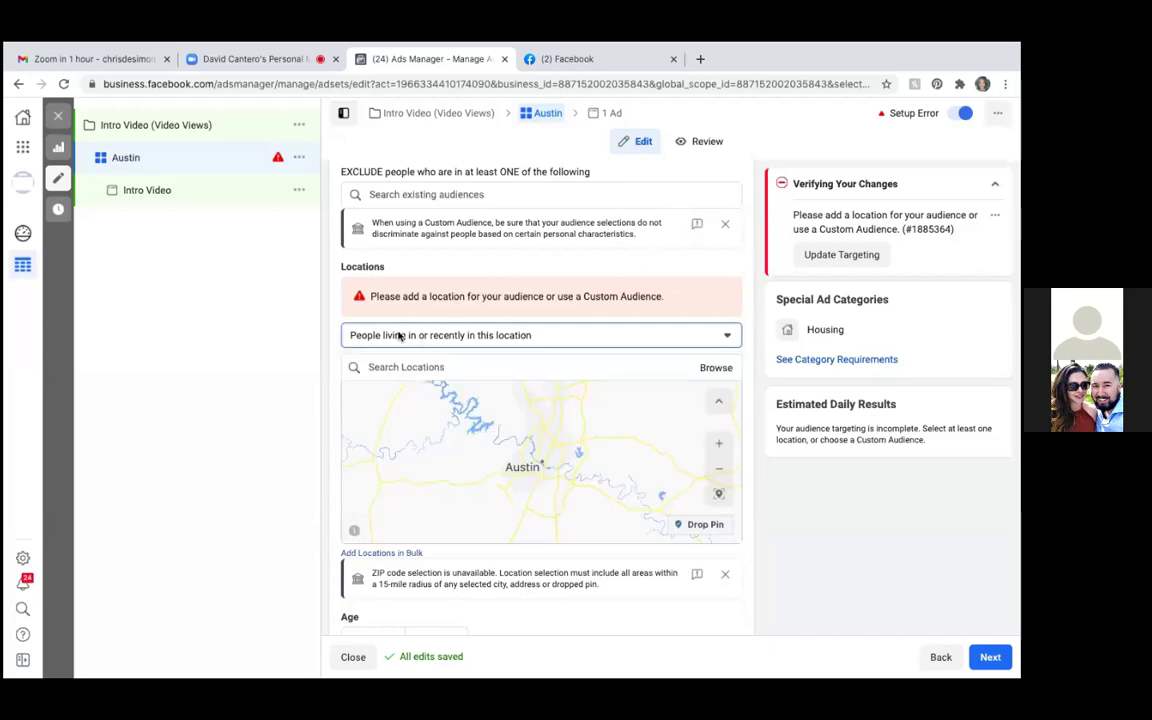
click(535, 336)
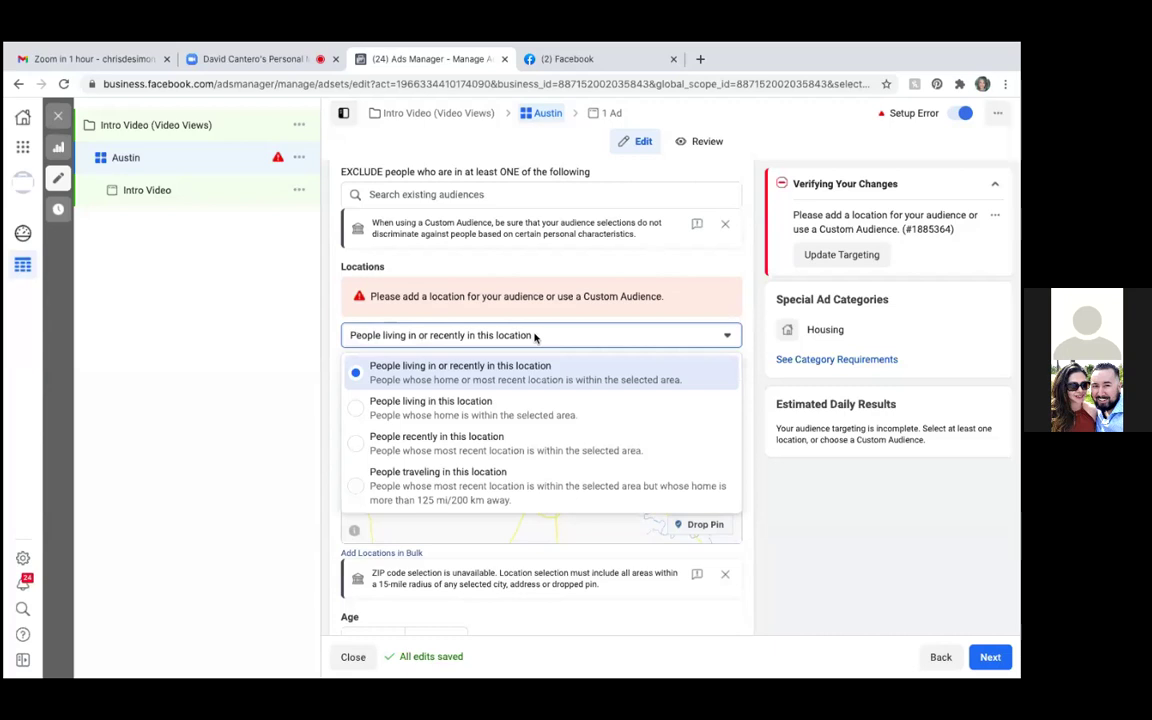
click(609, 367)
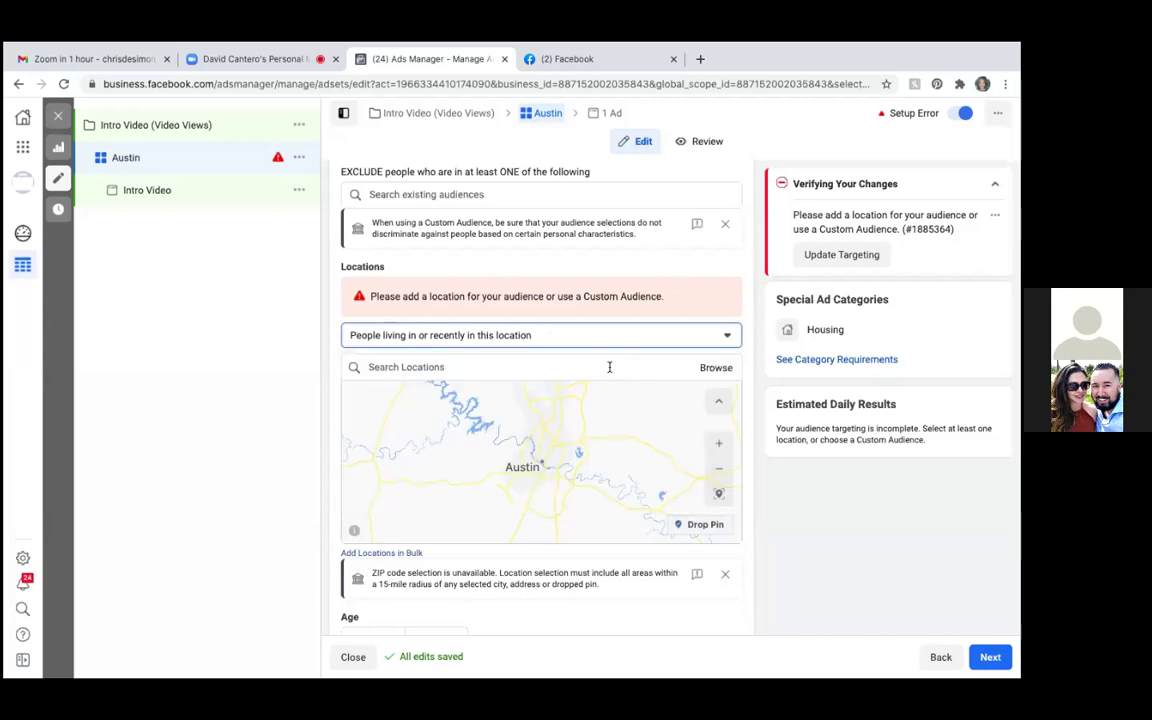
click(727, 339)
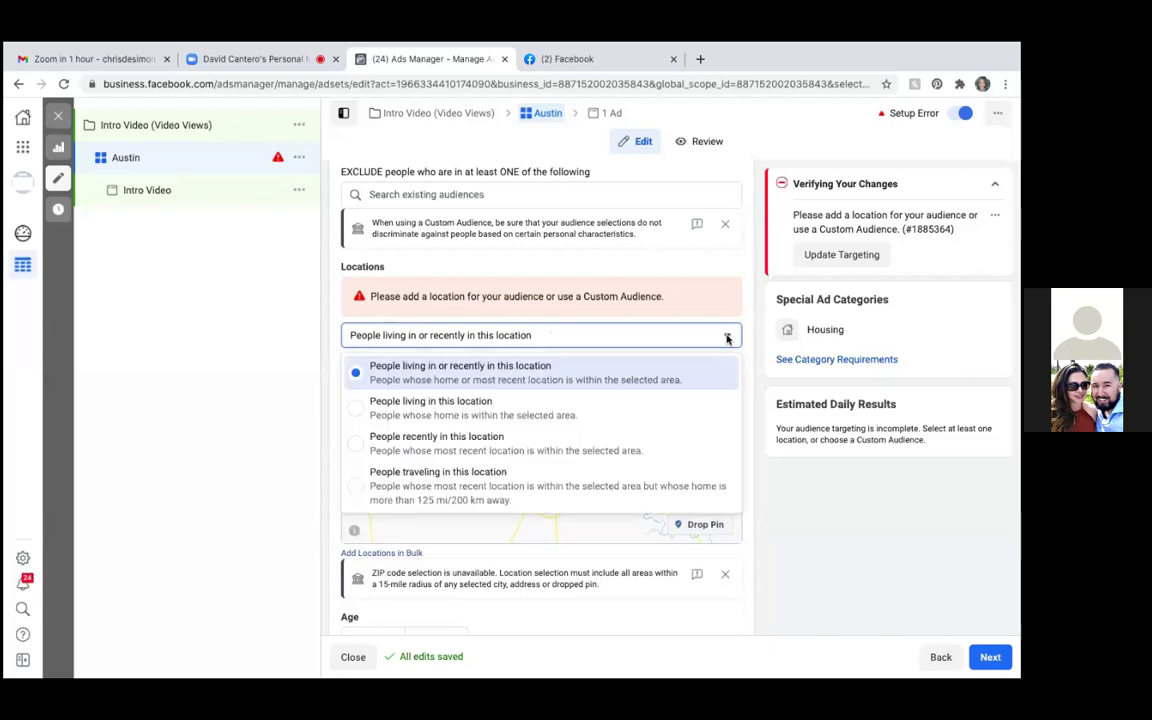
click(358, 404)
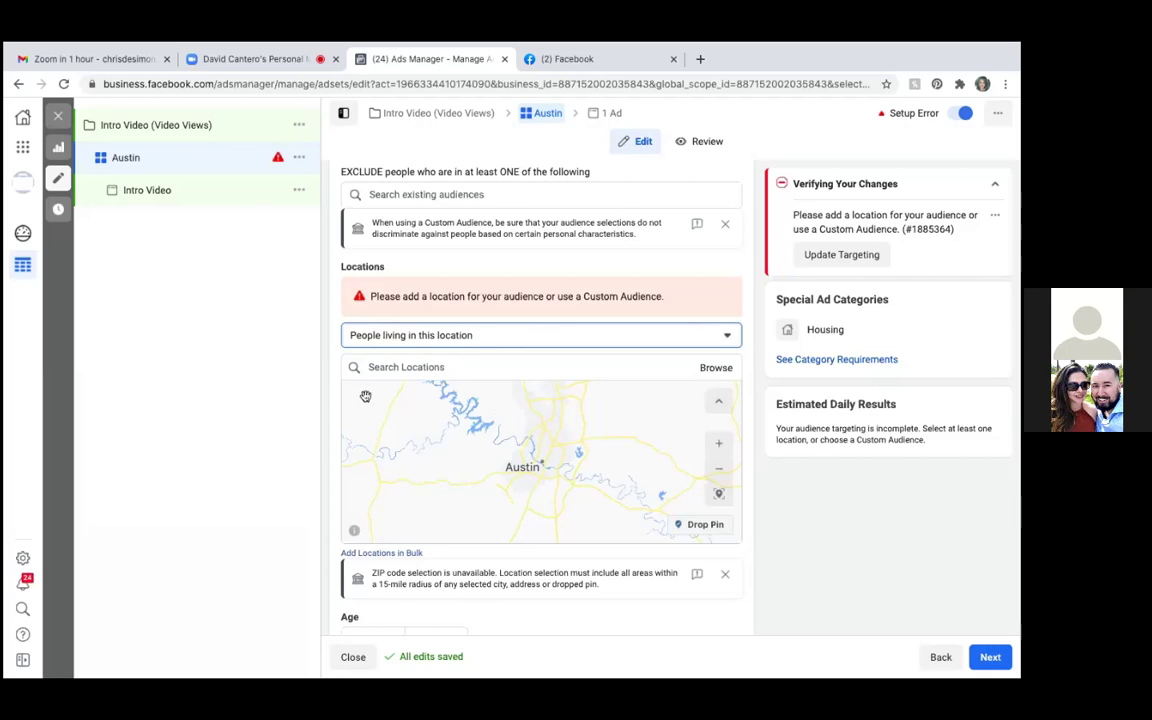
click(495, 331)
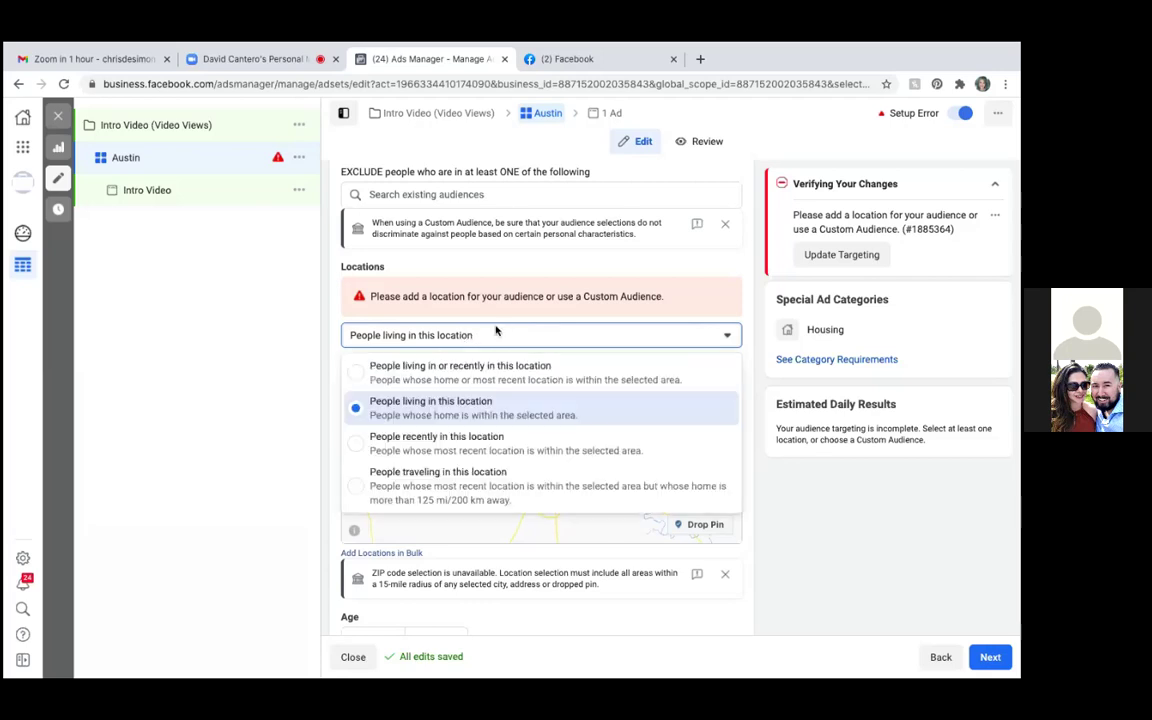
click(472, 338)
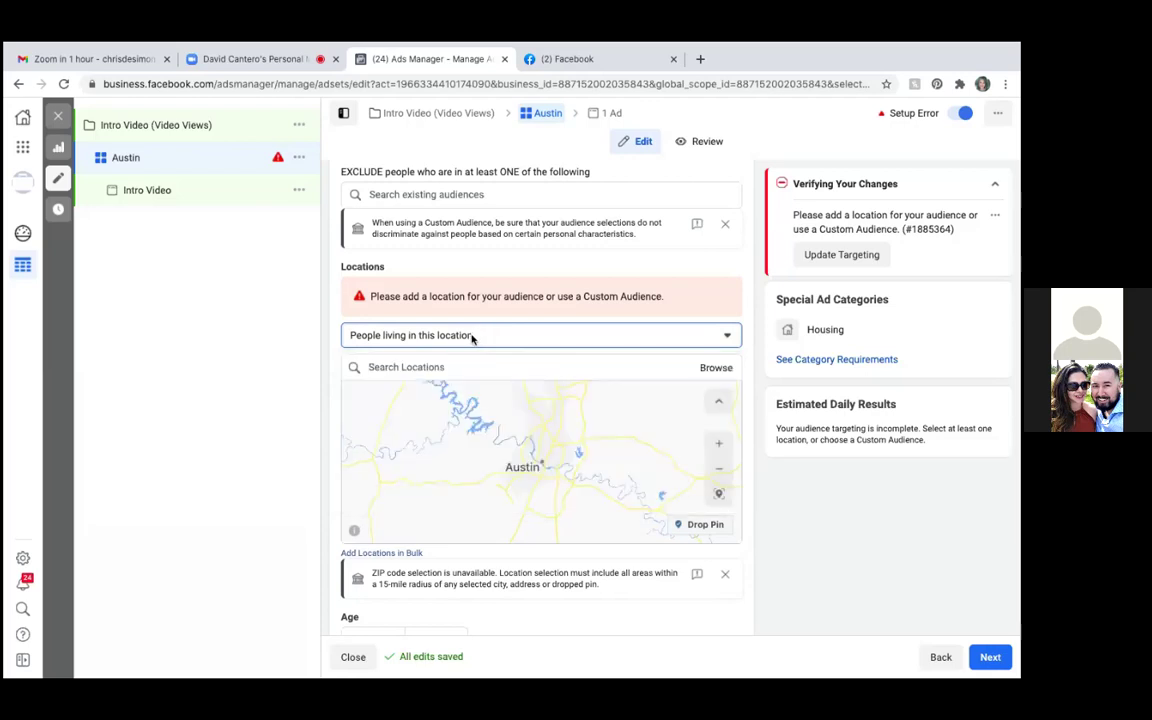
Search for the Cedar Park, TX 78613 street address and add it as the location
click(371, 367)
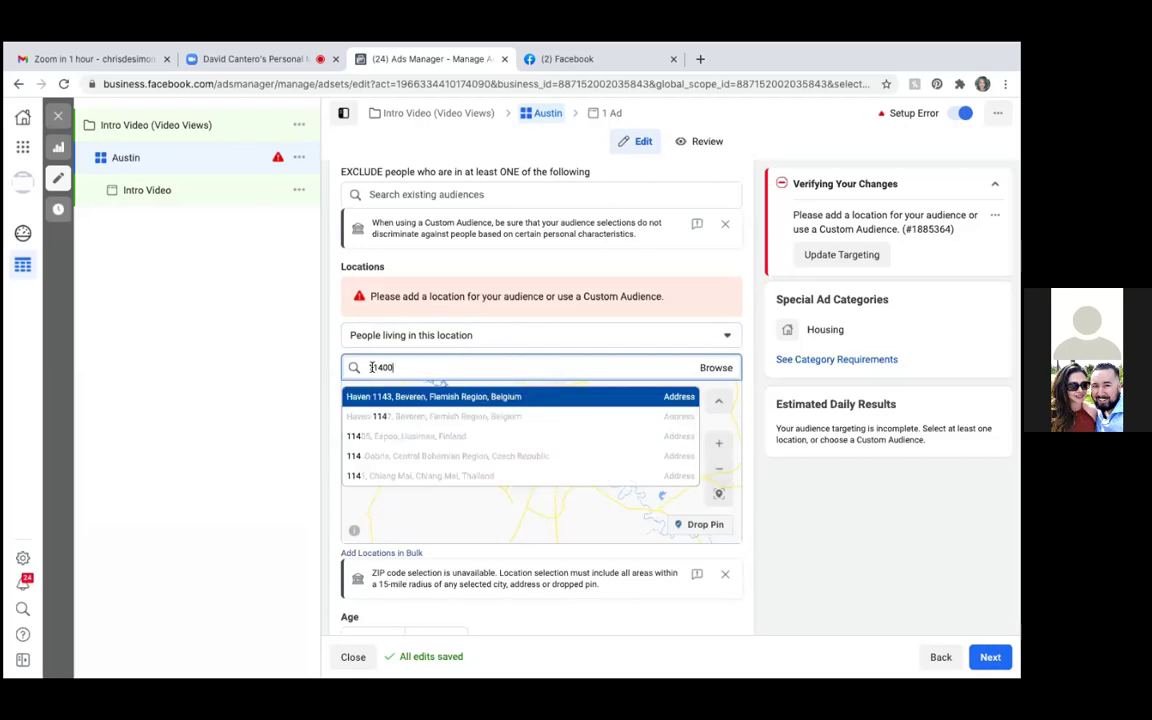
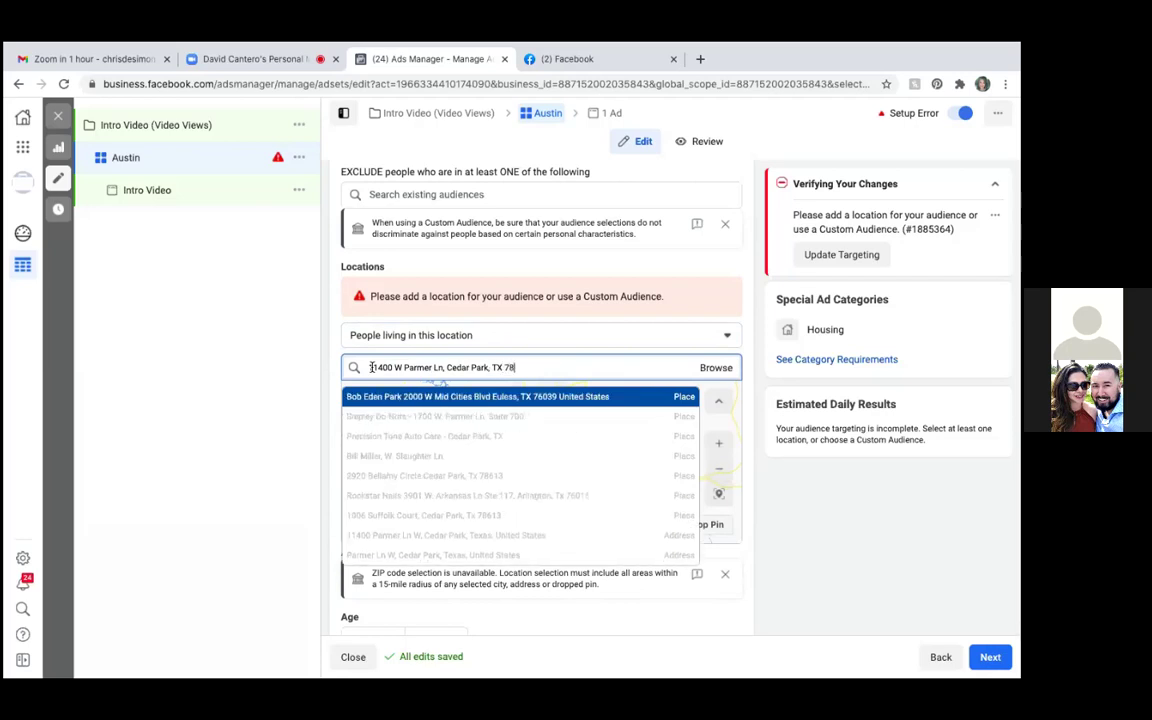
text(7)
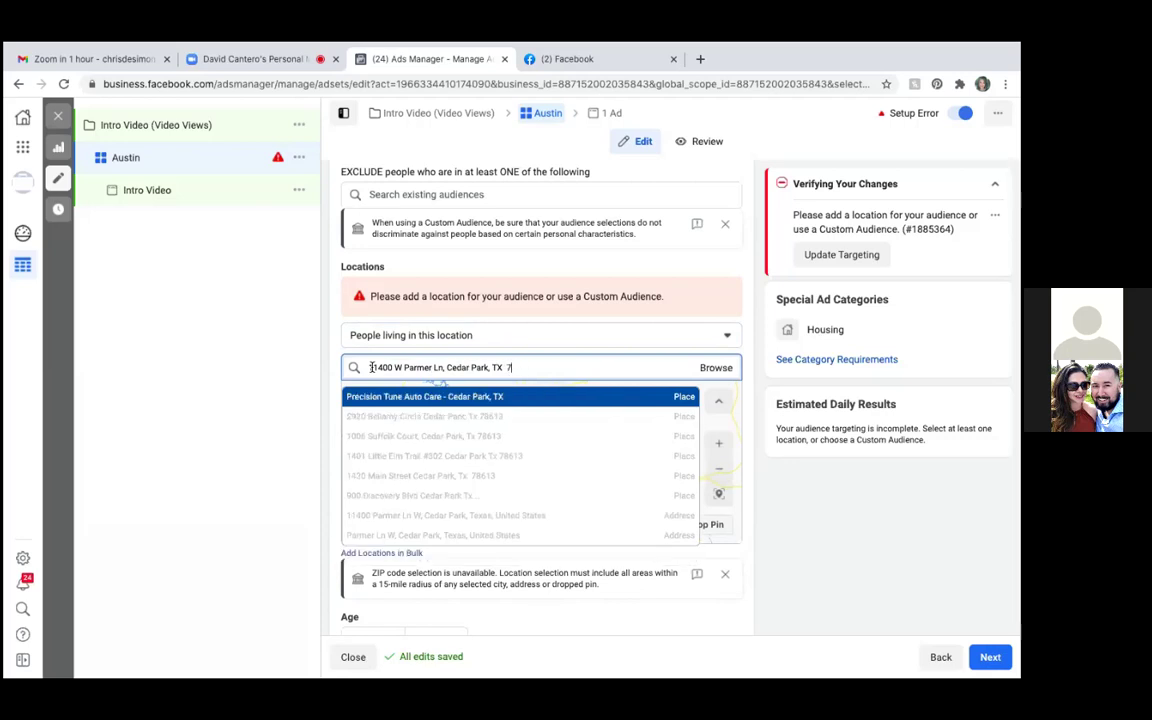
text(8613)
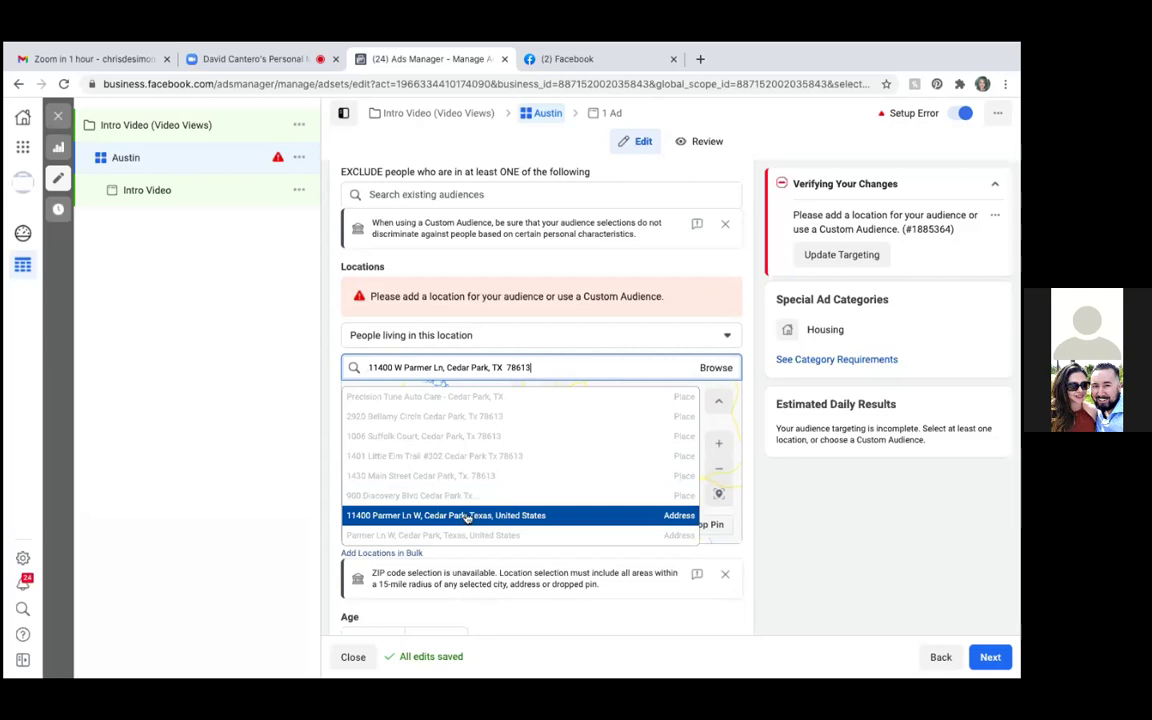
click(467, 516)
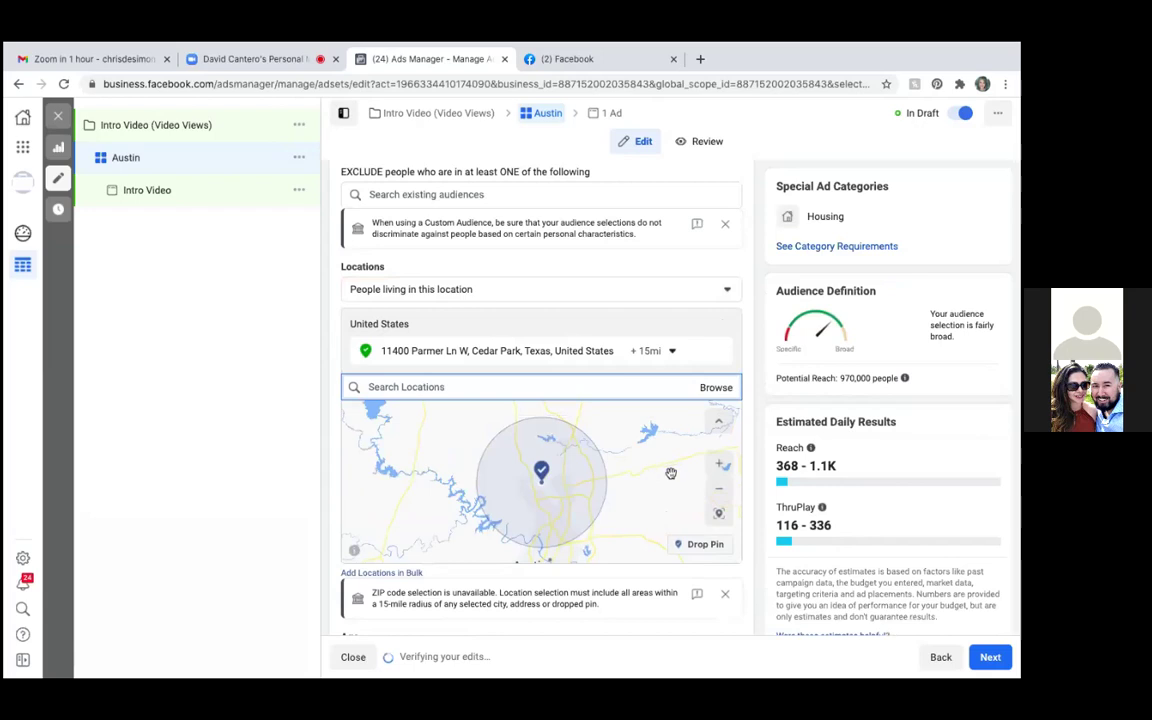
scroll(747, 487, down, 2)
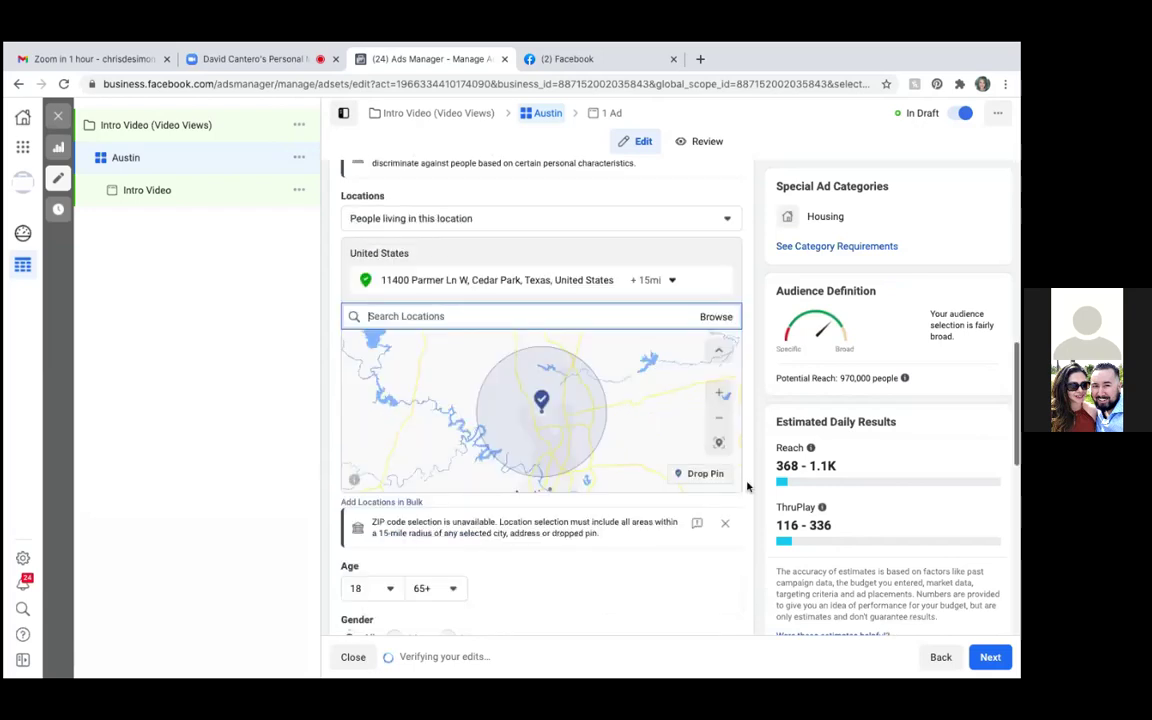
scroll(747, 487, down, 1)
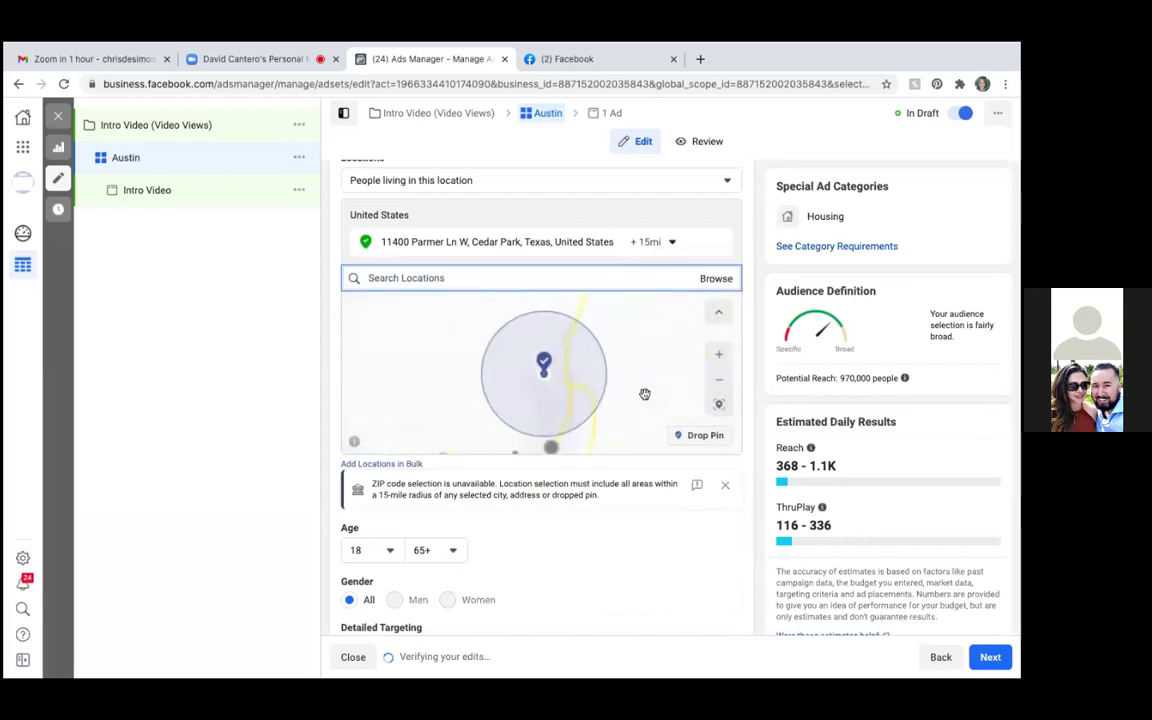
scroll(645, 394, down, 5)
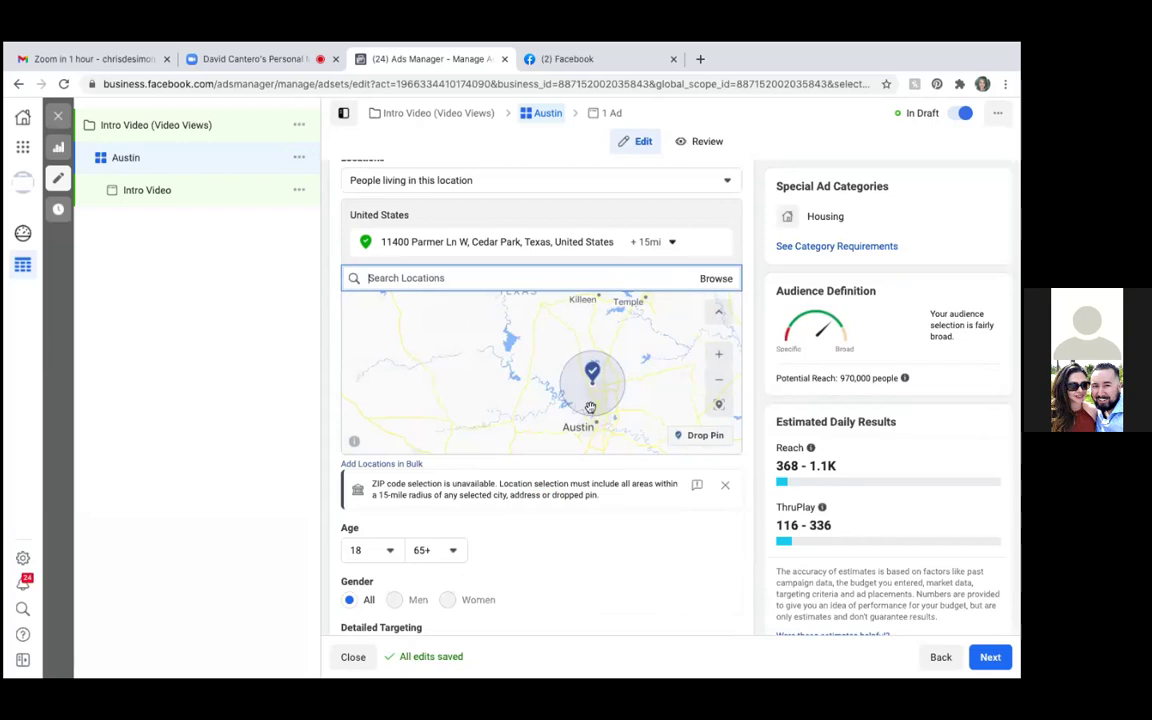
click(590, 407)
scroll(590, 407, up, 2)
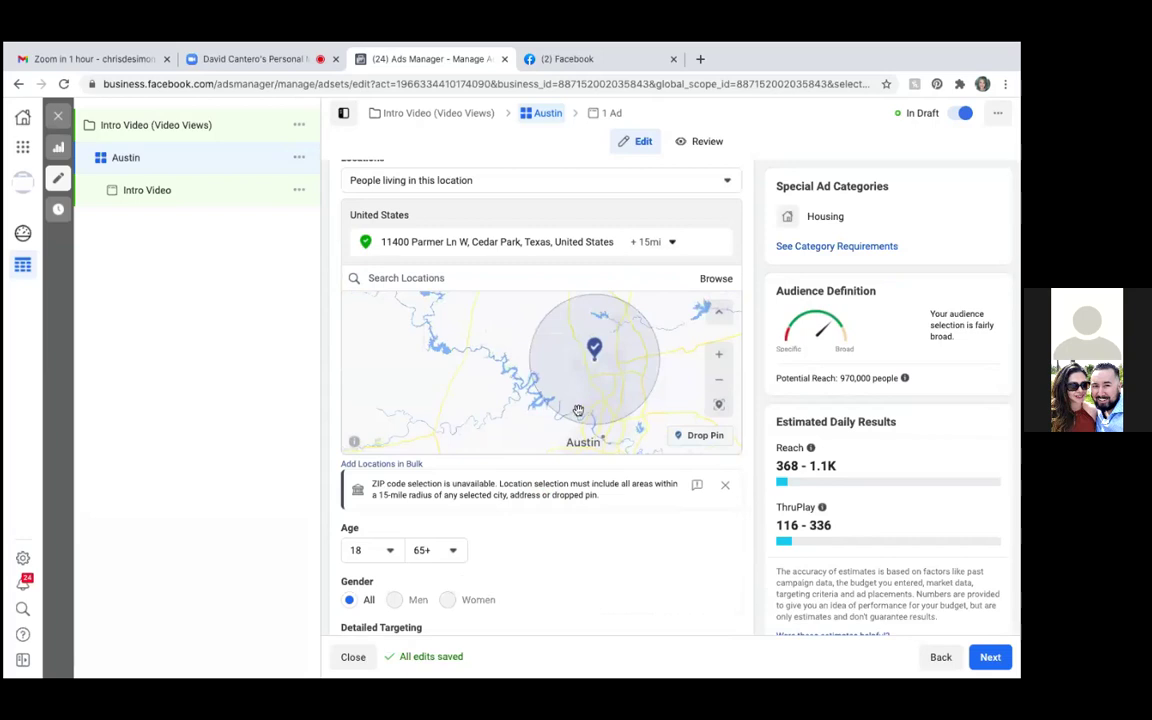
Drop a map pin at 30.4937, -97.7838 (+15 mi) and remove the street-address location
click(701, 437)
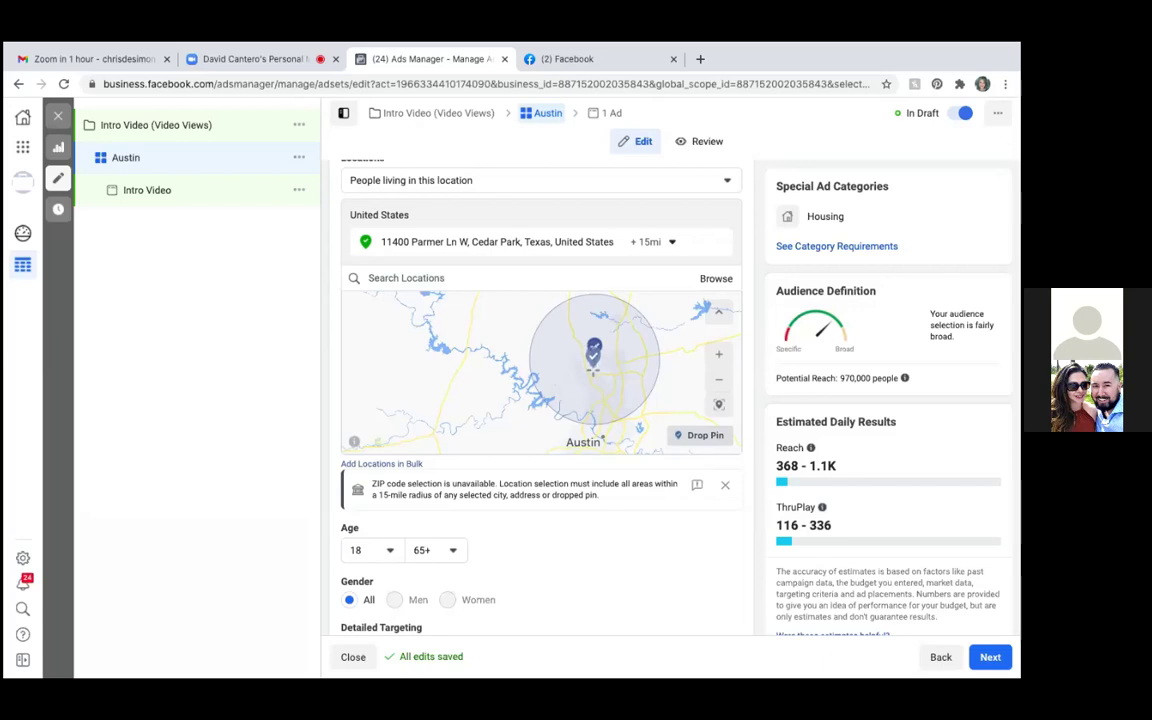
click(594, 362)
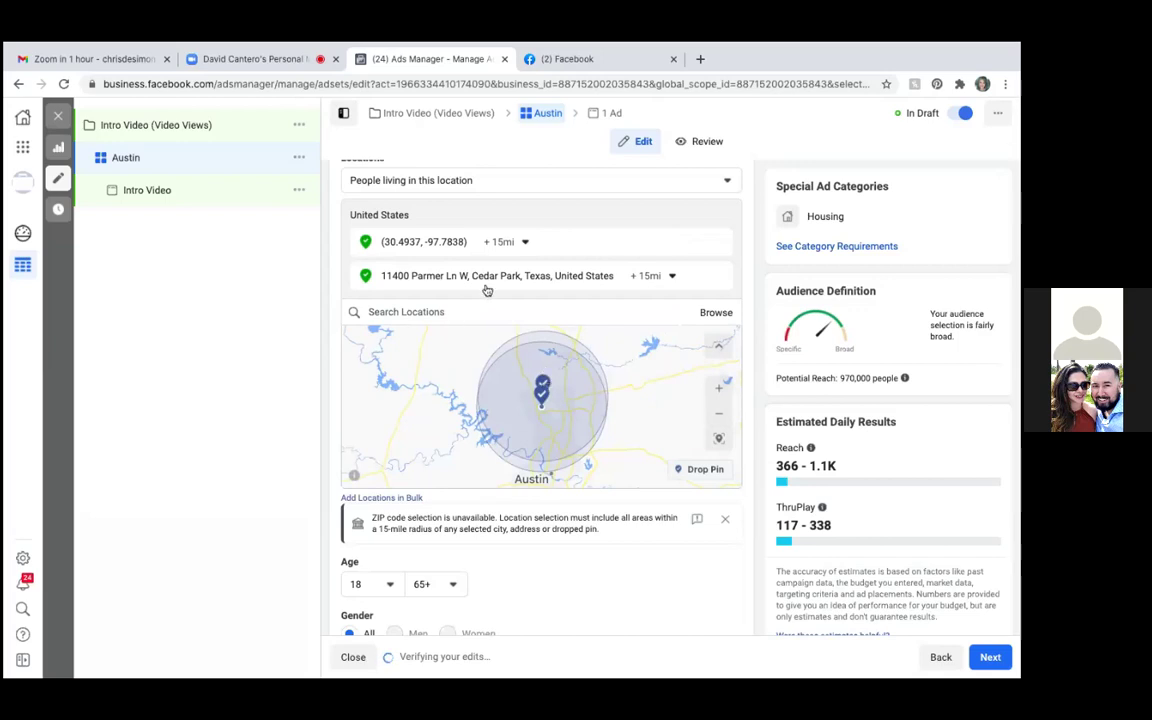
mouse_move(721, 276)
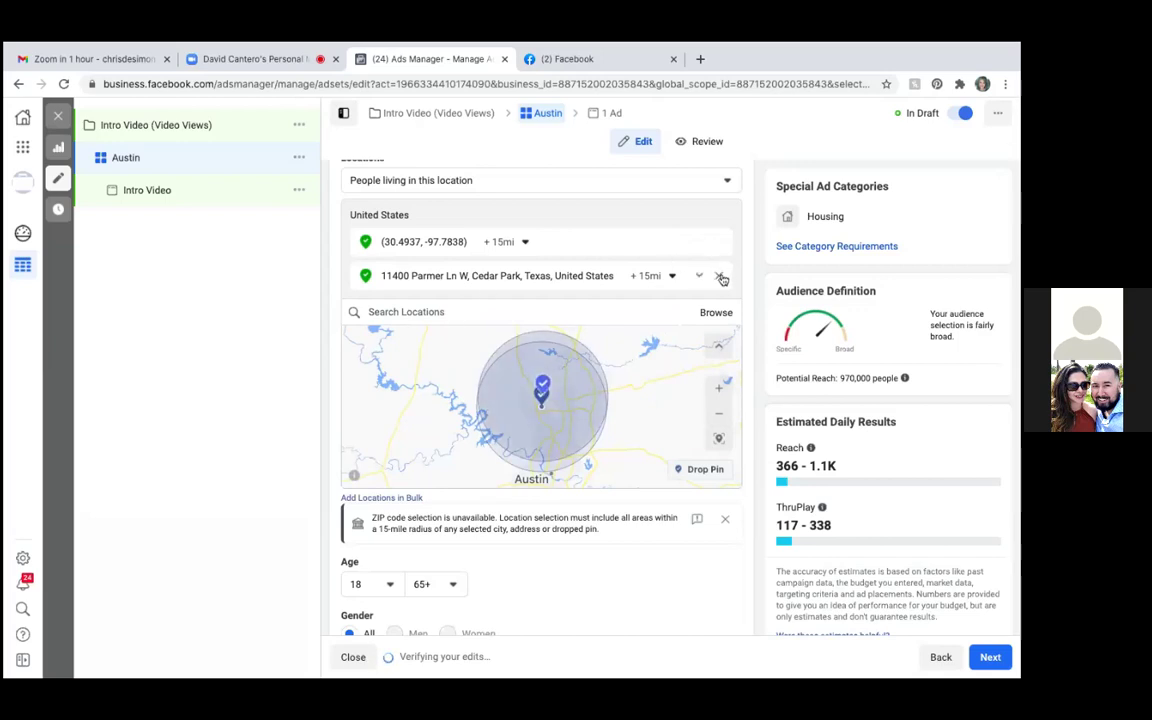
click(721, 277)
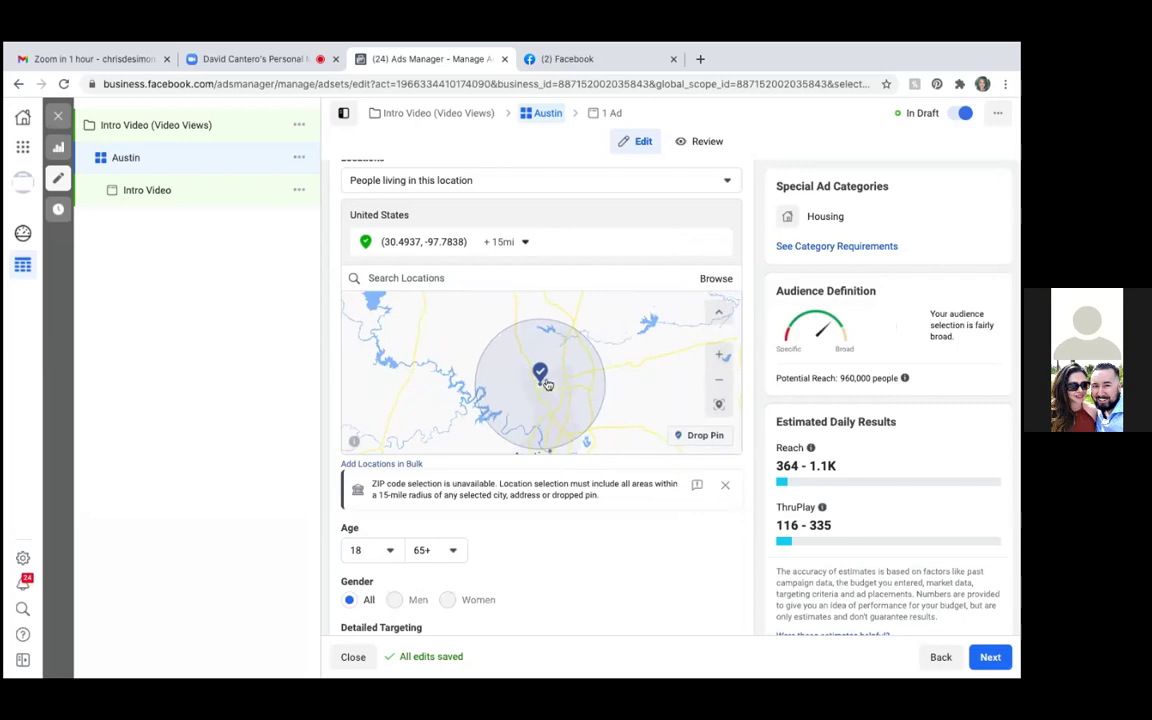
Drop a new pin just west at 30.4937, -97.8854 and remove the earlier pin
click(695, 436)
click(513, 376)
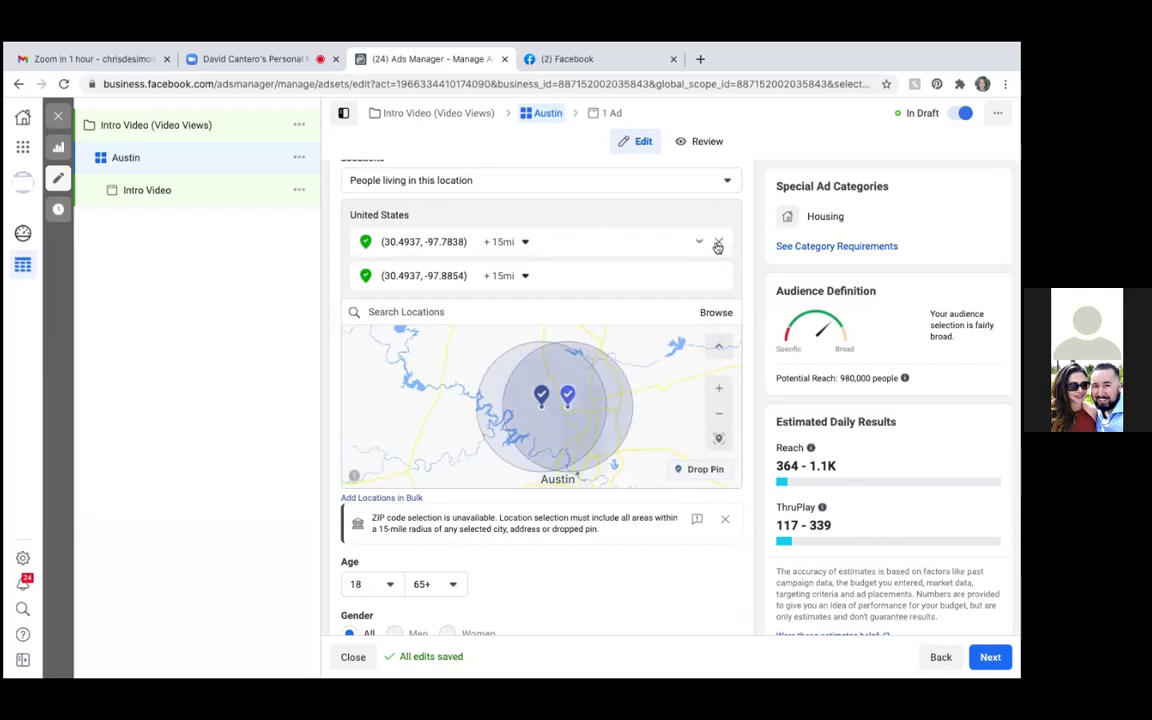
click(717, 245)
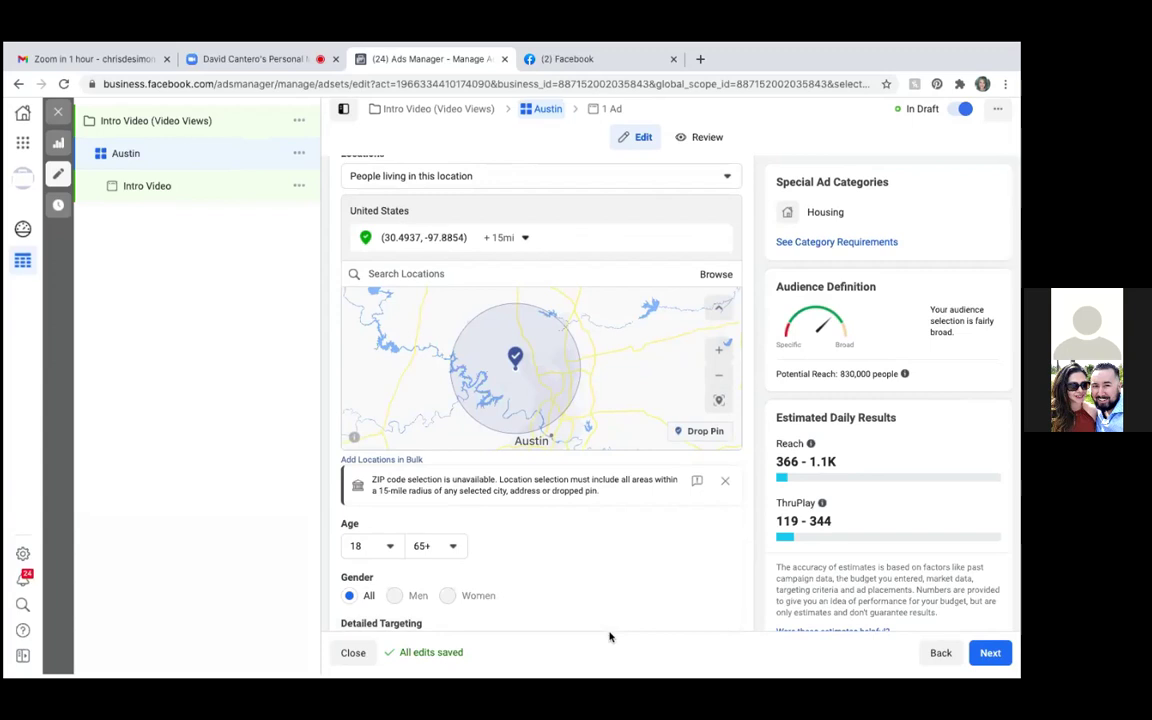
Expand Show More Options in the audience section to reveal Connections set to All people
scroll(556, 563, down, 3)
scroll(556, 563, down, 3)
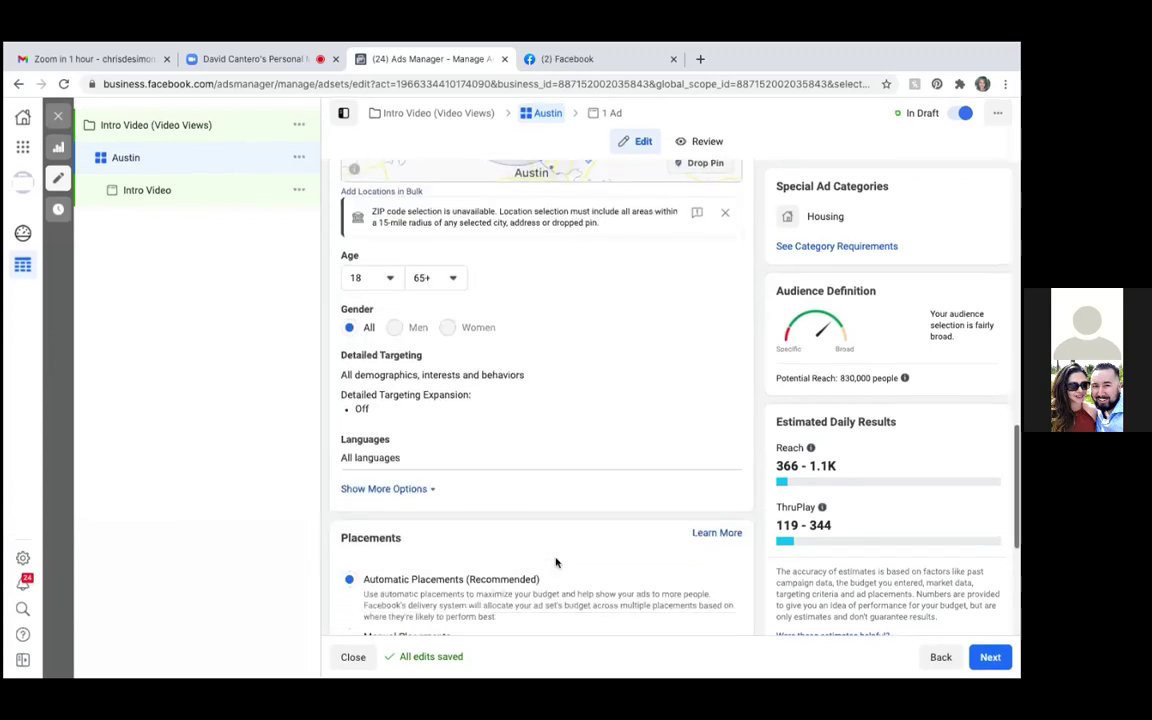
scroll(556, 563, down, 2)
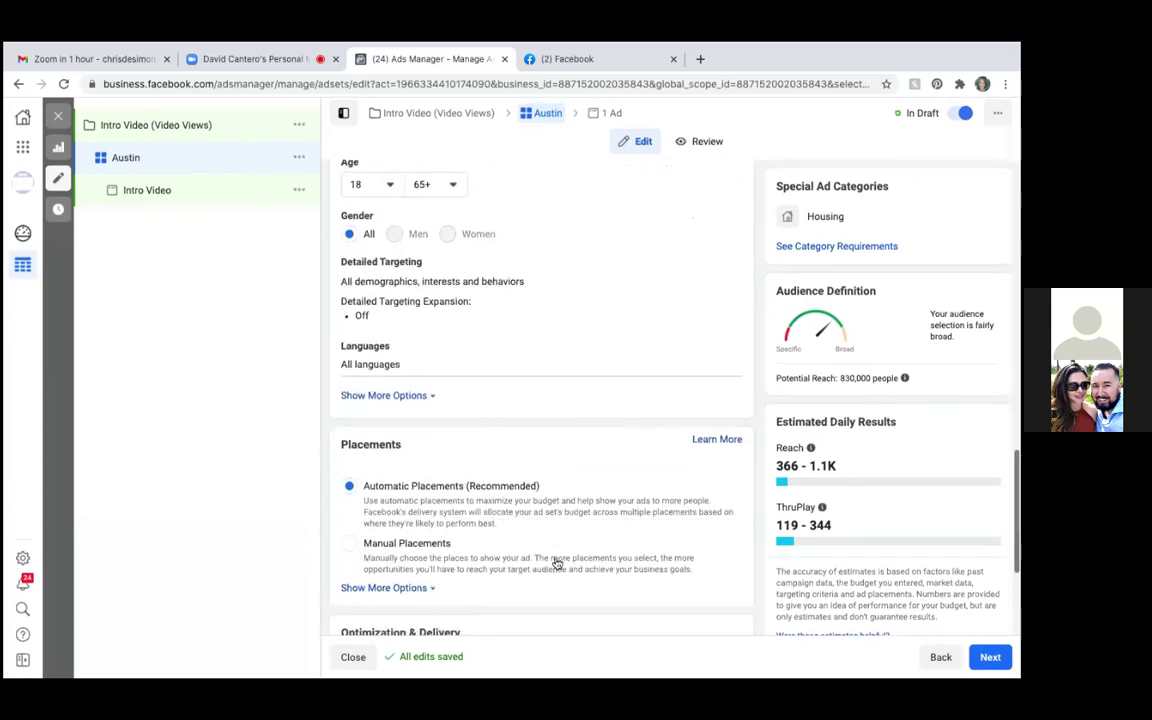
scroll(556, 563, down, 2)
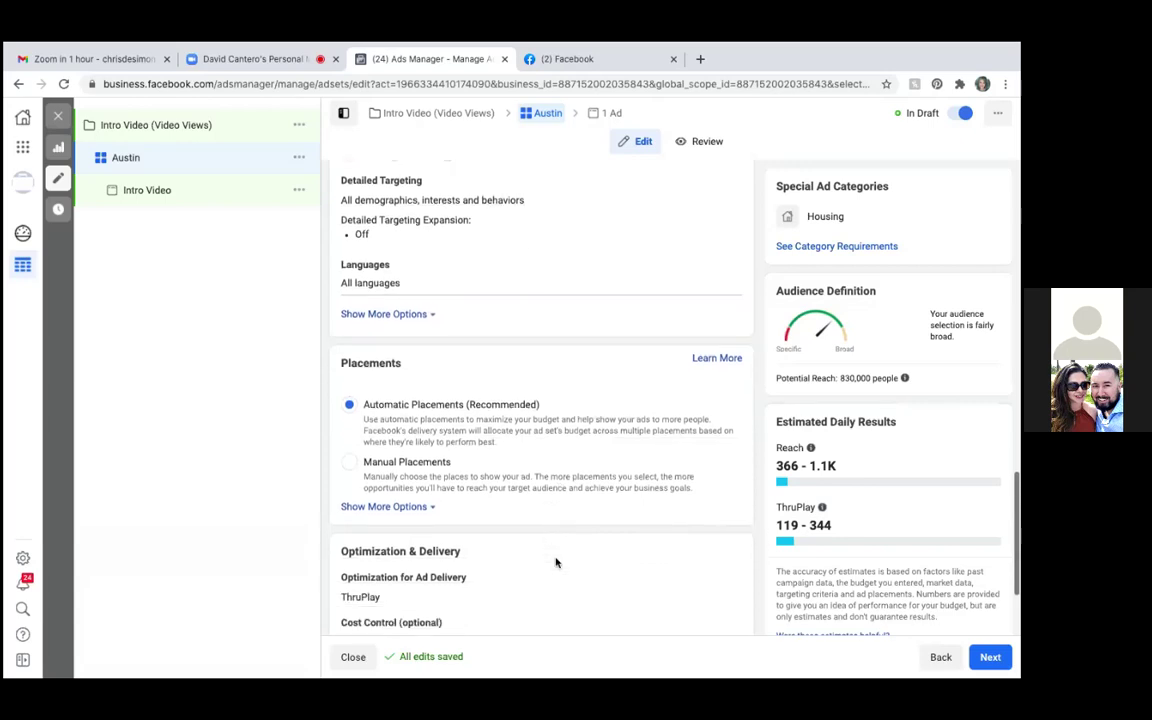
scroll(556, 563, up, 4)
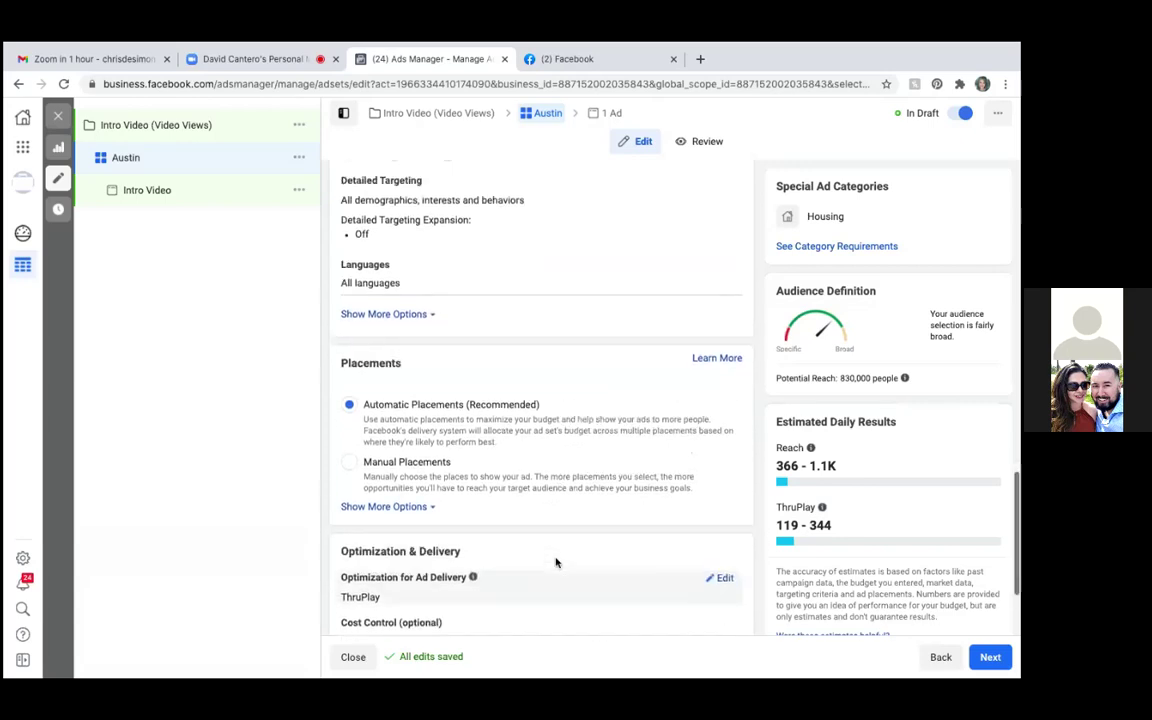
click(391, 476)
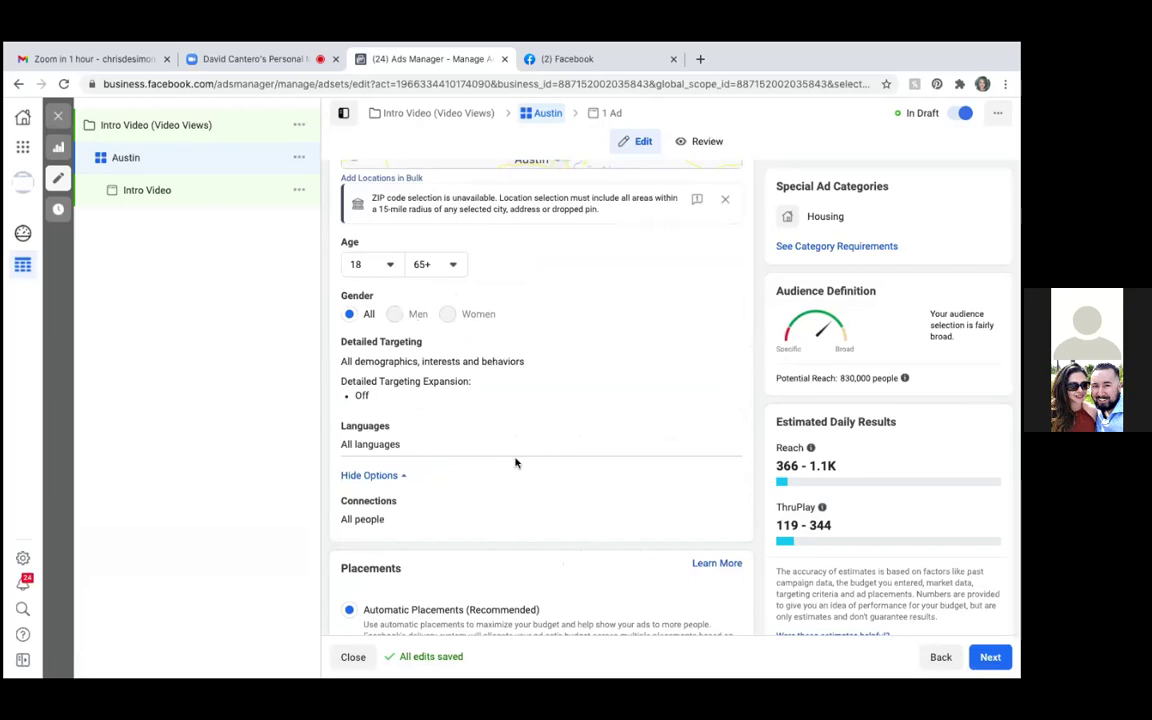
scroll(516, 463, down, 5)
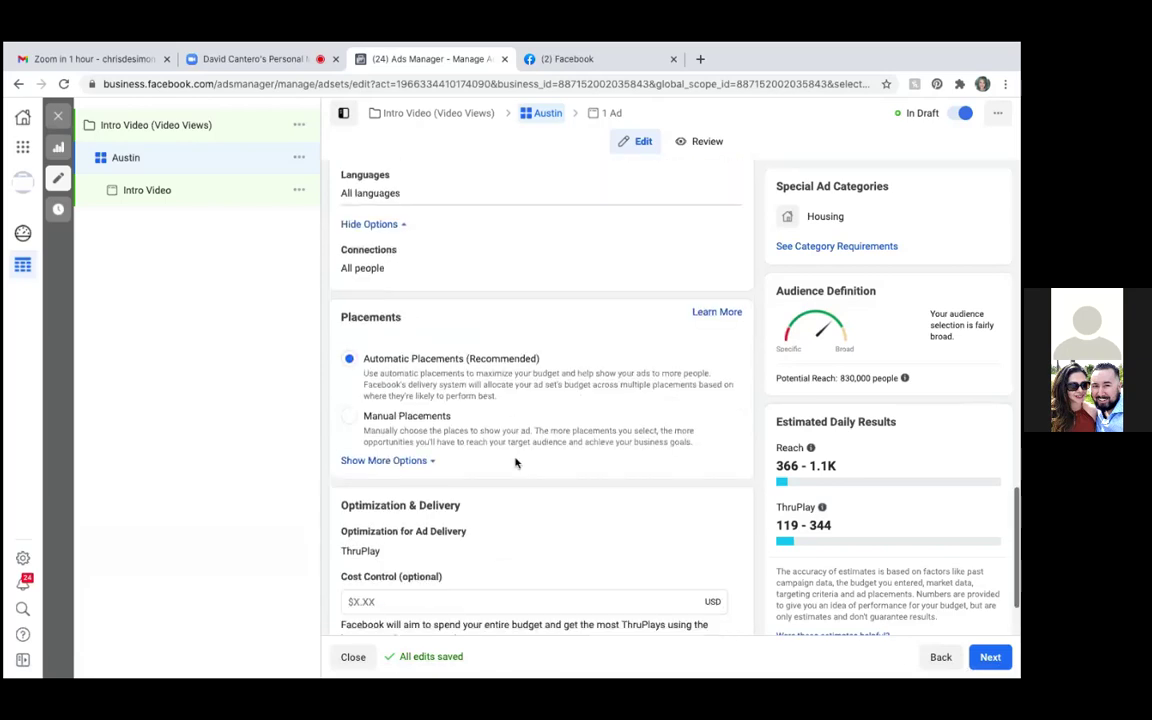
scroll(516, 463, down, 2)
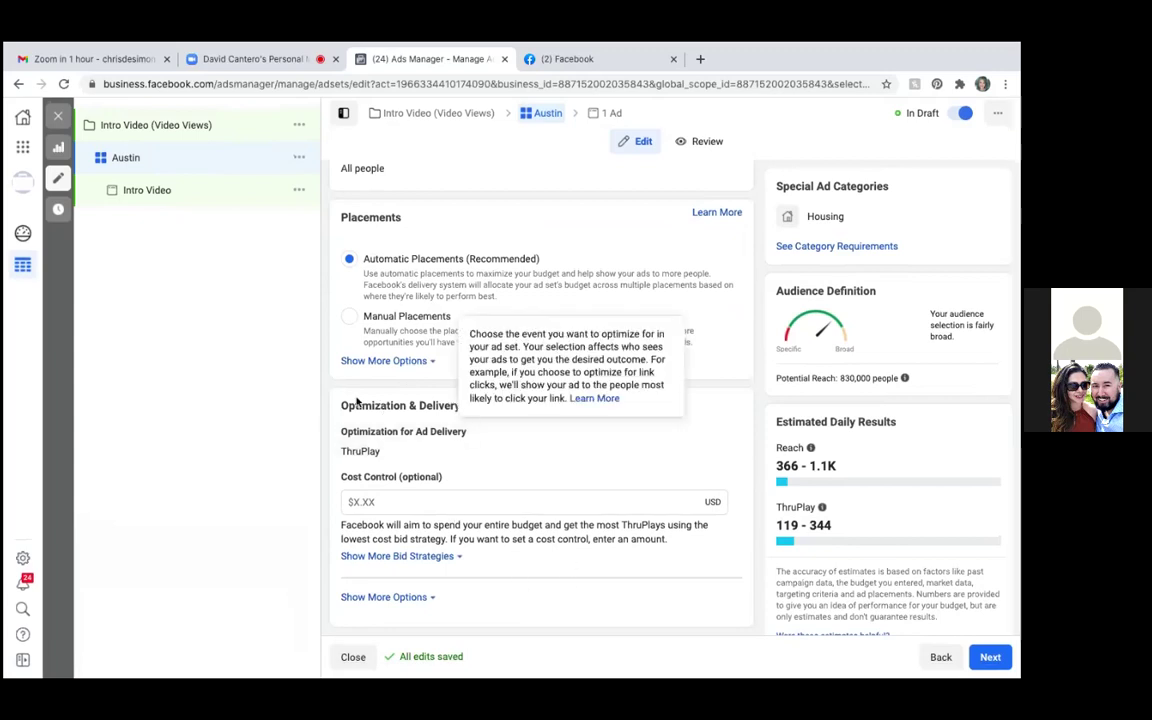
Choose Manual Placements instead of automatic placements in the Placements section
click(350, 319)
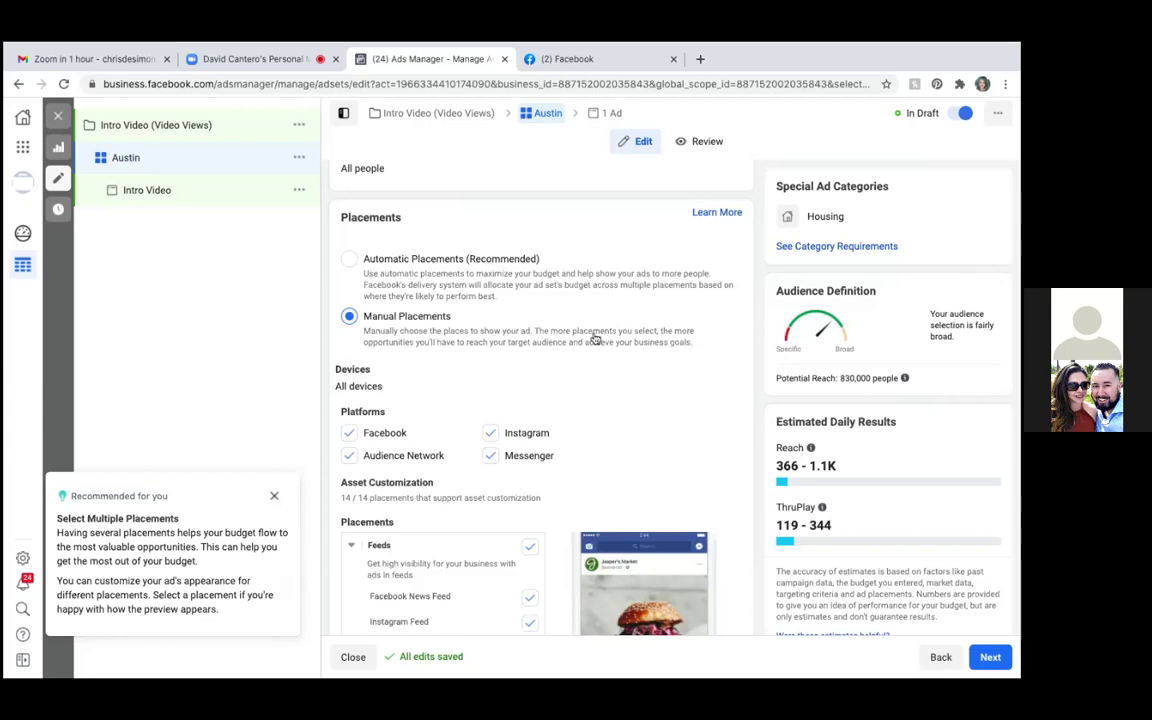
scroll(686, 331, up, 5)
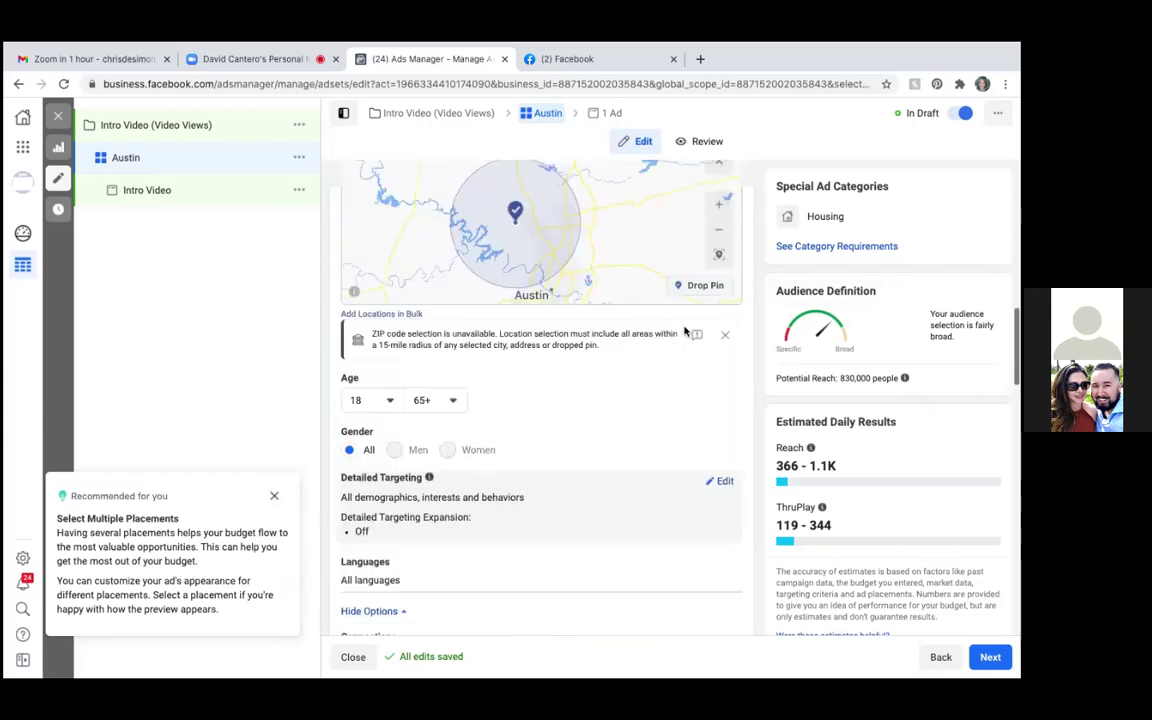
scroll(686, 331, up, 4)
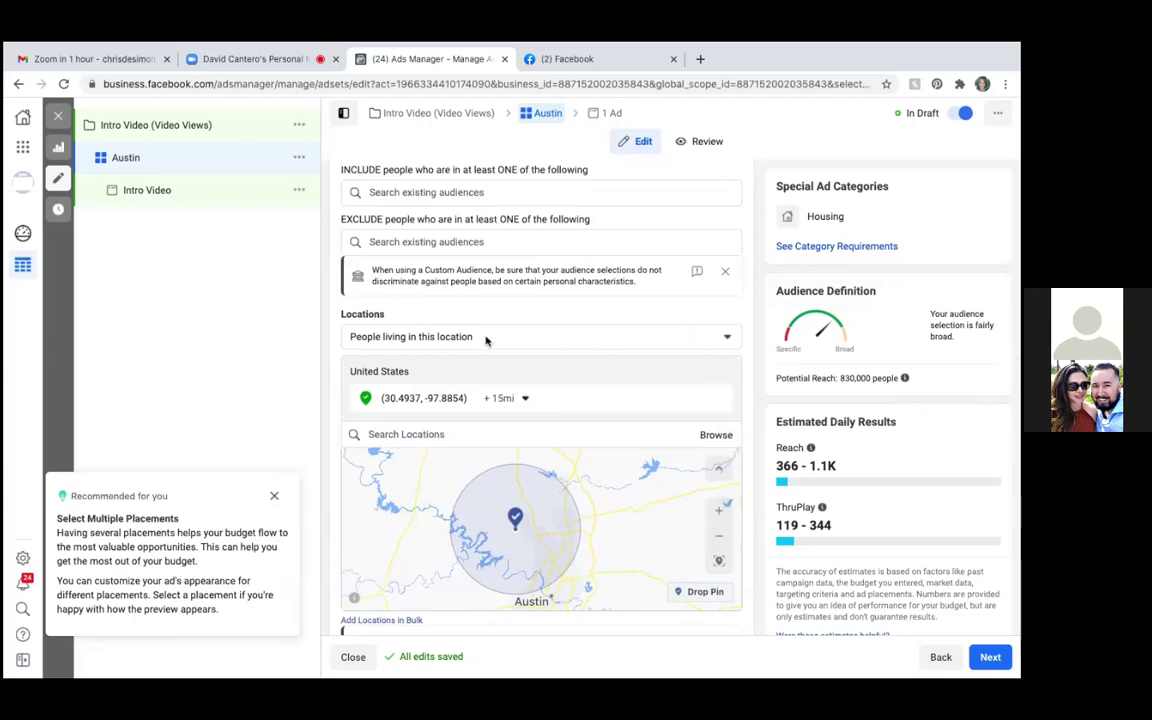
Remove the current location and review the location-type options without changing them
scroll(487, 306, up, 3)
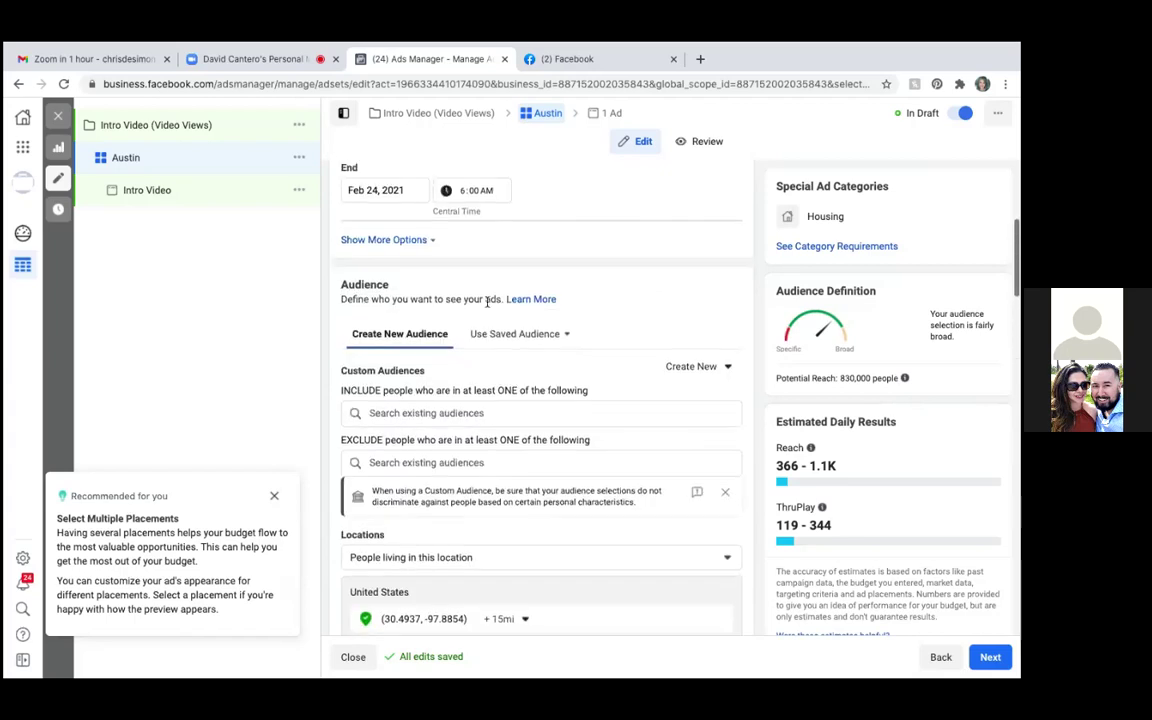
scroll(487, 300, down, 4)
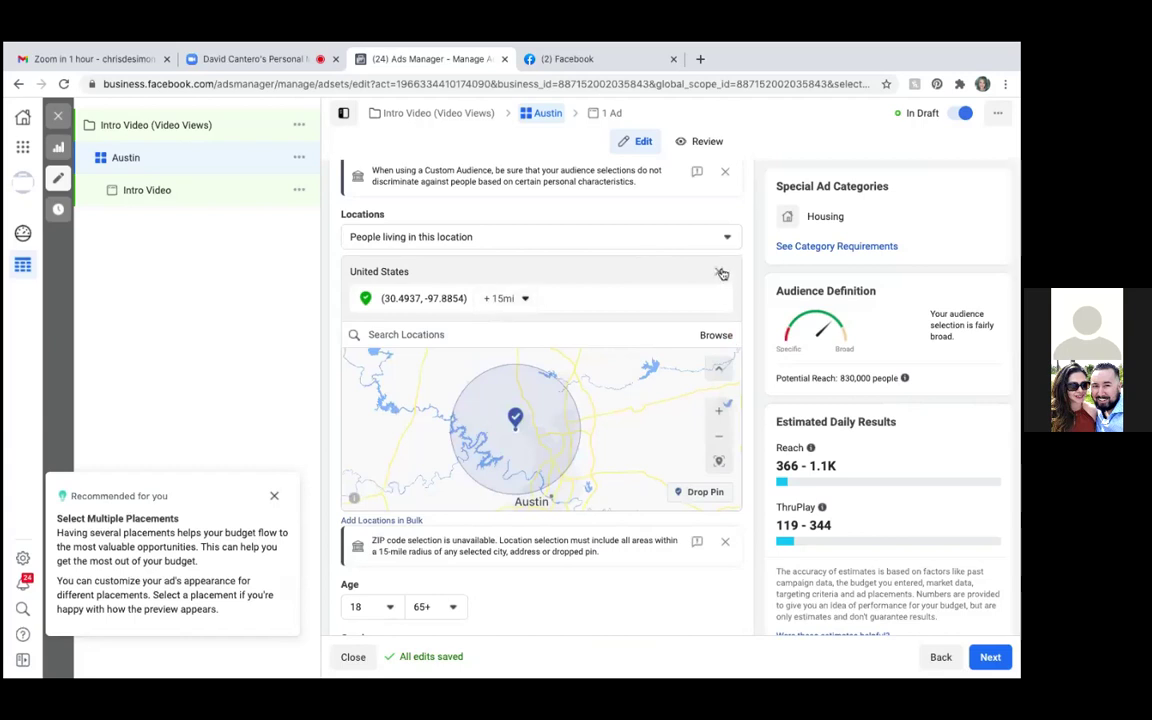
click(721, 273)
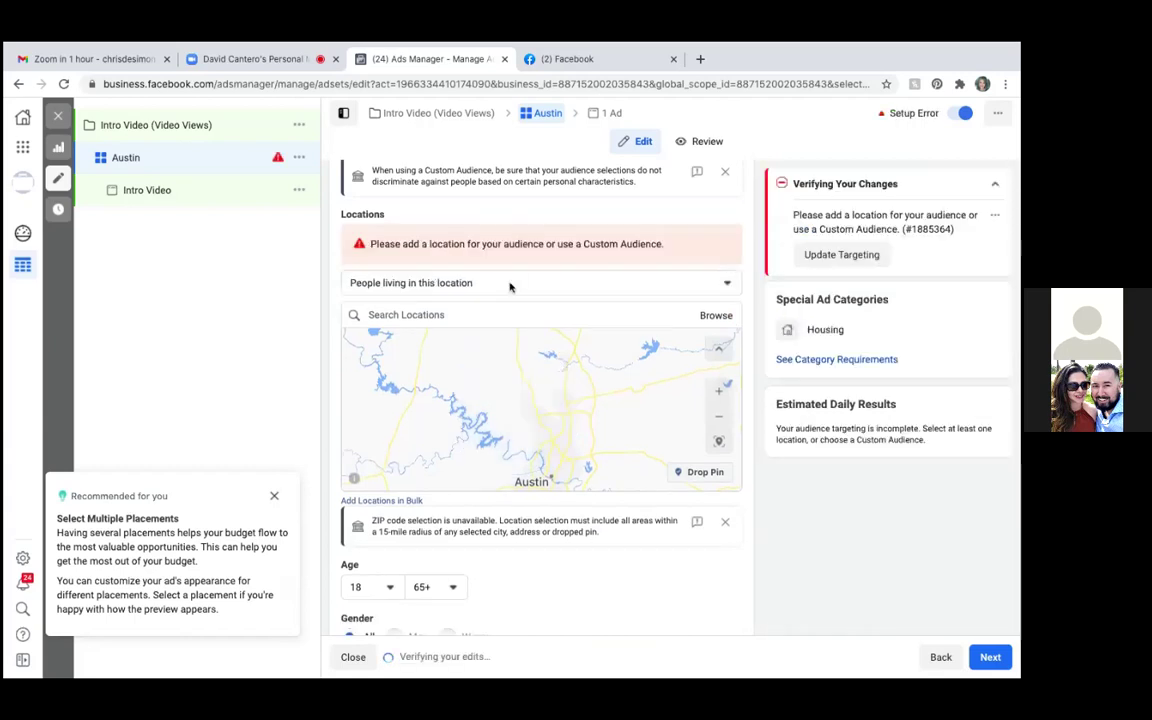
click(468, 284)
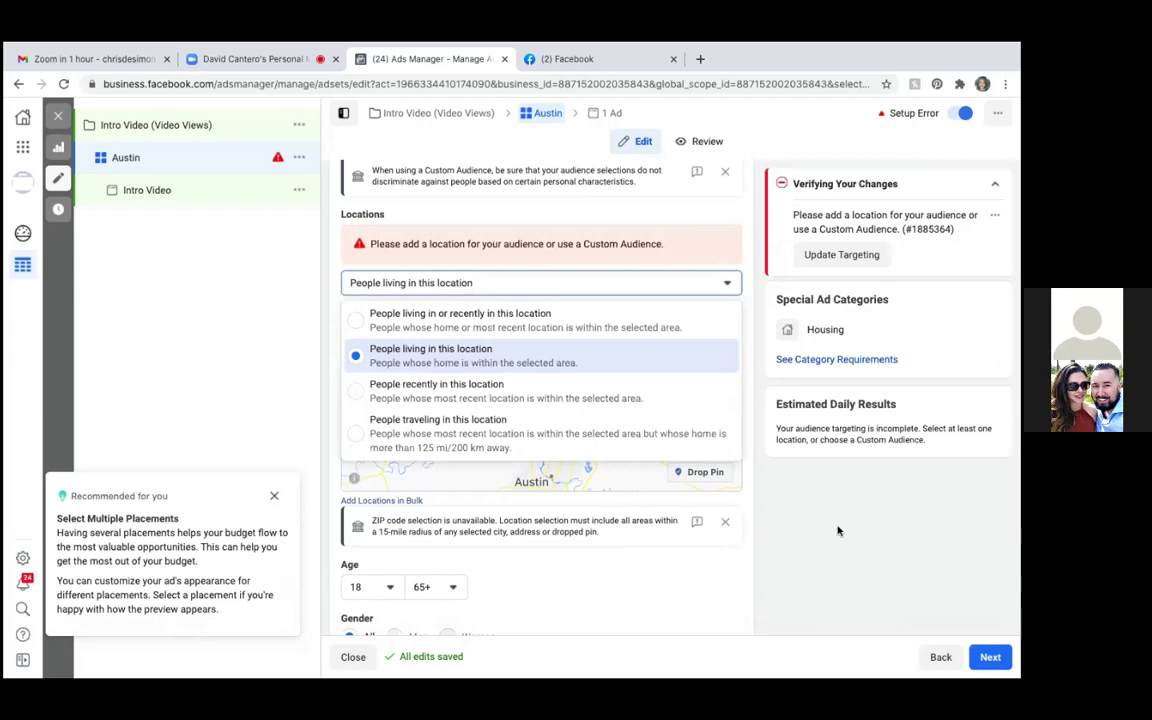
scroll(492, 225, up, 2)
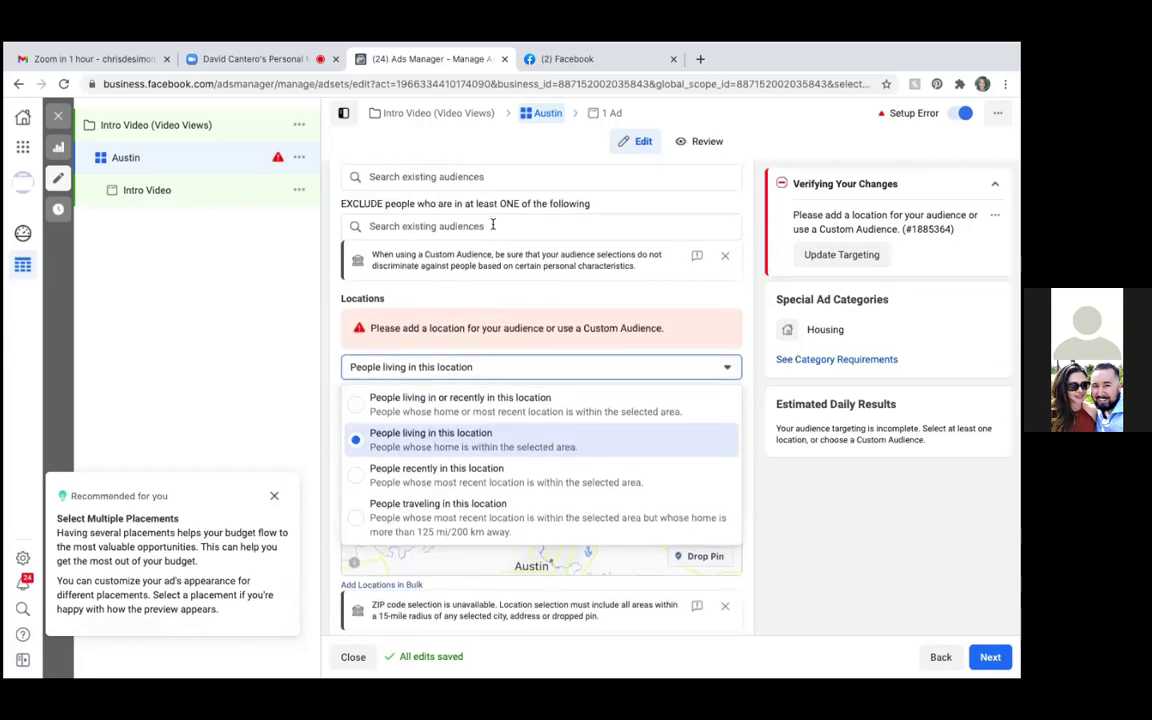
scroll(492, 227, down, 2)
scroll(492, 229, up, 1)
scroll(492, 229, down, 4)
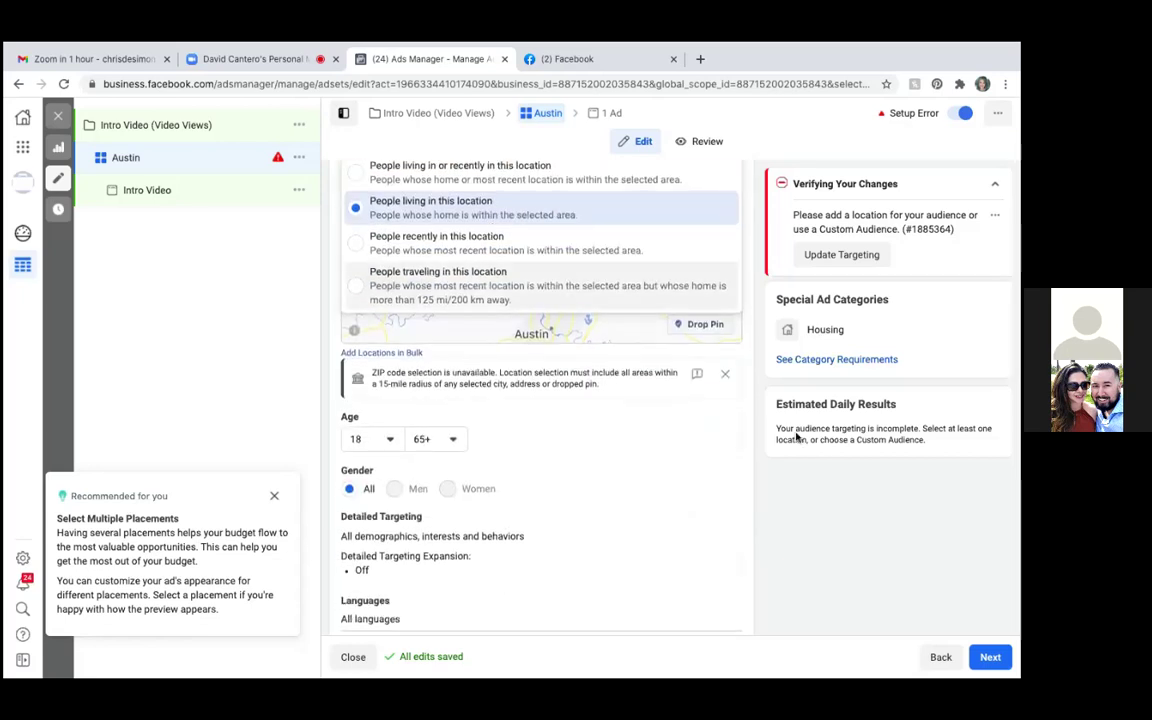
click(740, 537)
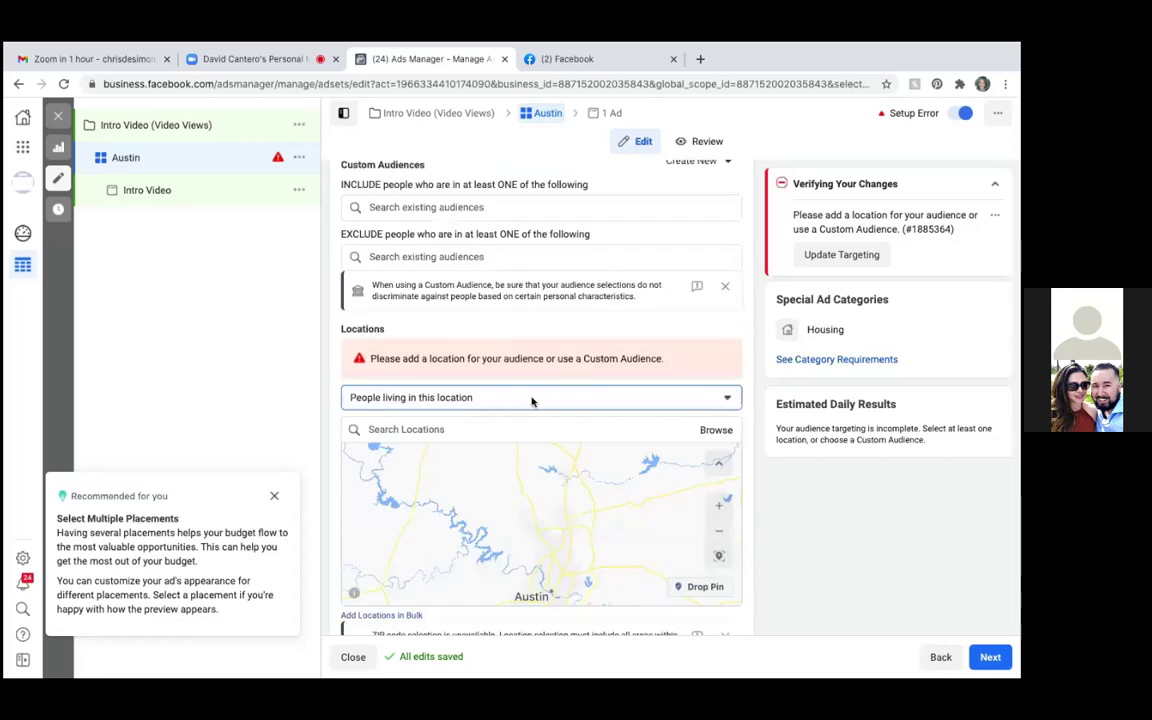
Begin placing a new location pin on the map with Drop Pin
scroll(532, 400, down, 1)
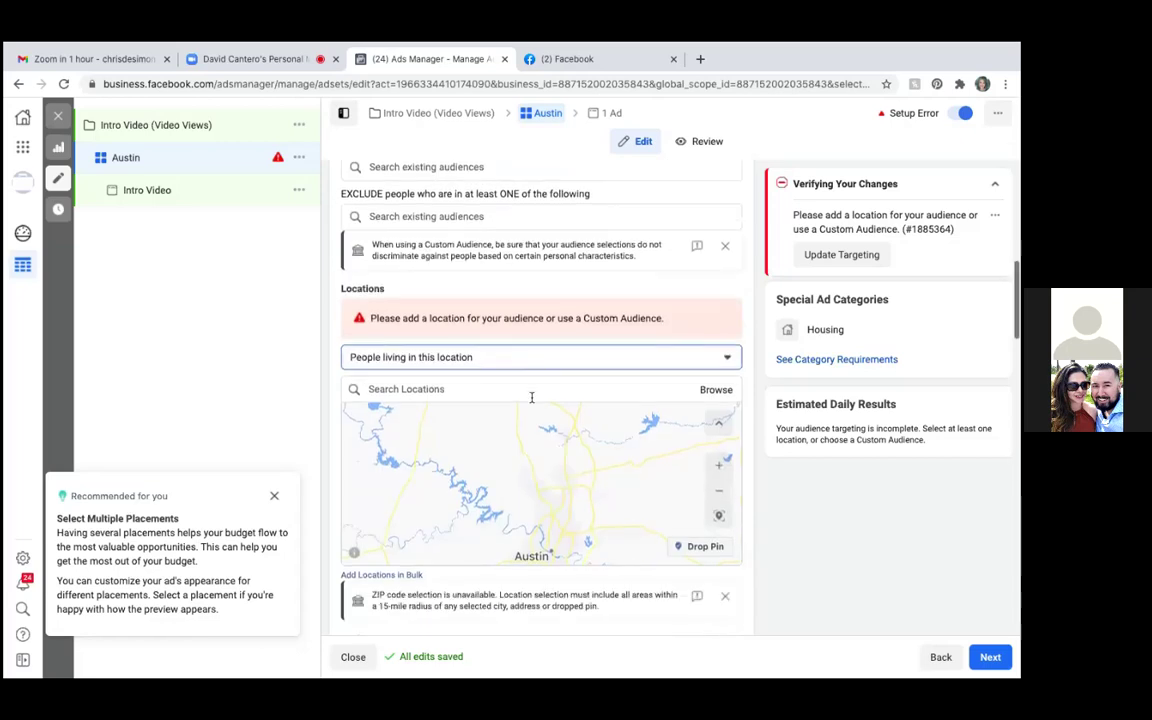
scroll(532, 397, down, 1)
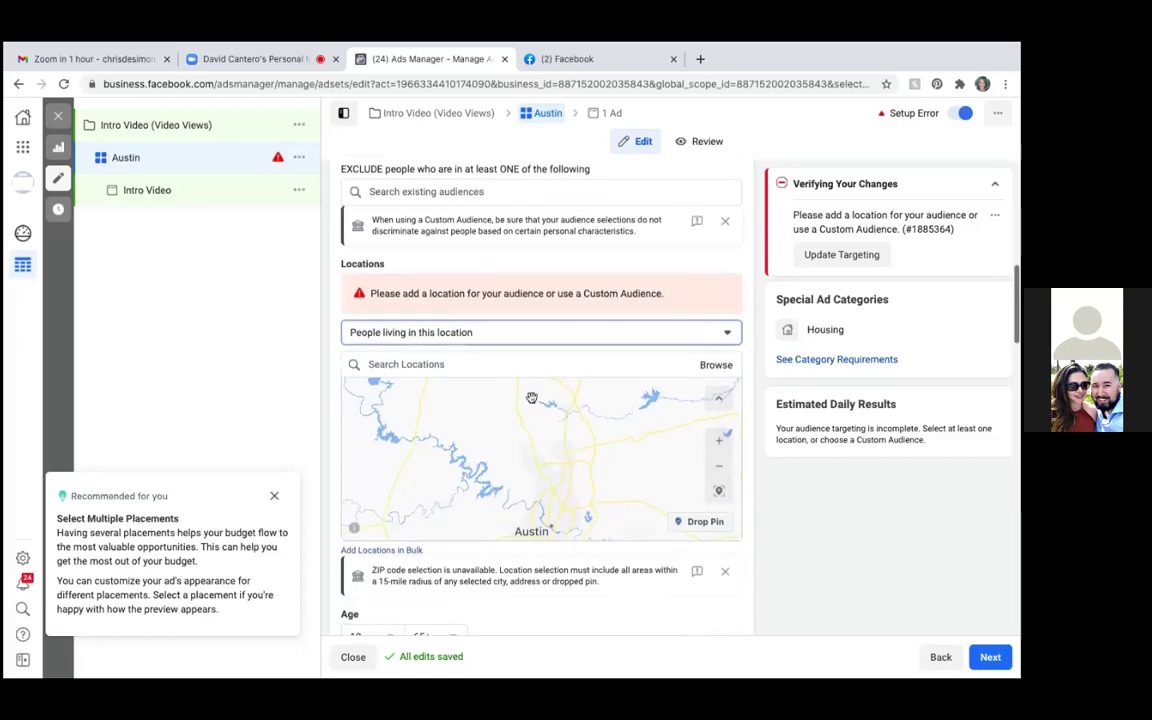
scroll(532, 397, down, 3)
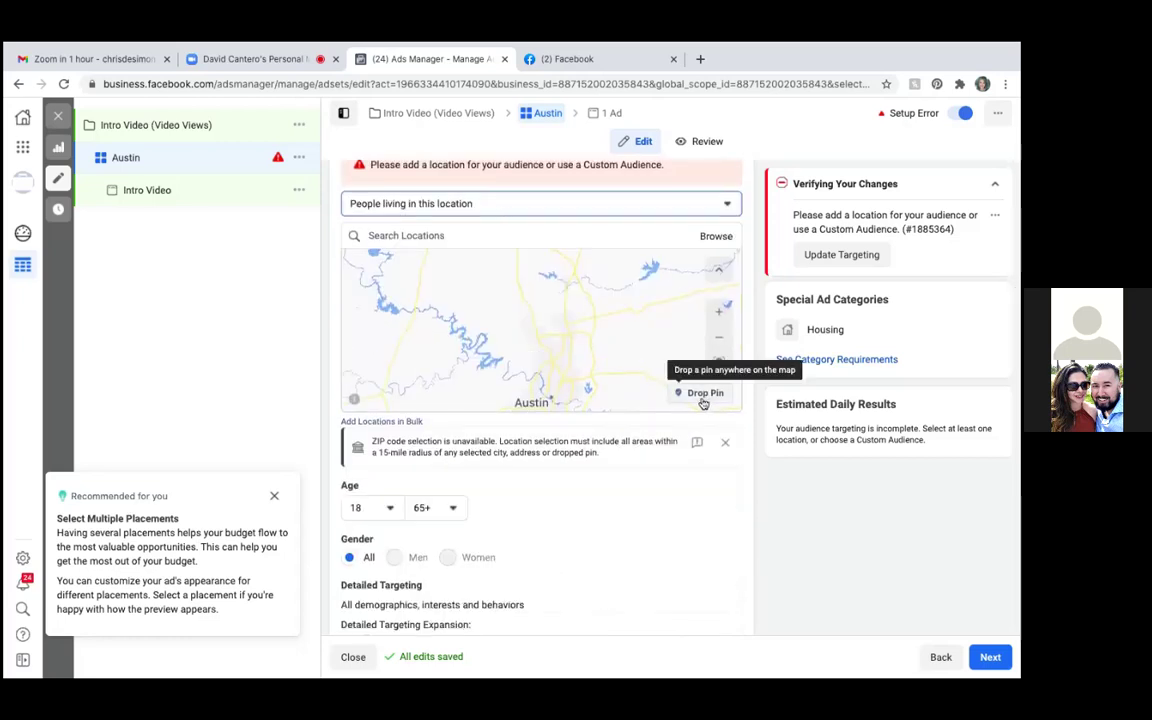
click(702, 396)
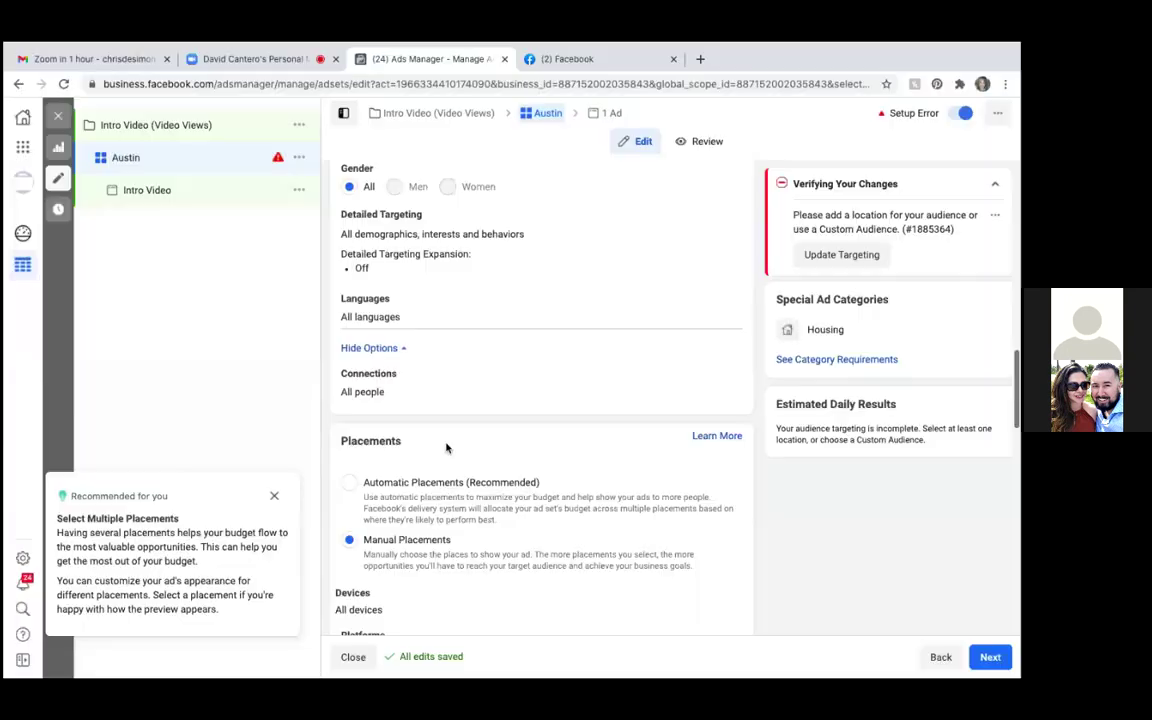
scroll(447, 448, up, 1)
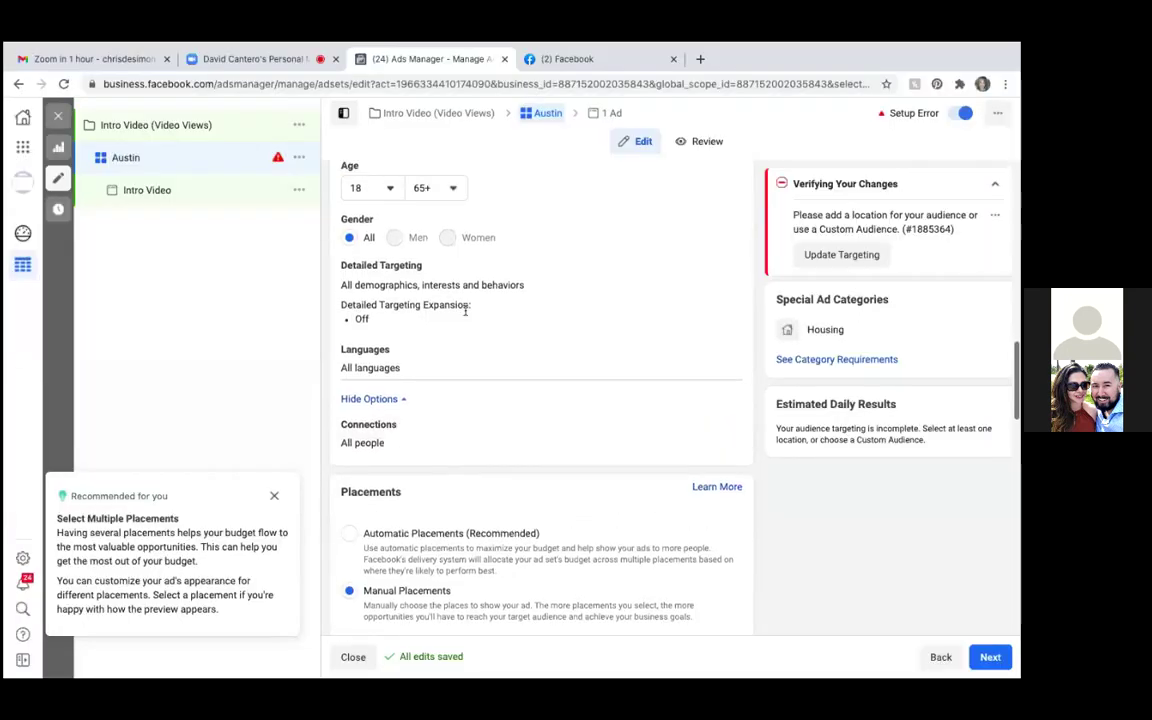
scroll(466, 415, down, 1)
scroll(466, 415, down, 3)
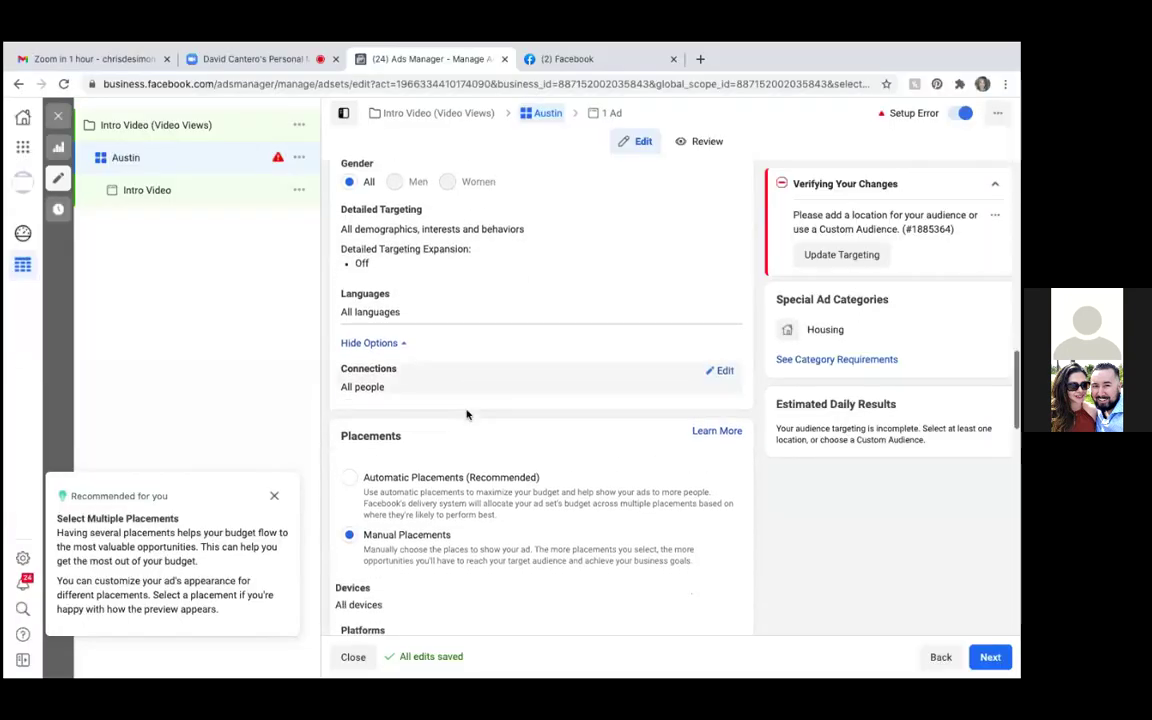
scroll(466, 415, up, 4)
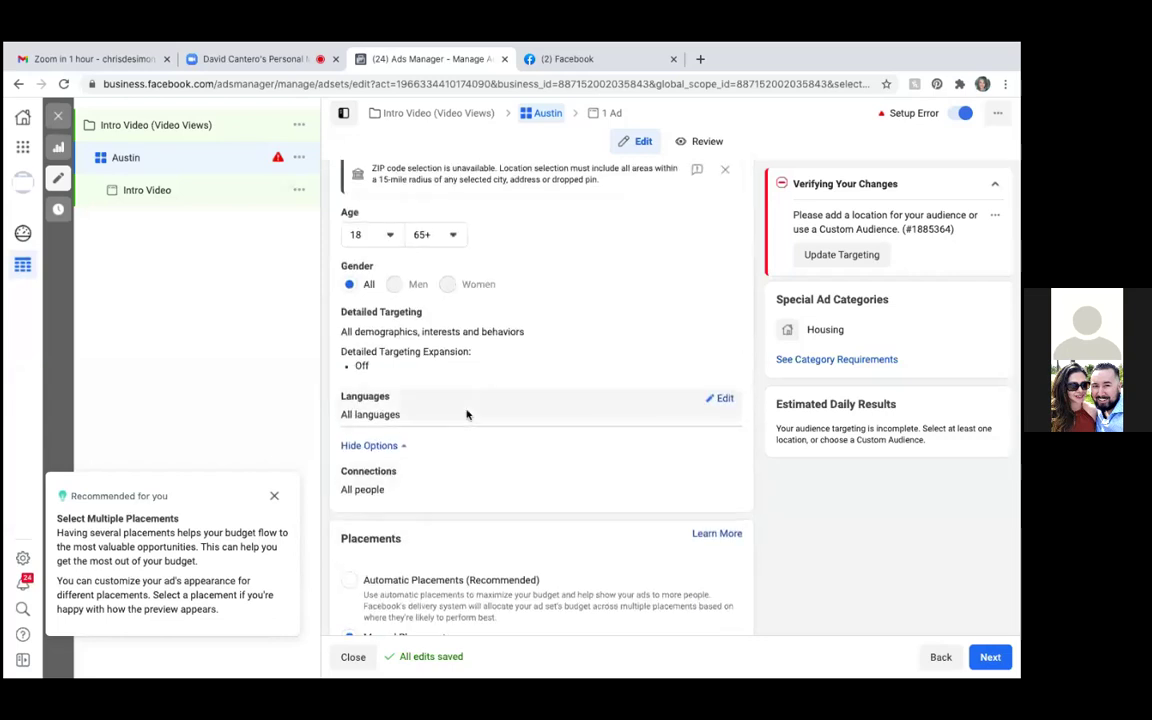
scroll(466, 415, up, 1)
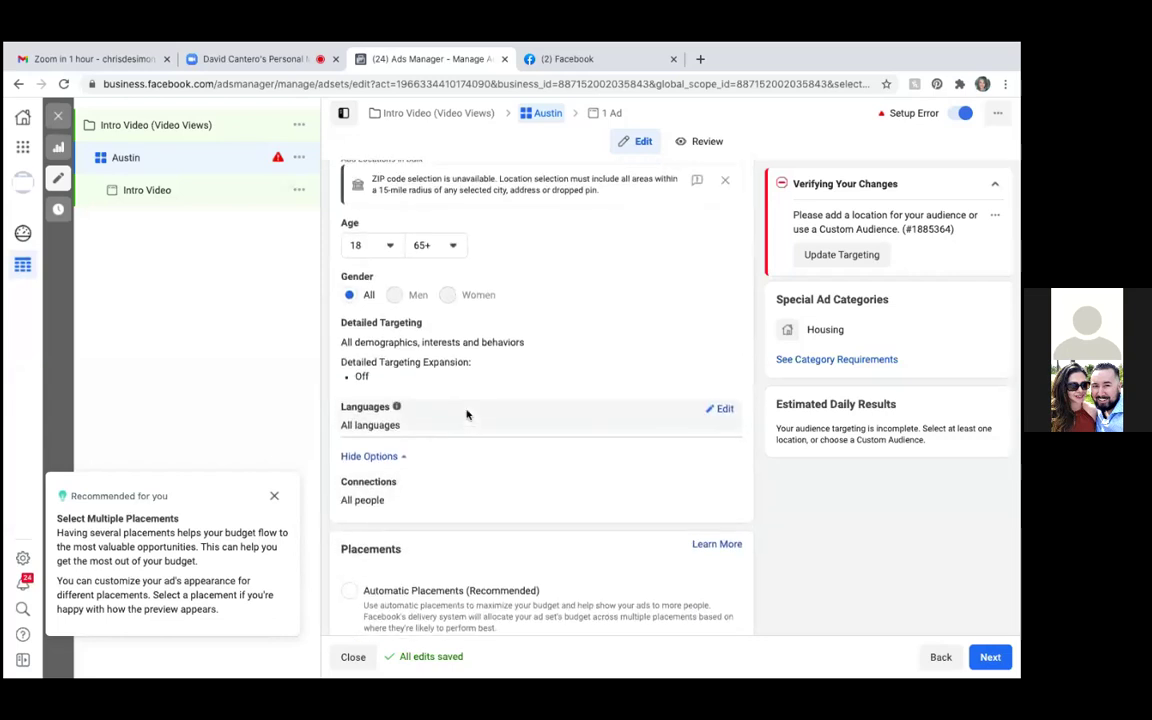
Set the Austin ad set's audience language targeting to English (All)
click(724, 411)
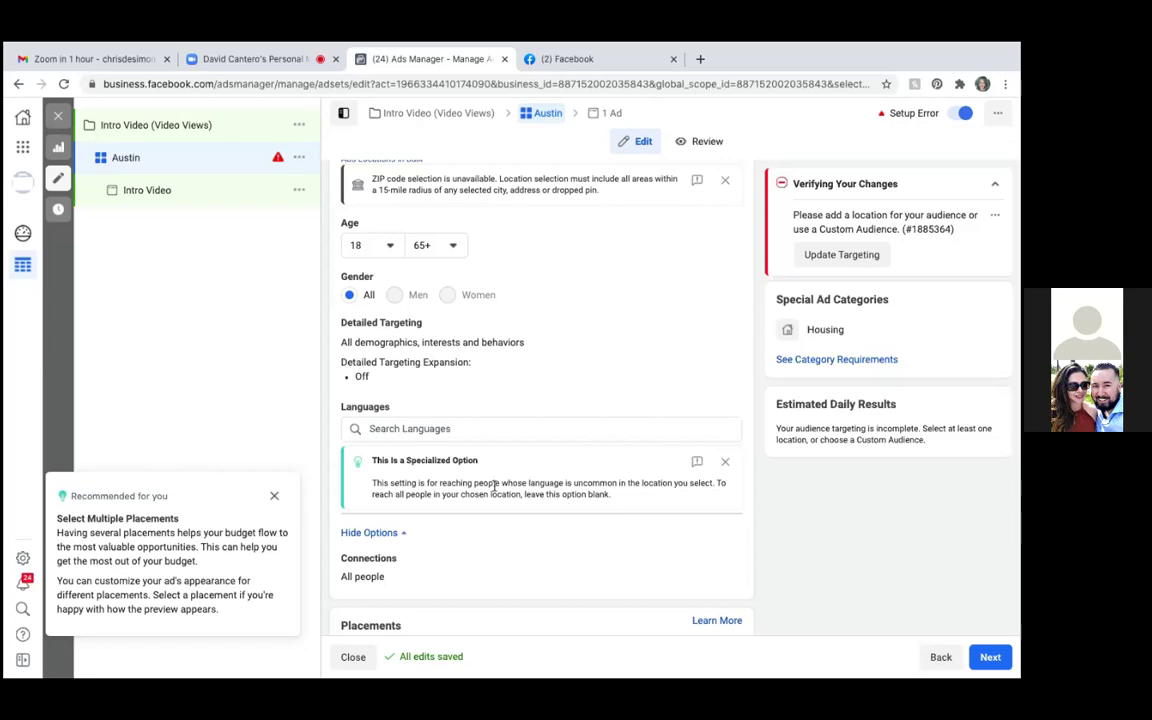
click(432, 429)
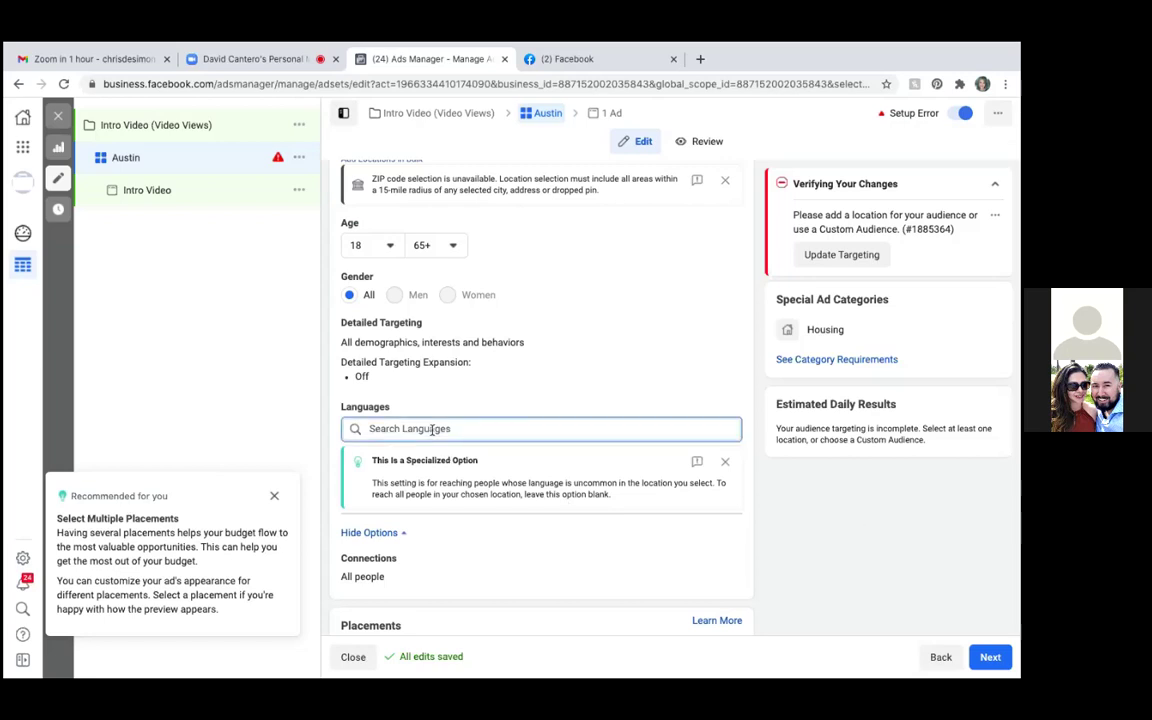
text(English)
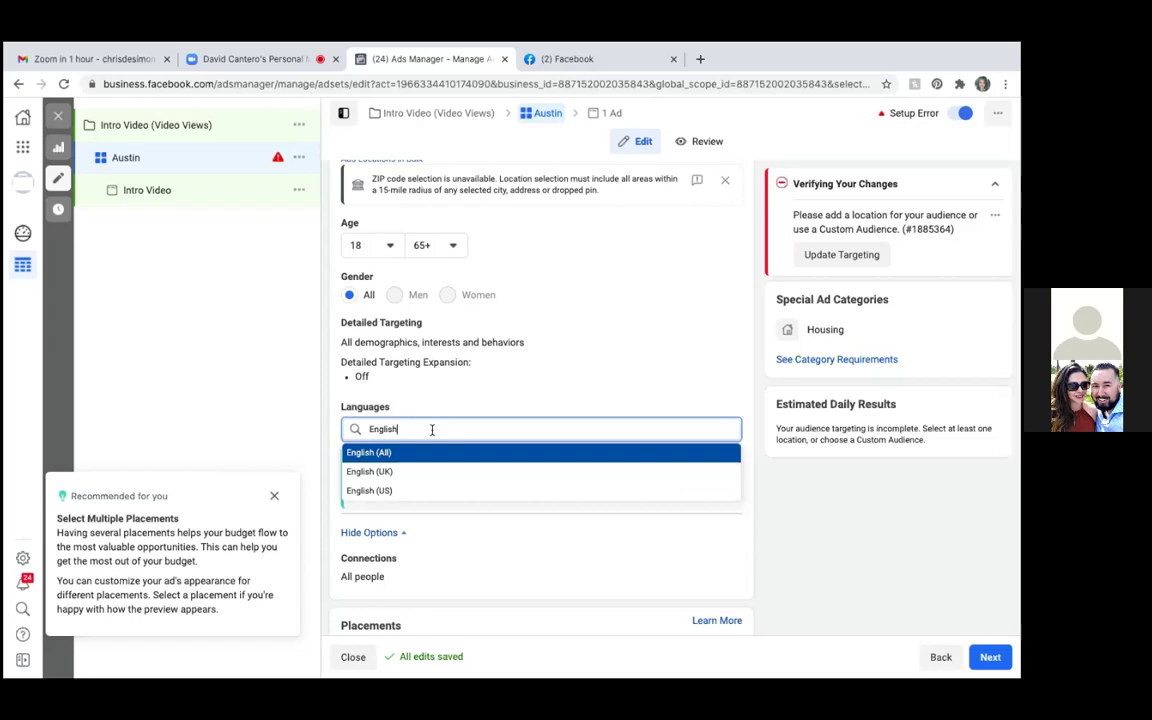
click(776, 547)
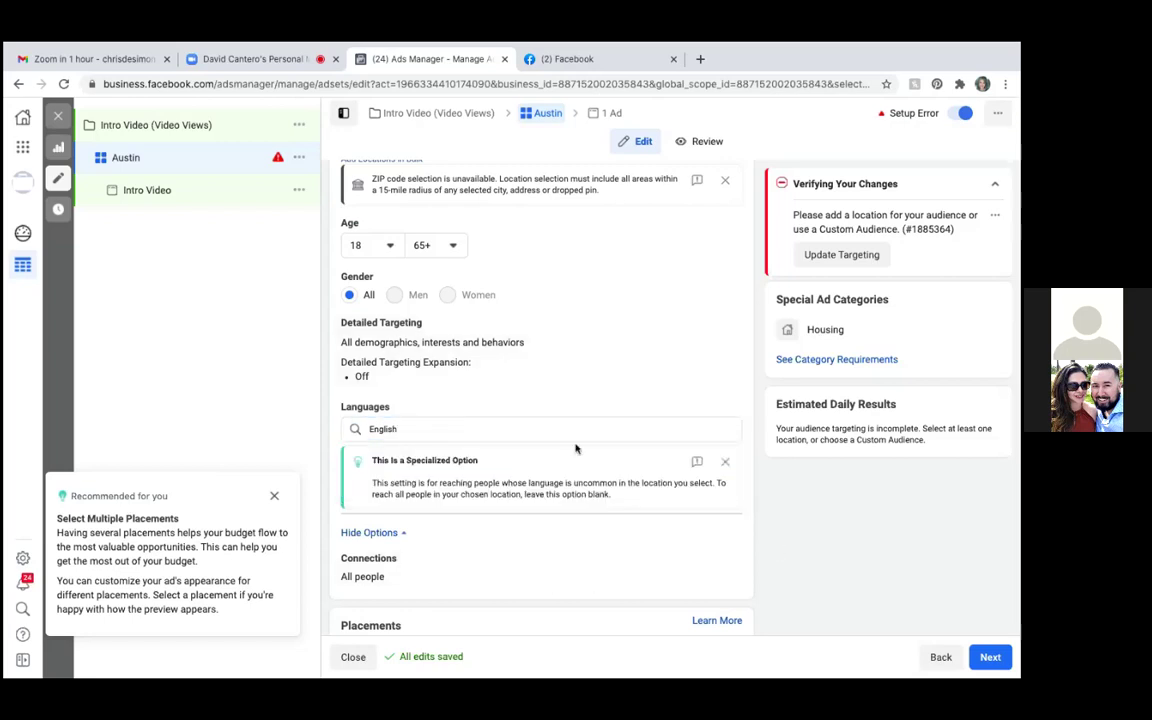
scroll(547, 544, down, 1)
scroll(547, 544, up, 1)
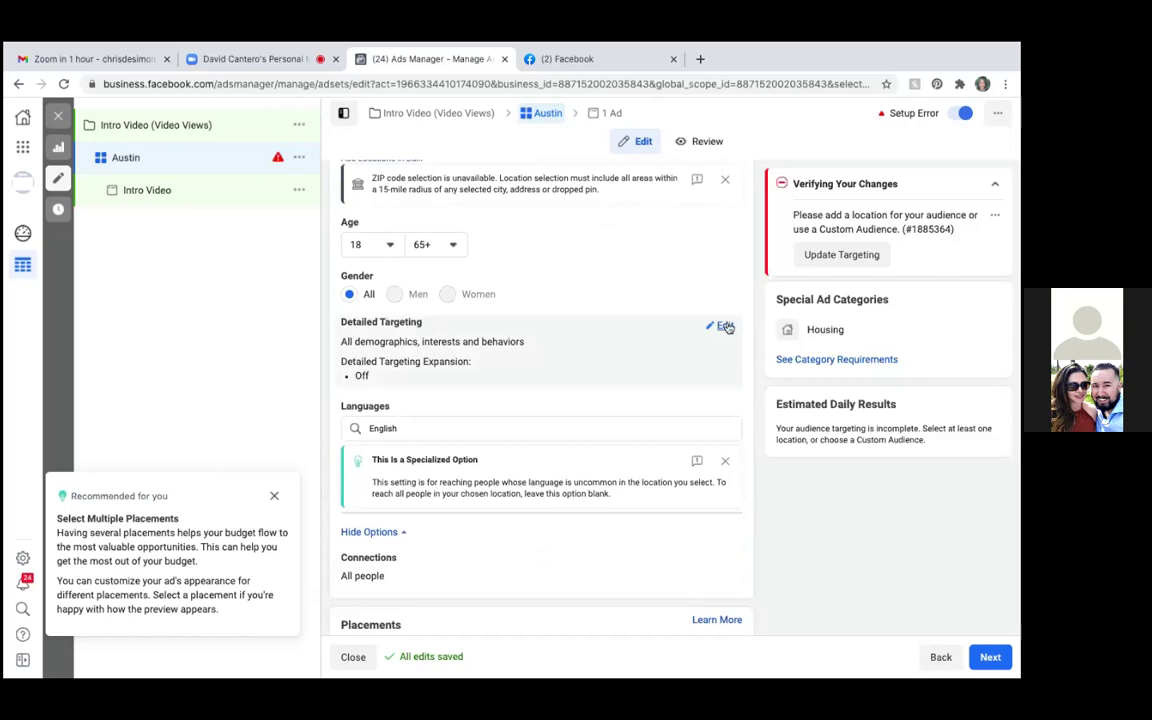
Put Detailed Targeting into edit mode and scroll down to the Placements platform list
click(724, 327)
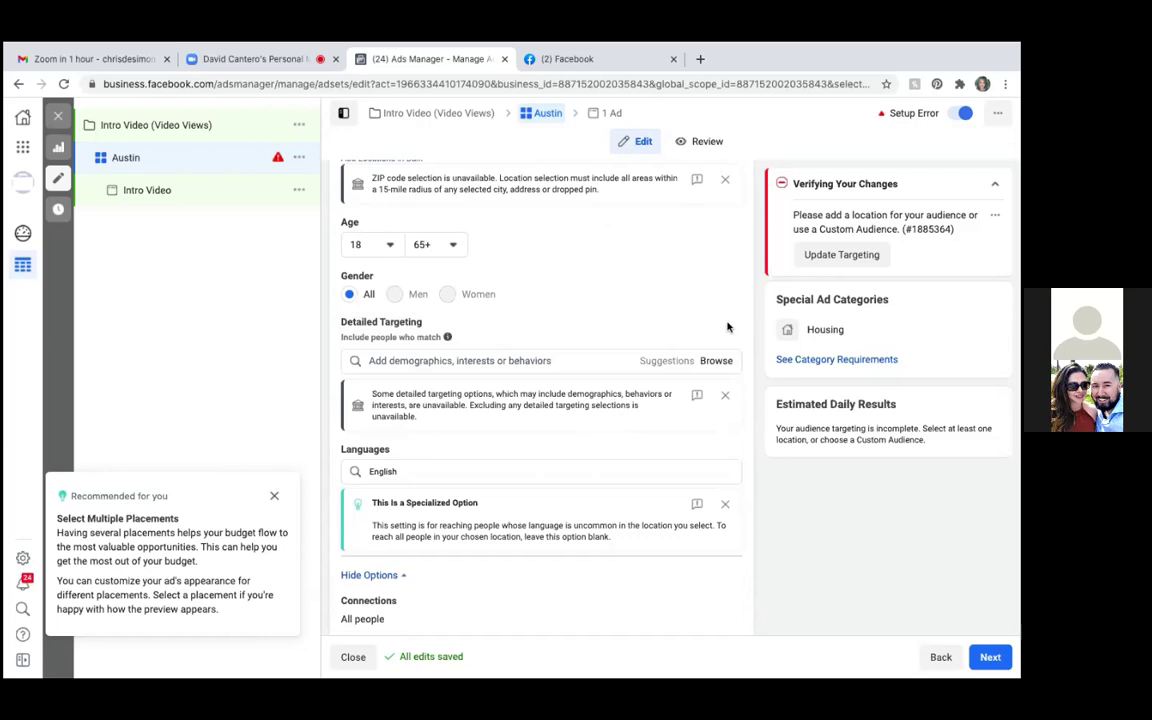
scroll(727, 327, down, 5)
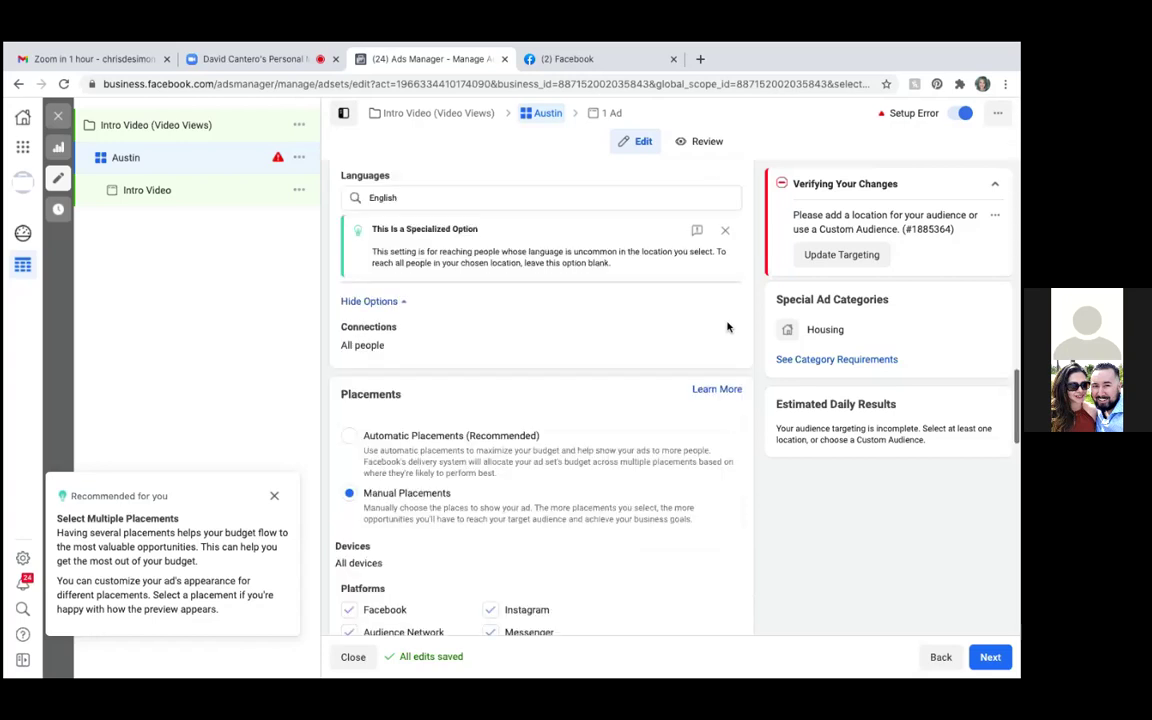
scroll(728, 327, down, 4)
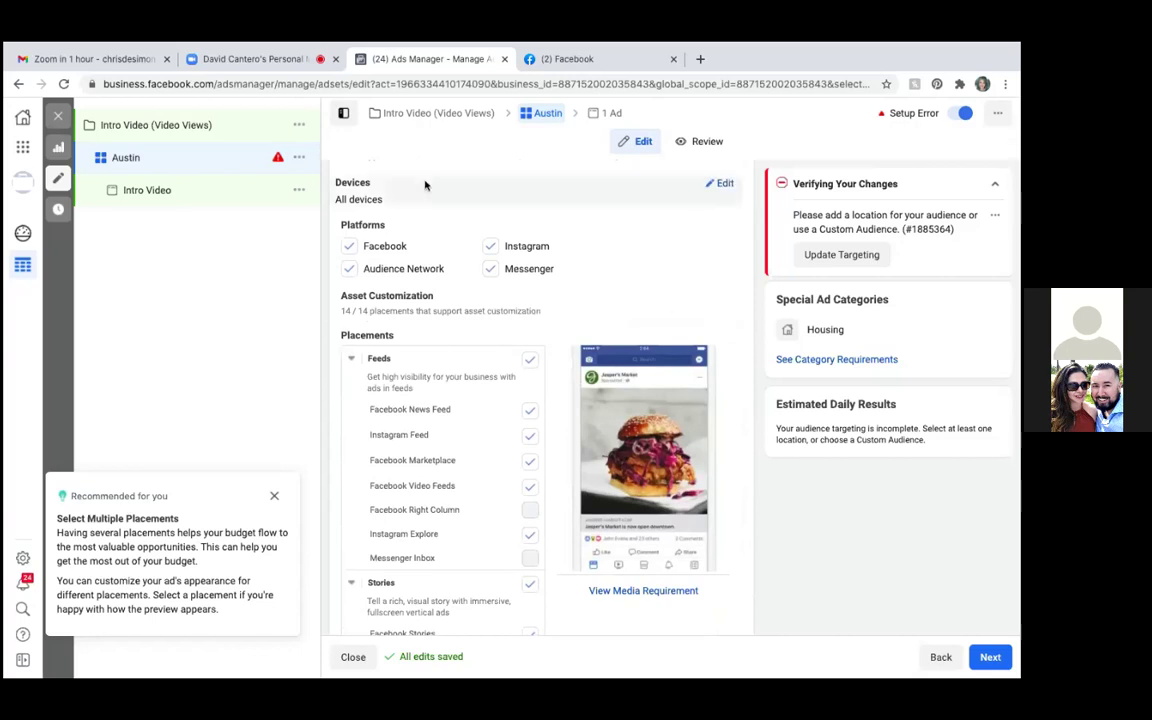
Uncheck the Instagram and Audience Network platforms in manual placements
click(491, 248)
click(348, 269)
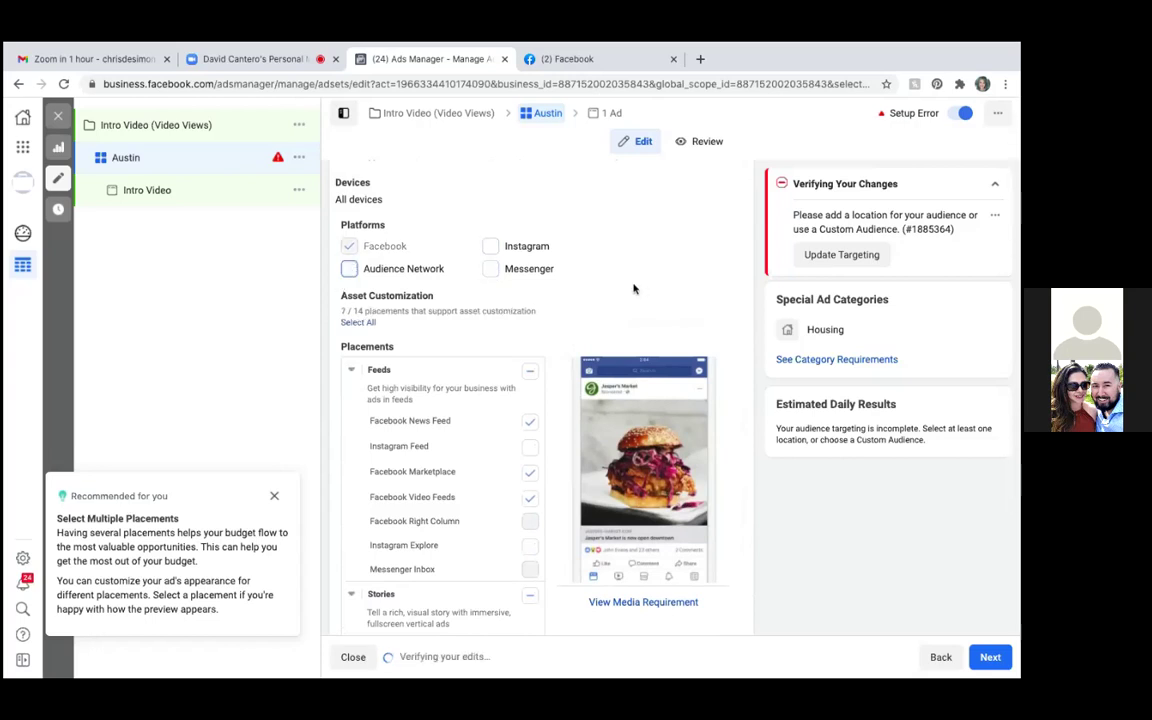
scroll(633, 289, down, 1)
scroll(634, 289, down, 1)
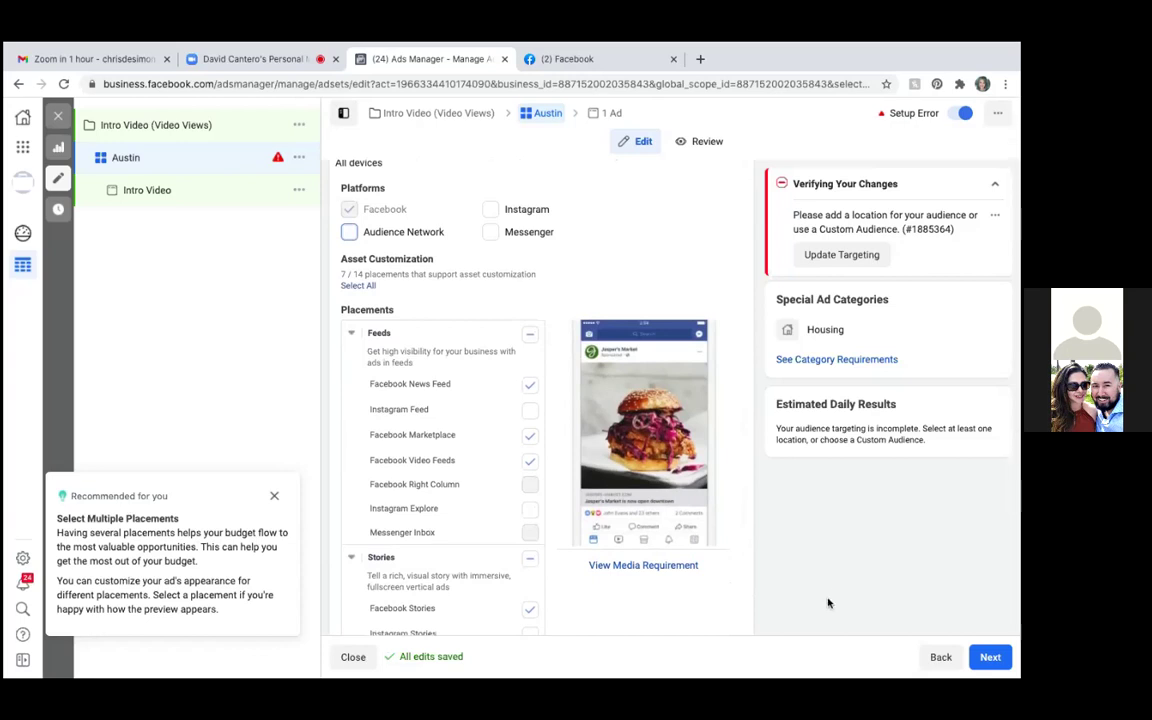
scroll(828, 596, down, 1)
scroll(828, 593, down, 2)
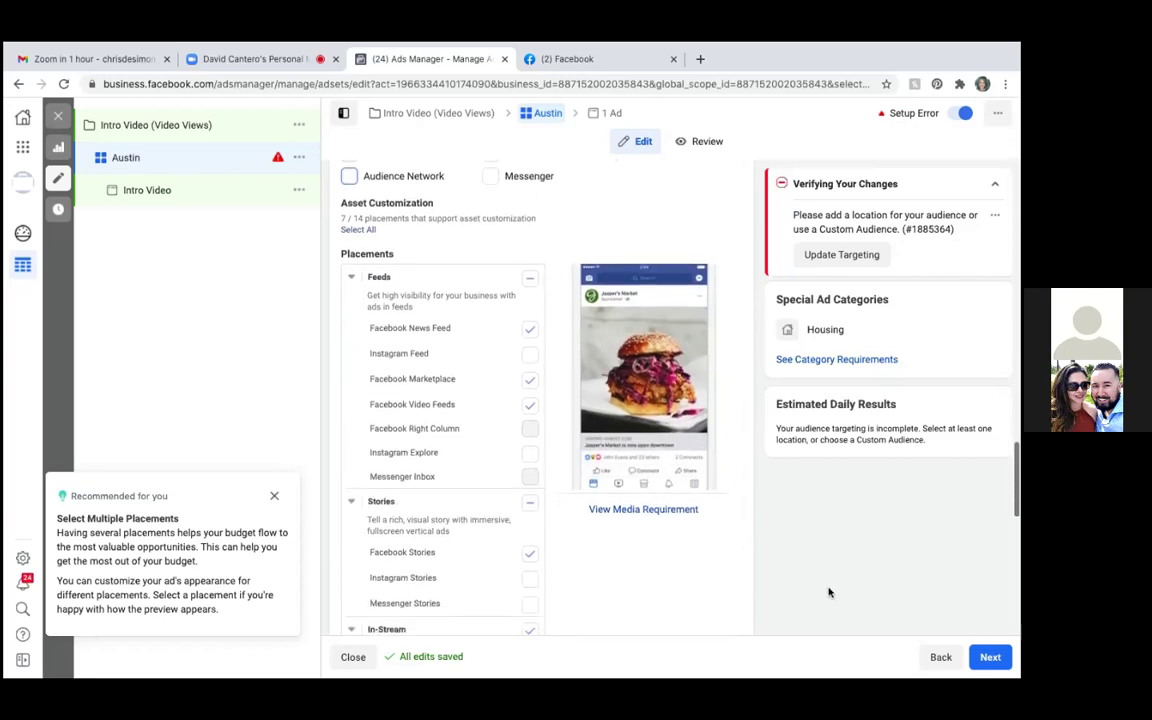
Uncheck the Facebook Marketplace, Video Feeds, Stories and In-Stream video placements
click(530, 379)
click(530, 404)
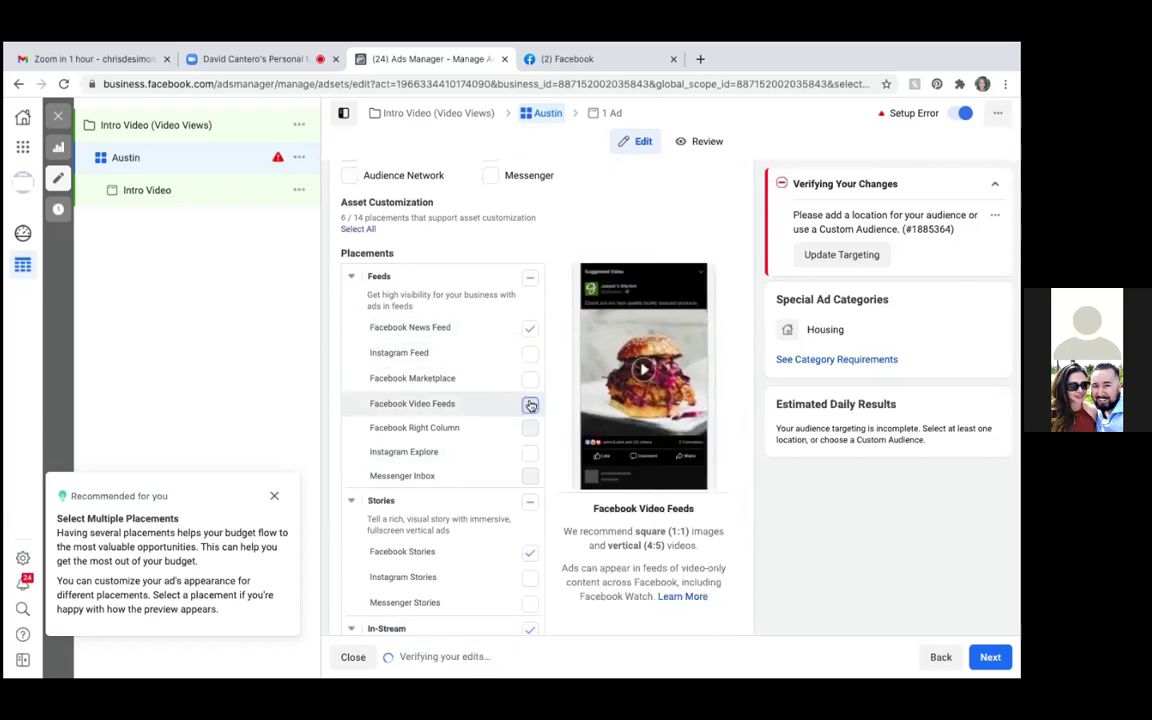
click(530, 555)
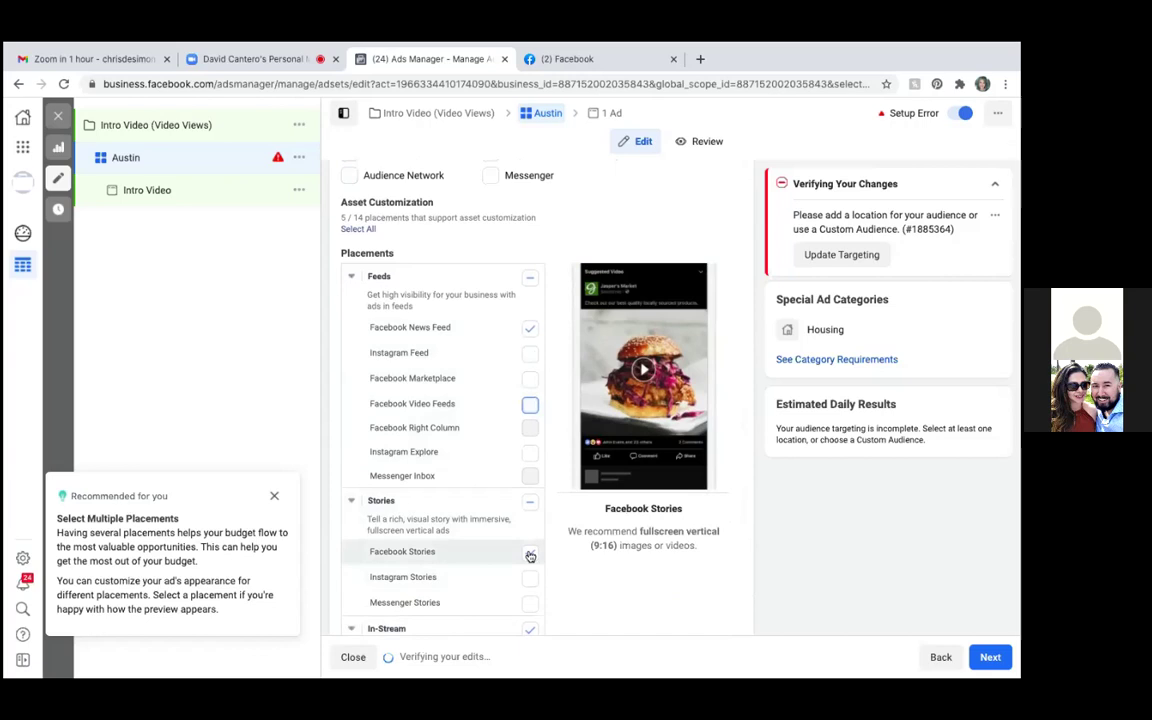
click(531, 627)
scroll(533, 626, down, 4)
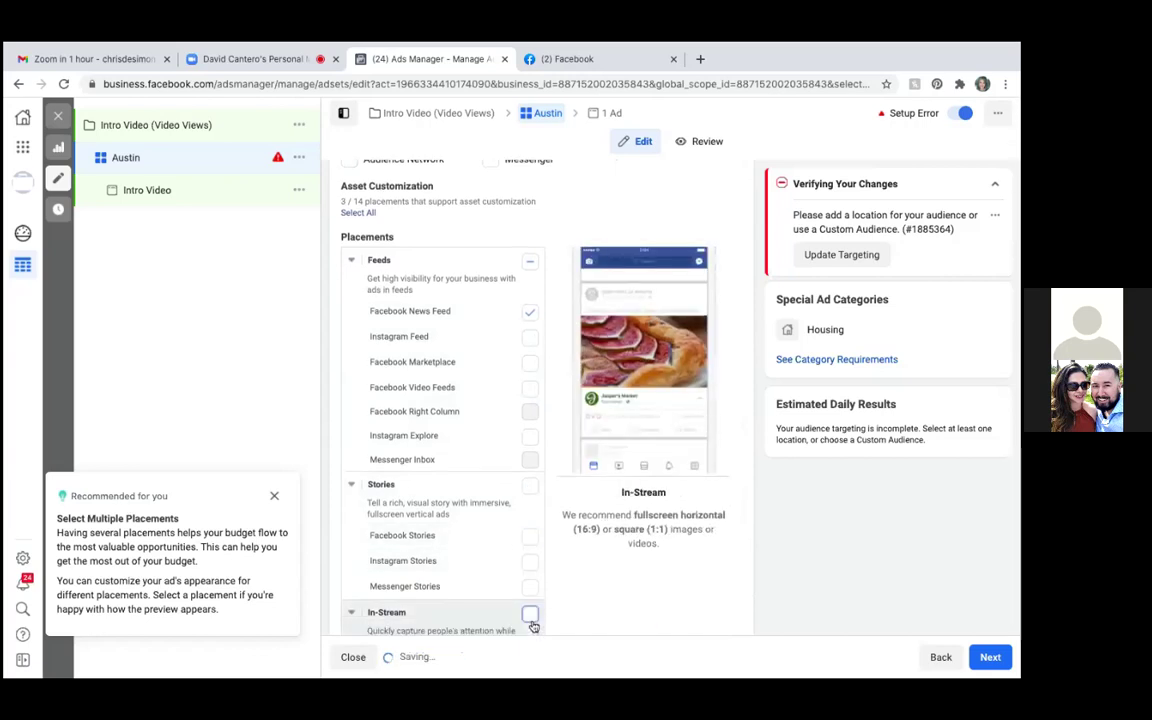
scroll(530, 615, down, 3)
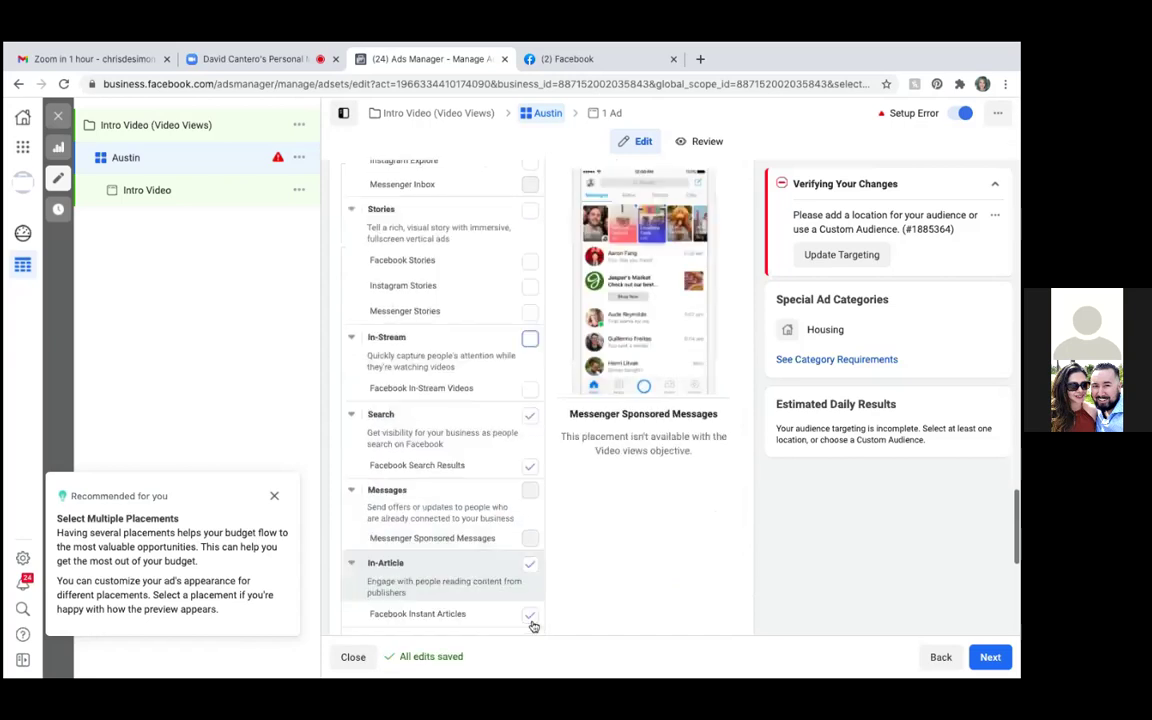
Leave the Search Results and In-Article/Instant Articles placements unchecked
click(528, 386)
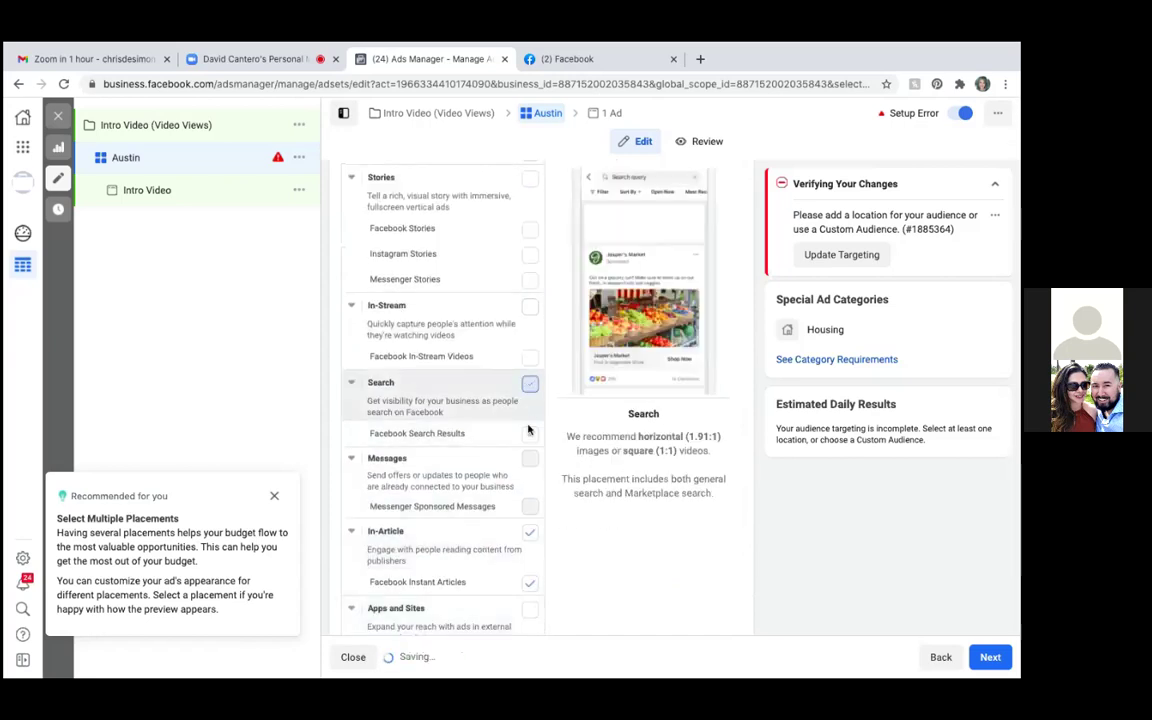
click(530, 434)
click(530, 533)
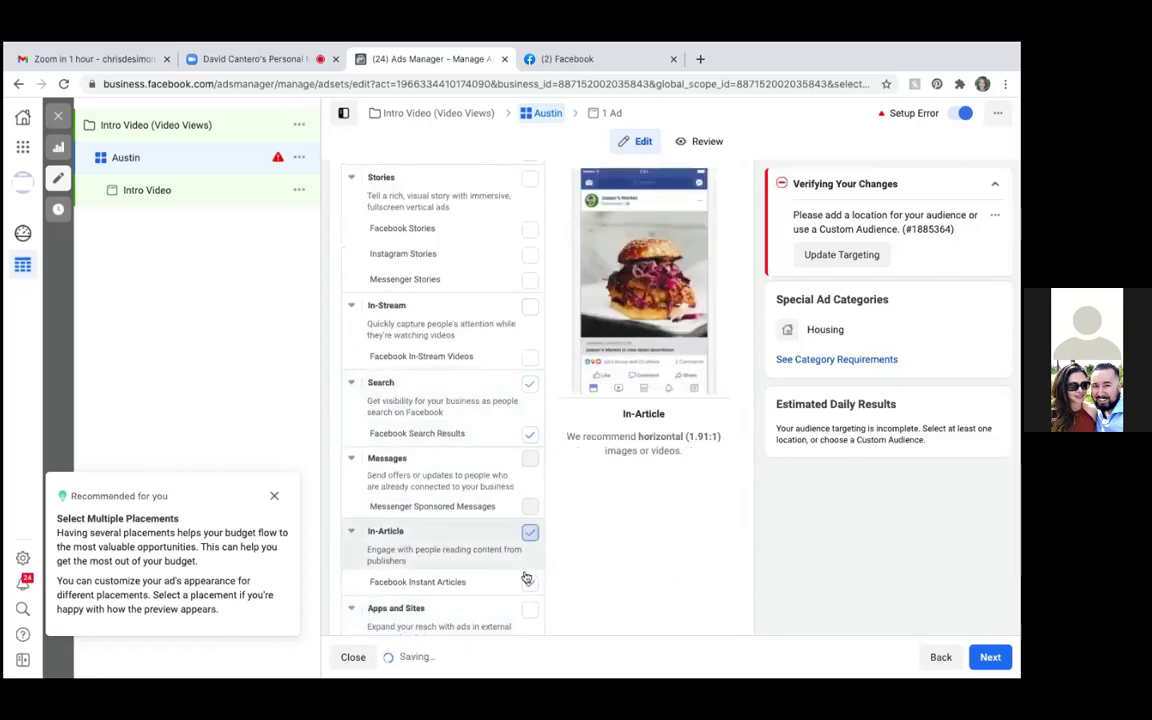
click(530, 583)
scroll(527, 586, down, 2)
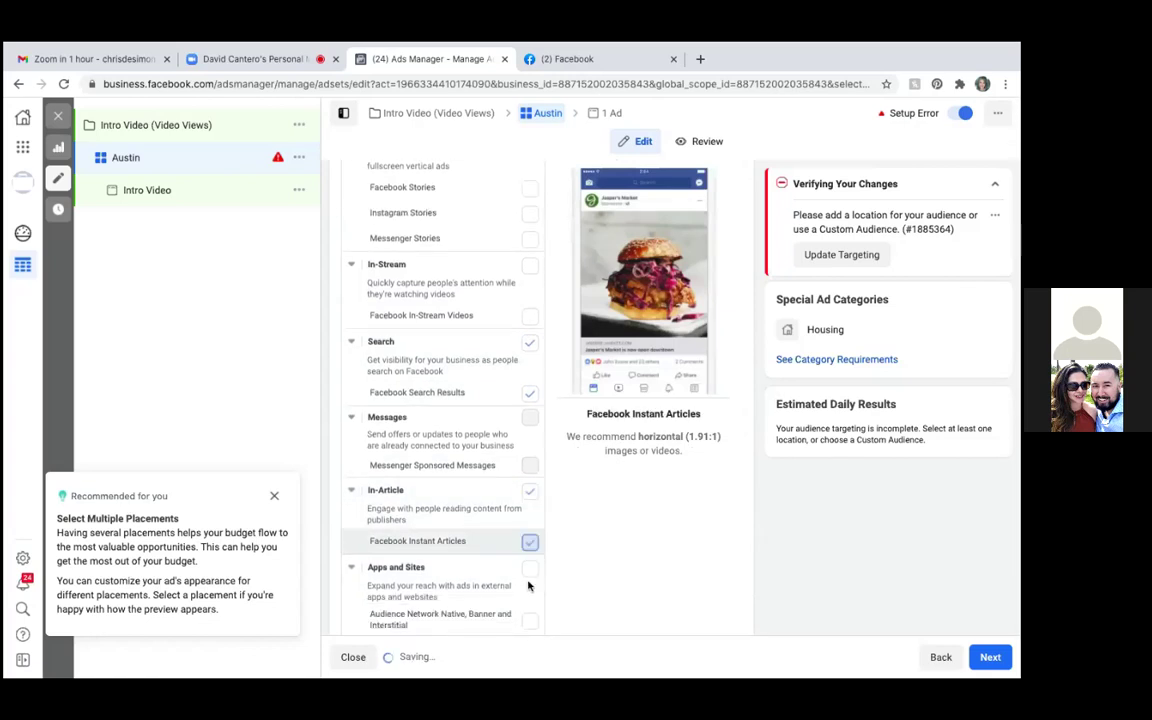
click(530, 447)
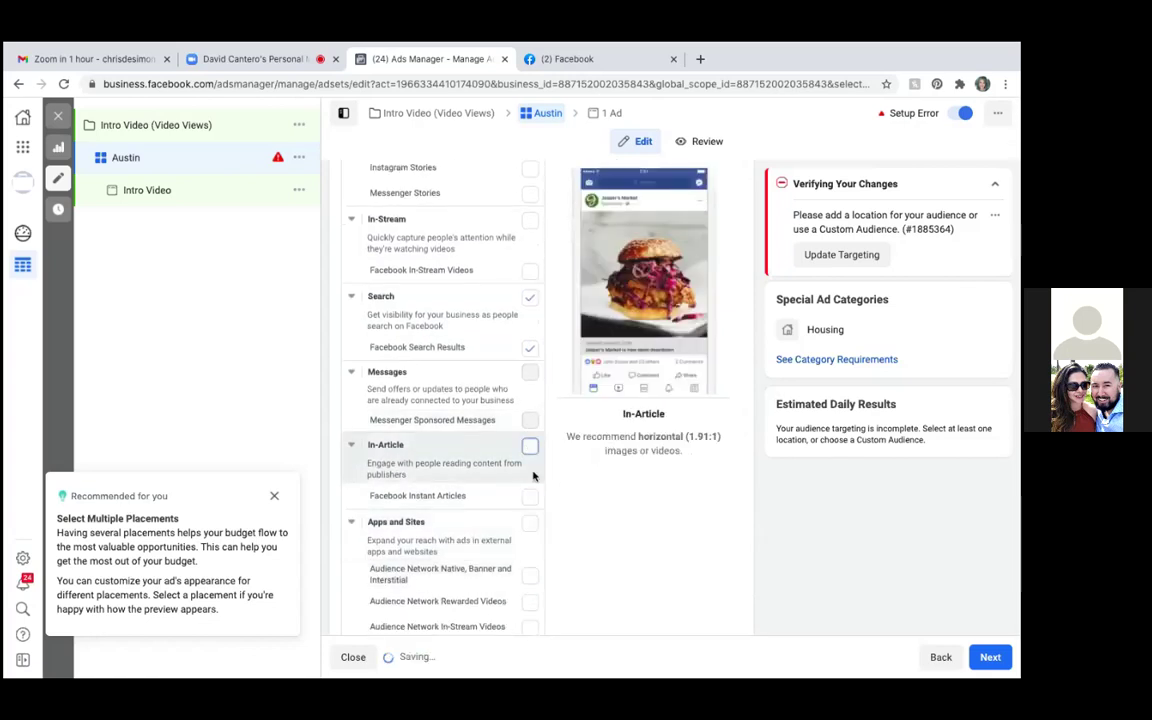
click(530, 347)
click(530, 298)
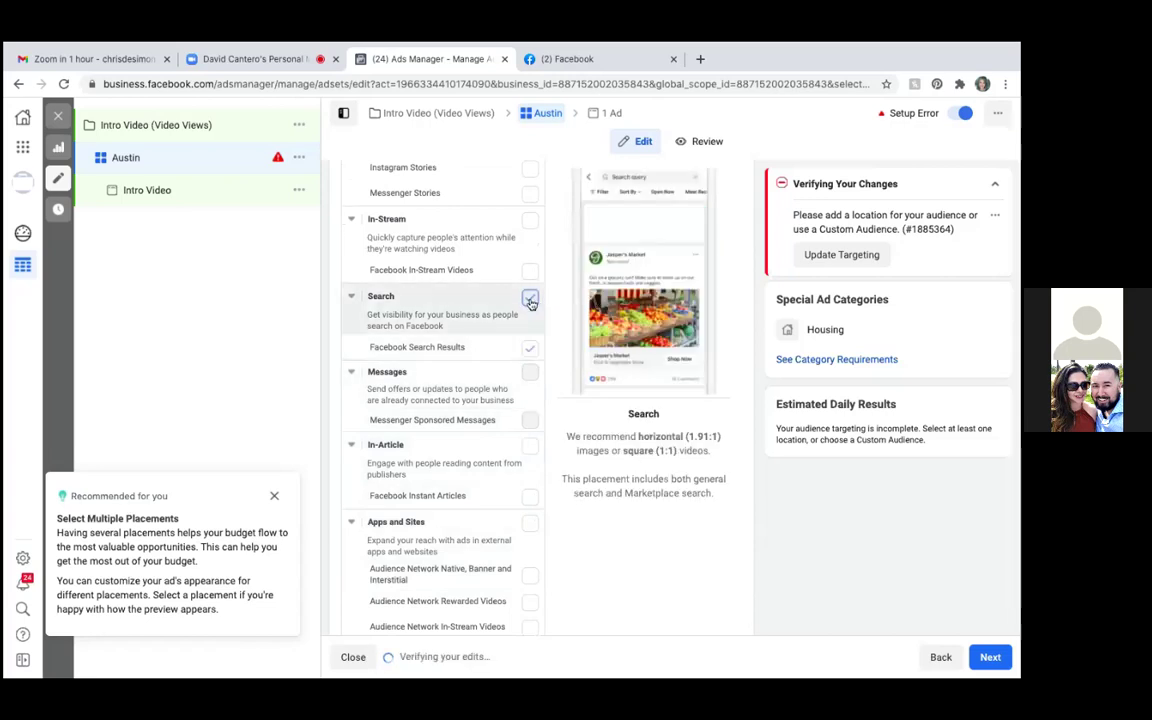
click(530, 298)
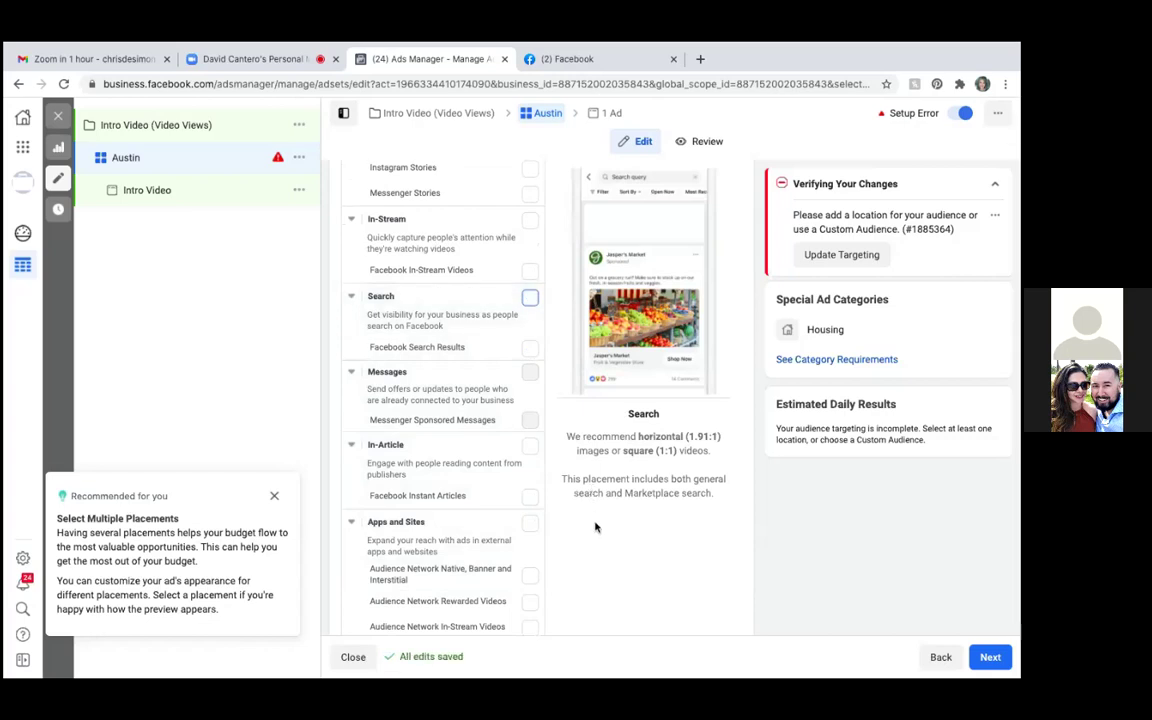
scroll(596, 525, down, 3)
scroll(596, 527, down, 2)
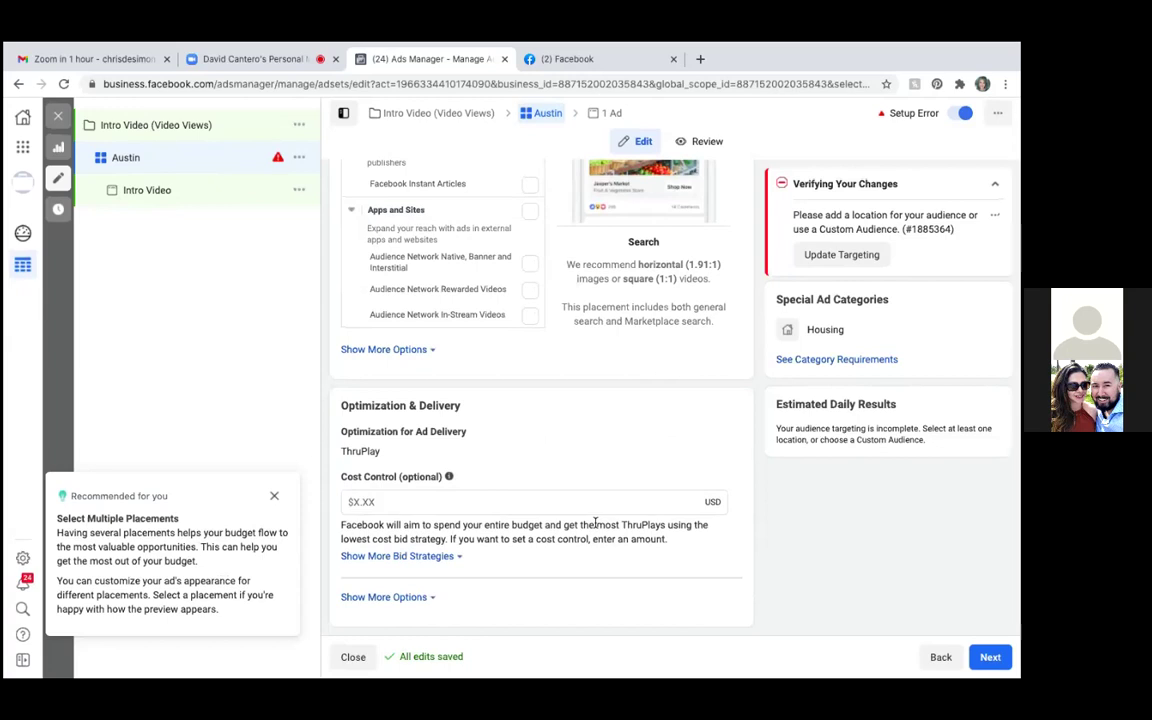
scroll(596, 525, up, 15)
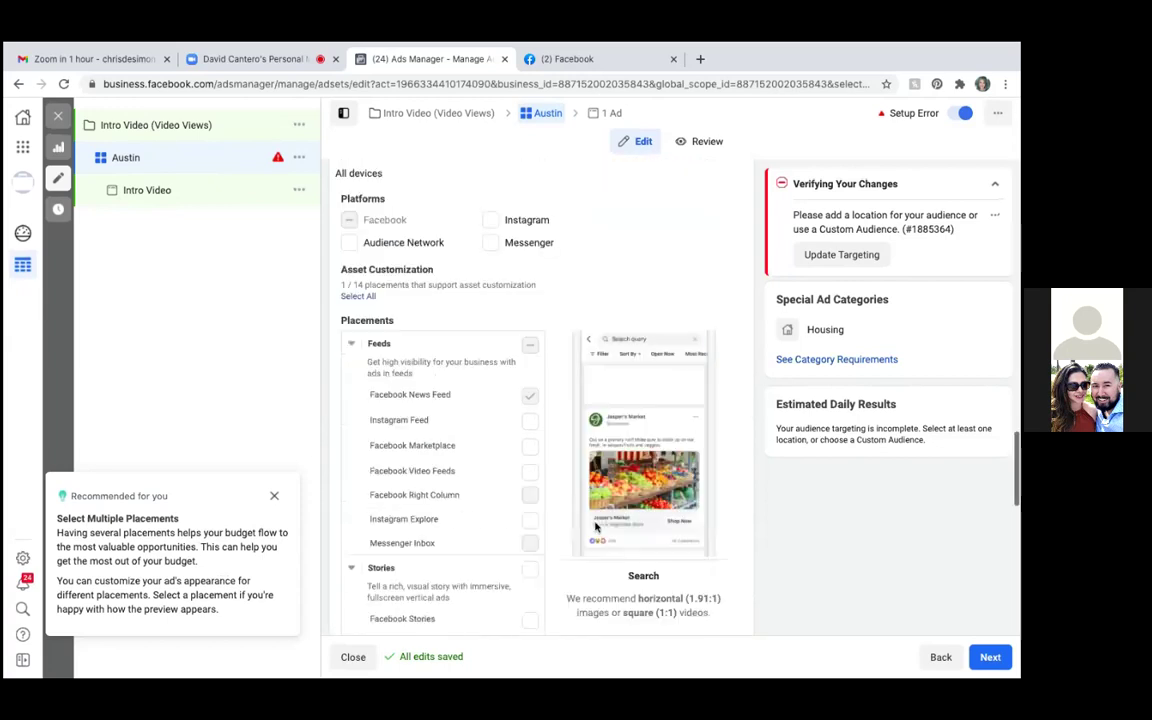
scroll(595, 525, up, 2)
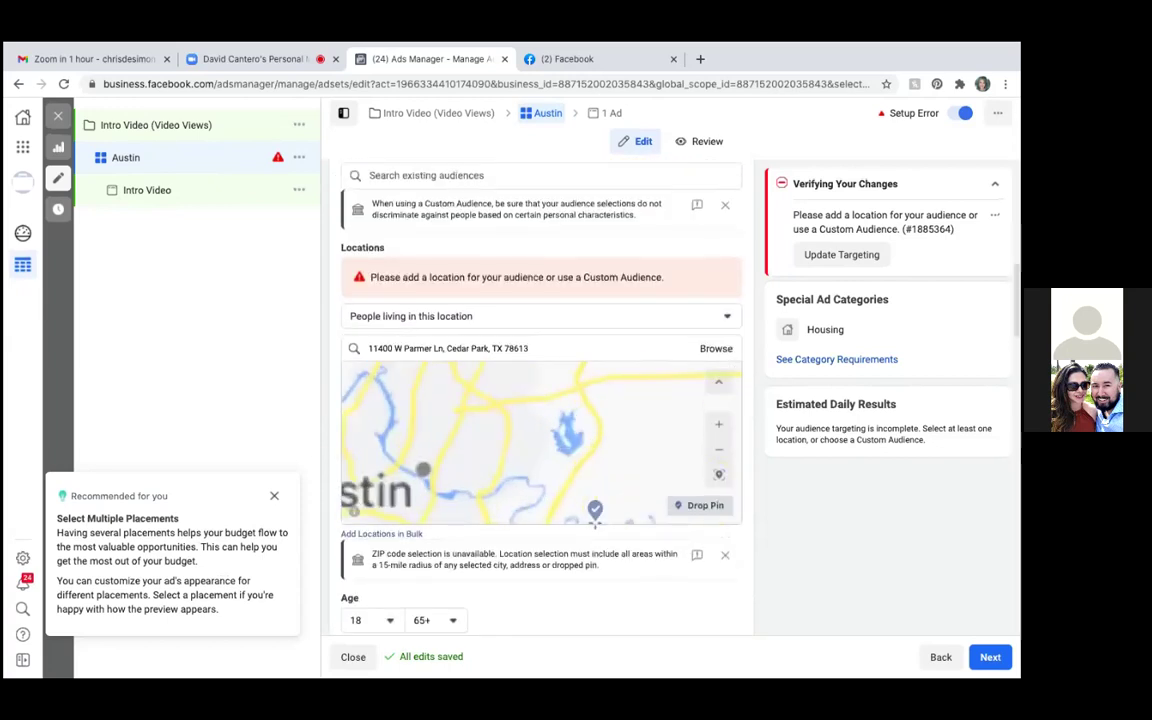
scroll(595, 520, down, 2)
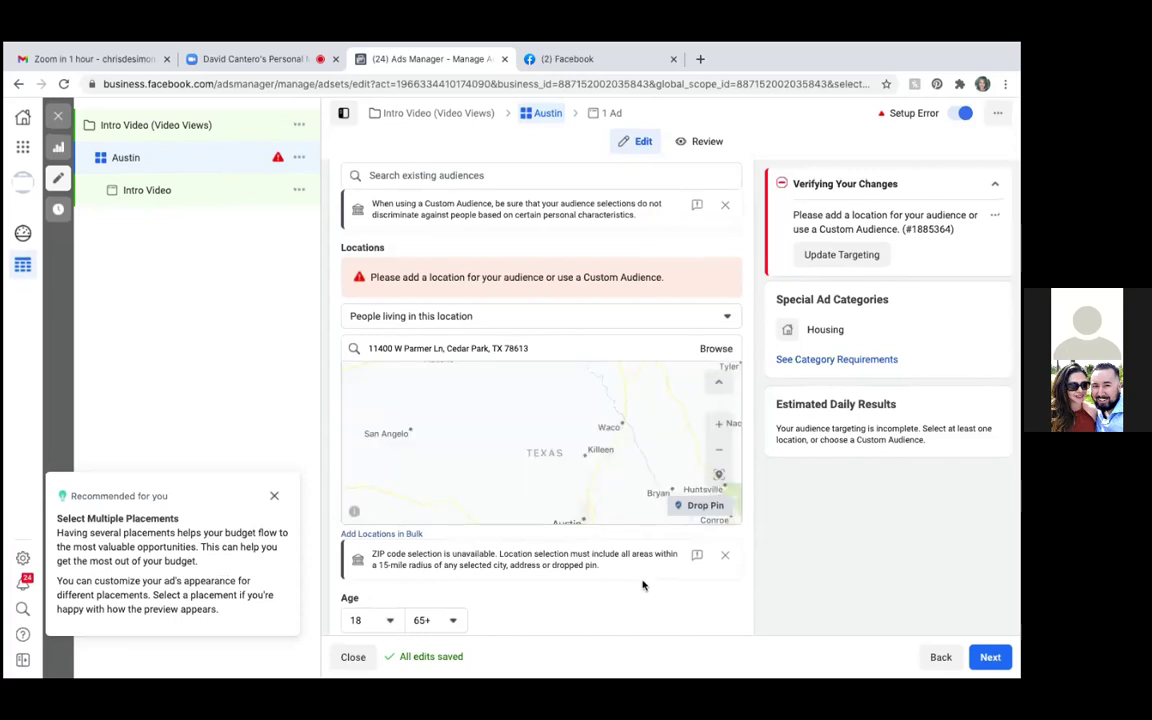
scroll(643, 585, down, 1)
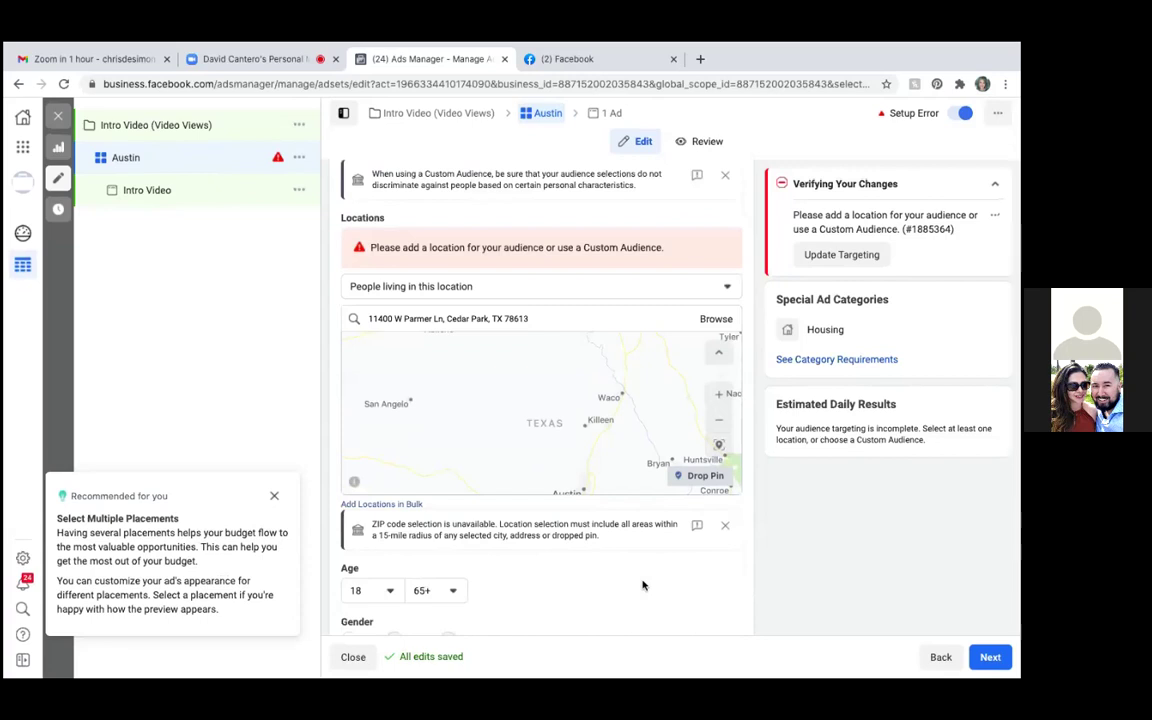
scroll(643, 585, down, 5)
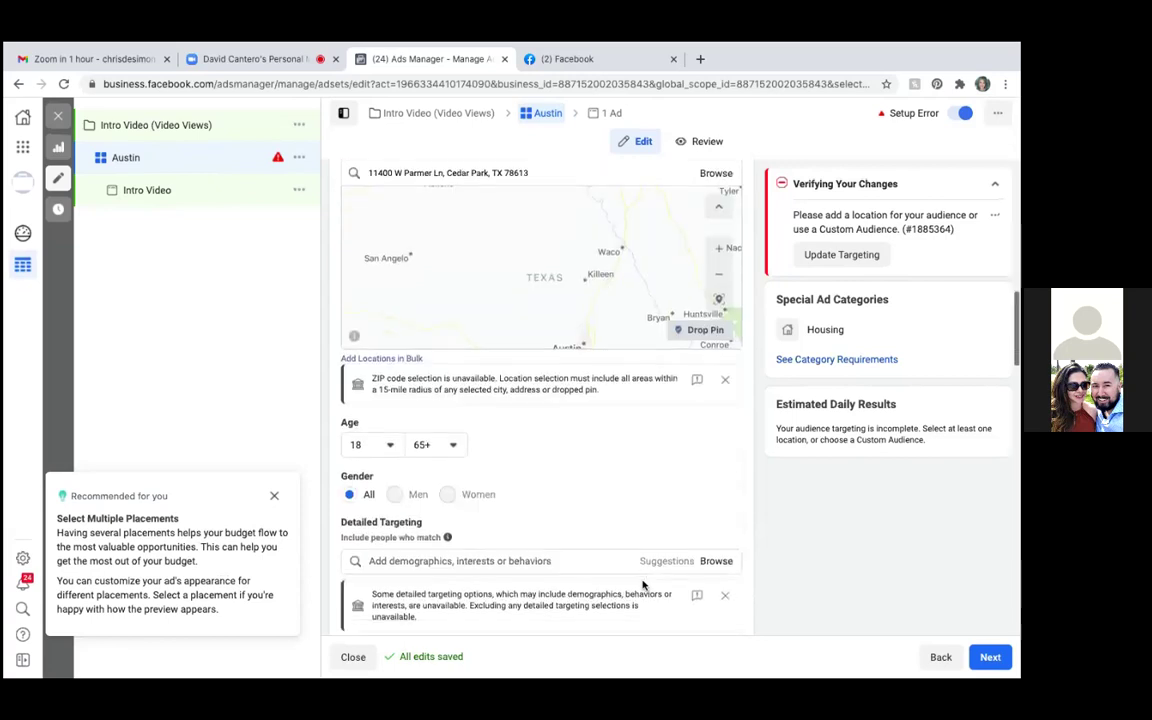
scroll(643, 585, down, 1)
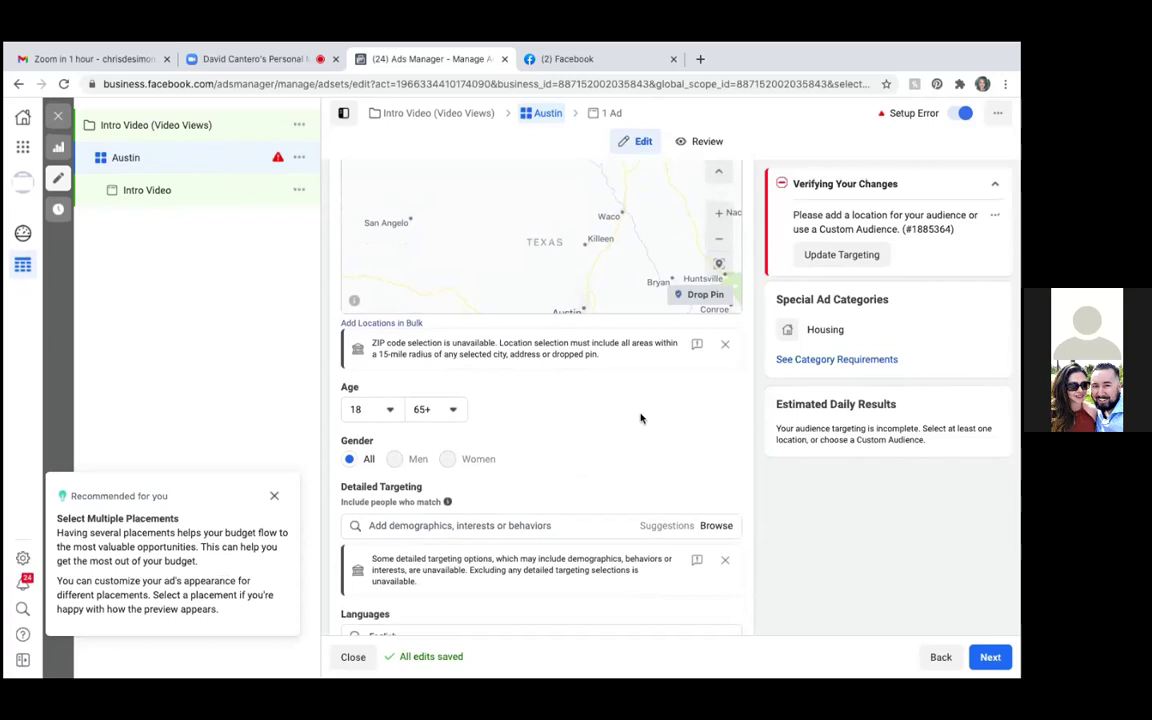
scroll(561, 411, up, 1)
scroll(561, 411, up, 10)
scroll(561, 411, down, 3)
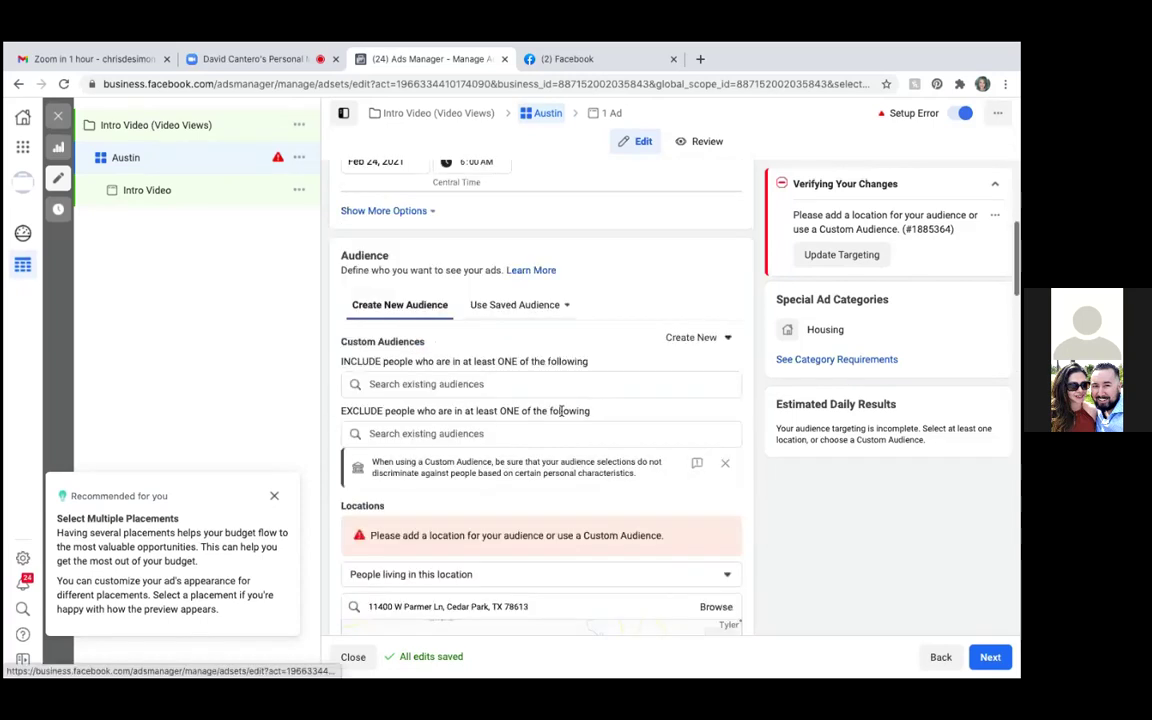
scroll(561, 410, down, 3)
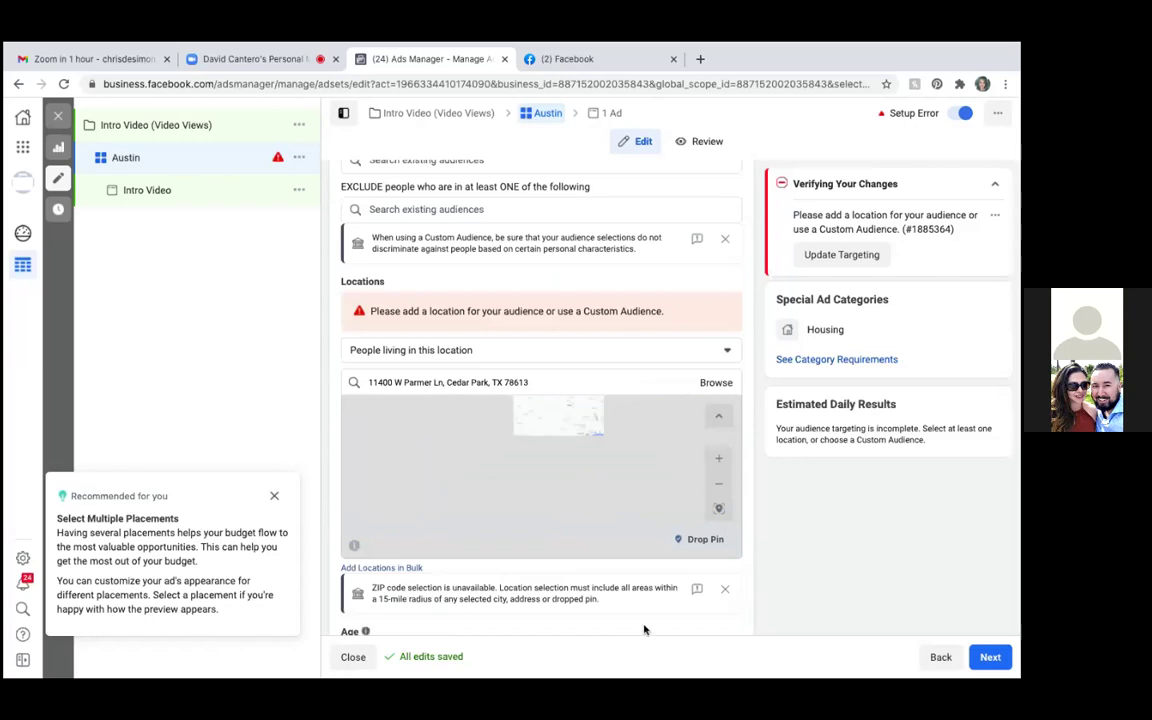
scroll(641, 632, down, 10)
scroll(644, 629, down, 10)
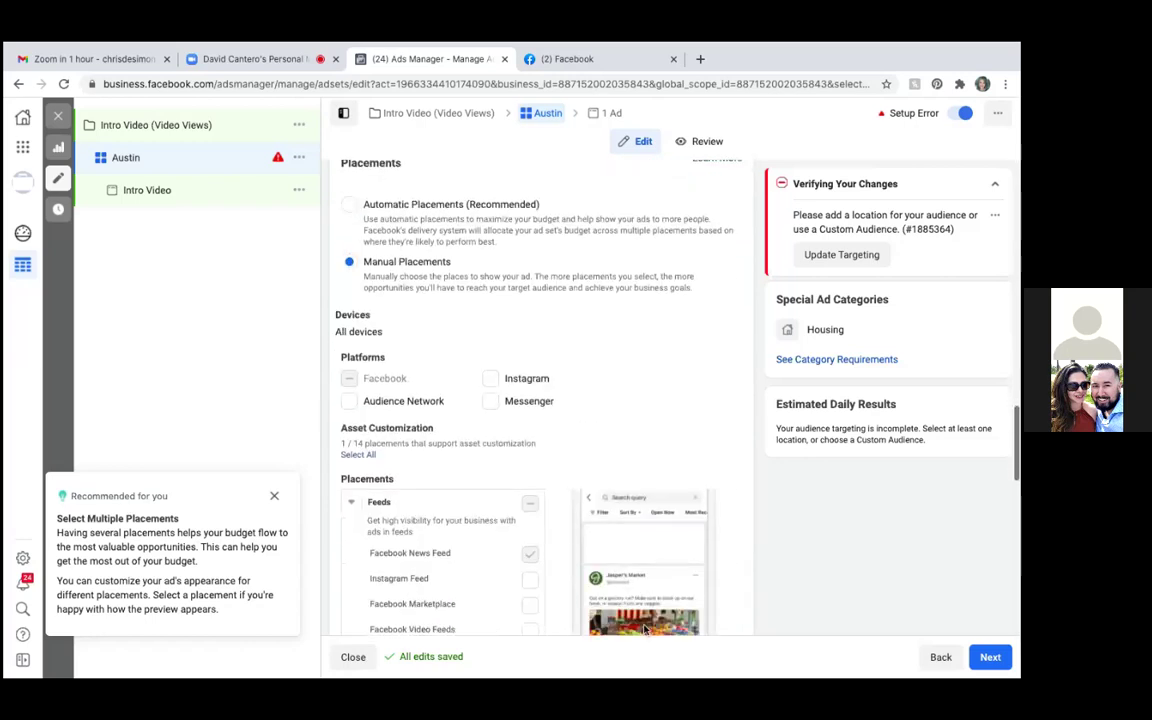
scroll(644, 625, down, 2)
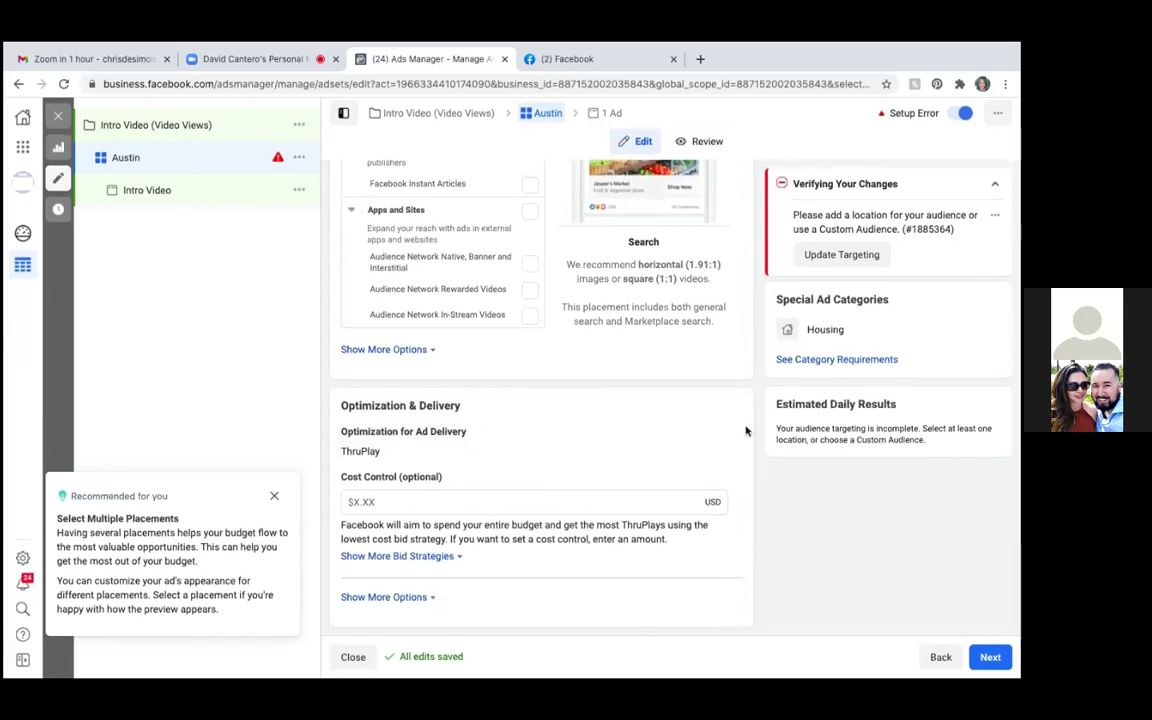
Continue from the Austin ad set to the Intro Video ad's setup page
click(990, 657)
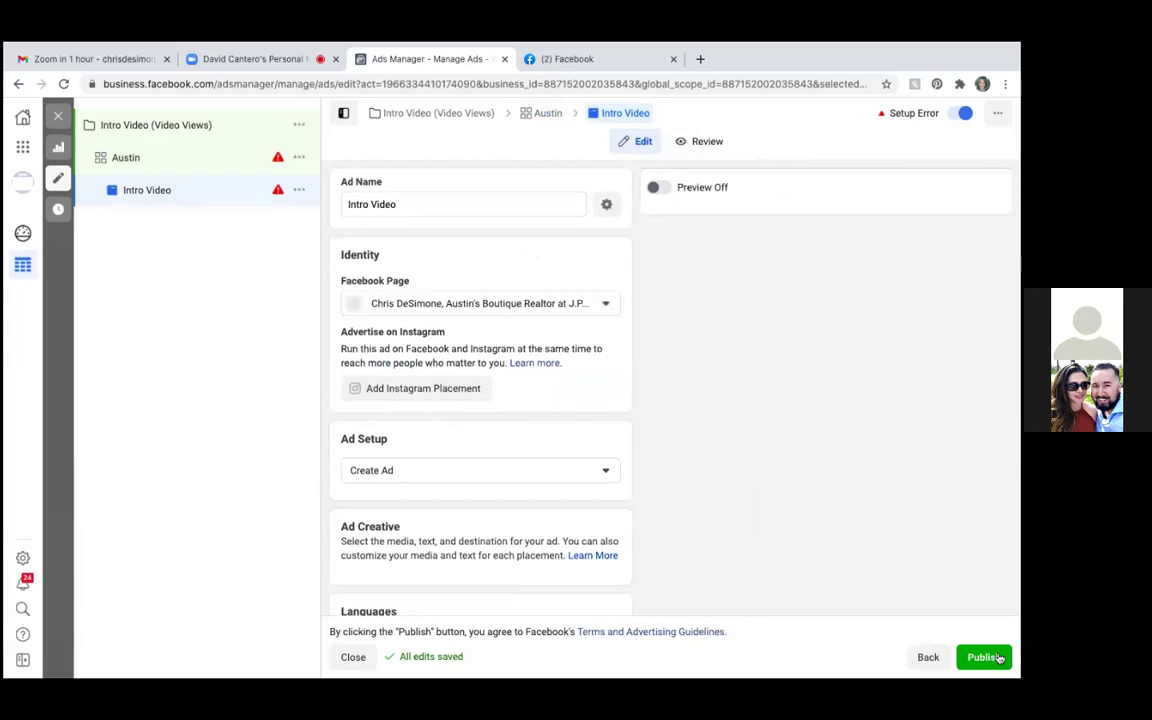
Attempt to publish the Intro Video ad and review the video-required errors in the editor
click(984, 657)
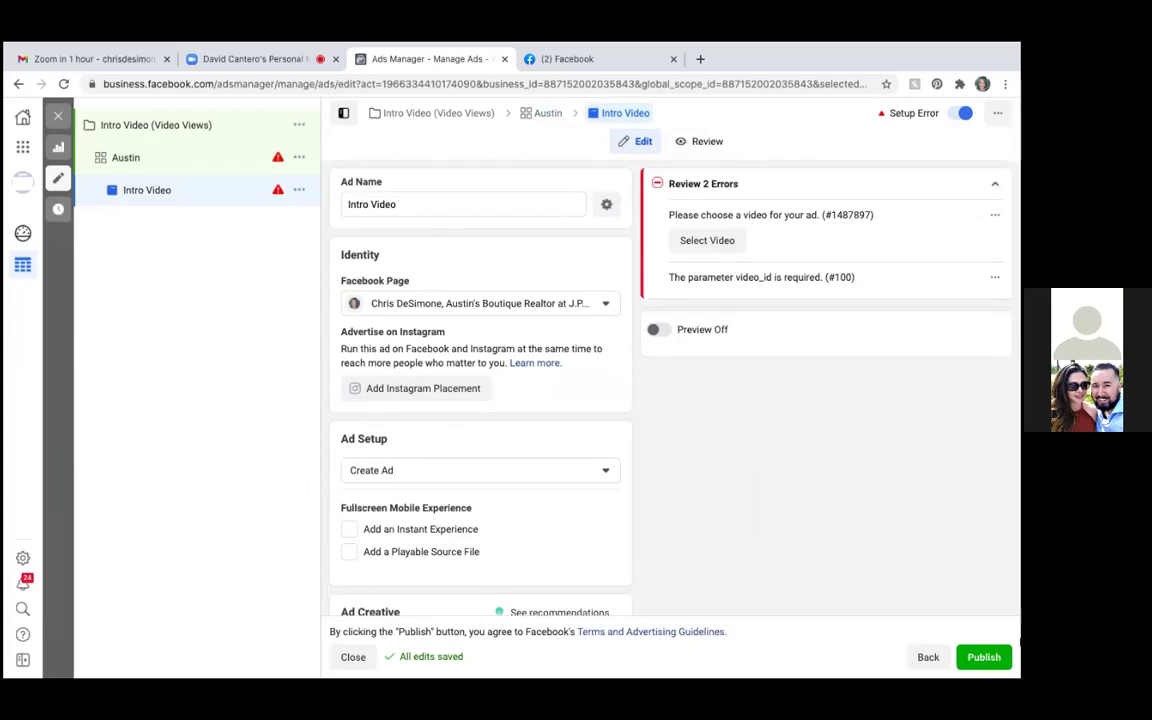
scroll(760, 460, down, 15)
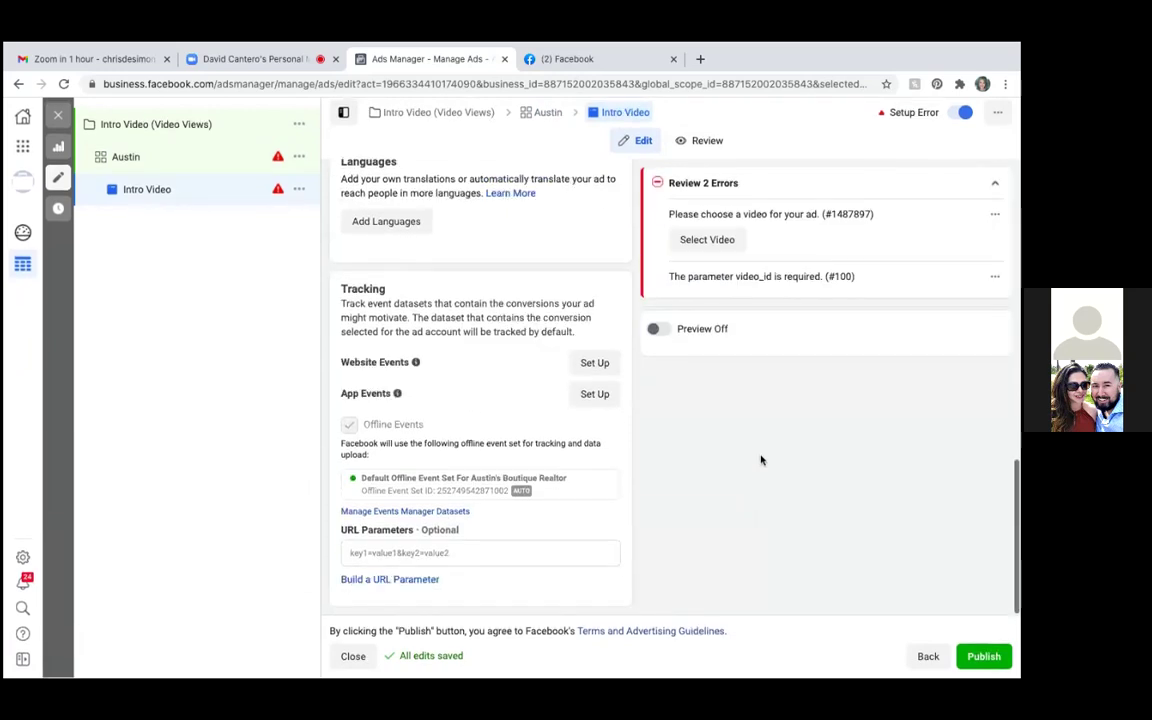
scroll(760, 460, up, 4)
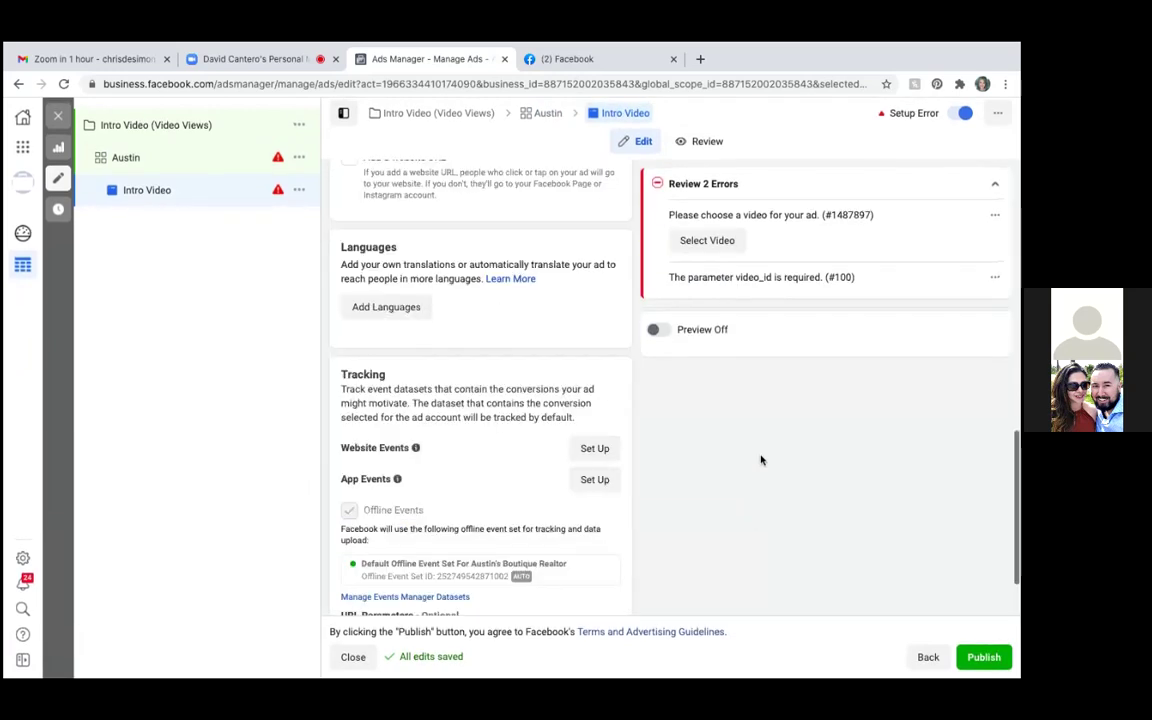
scroll(760, 460, up, 3)
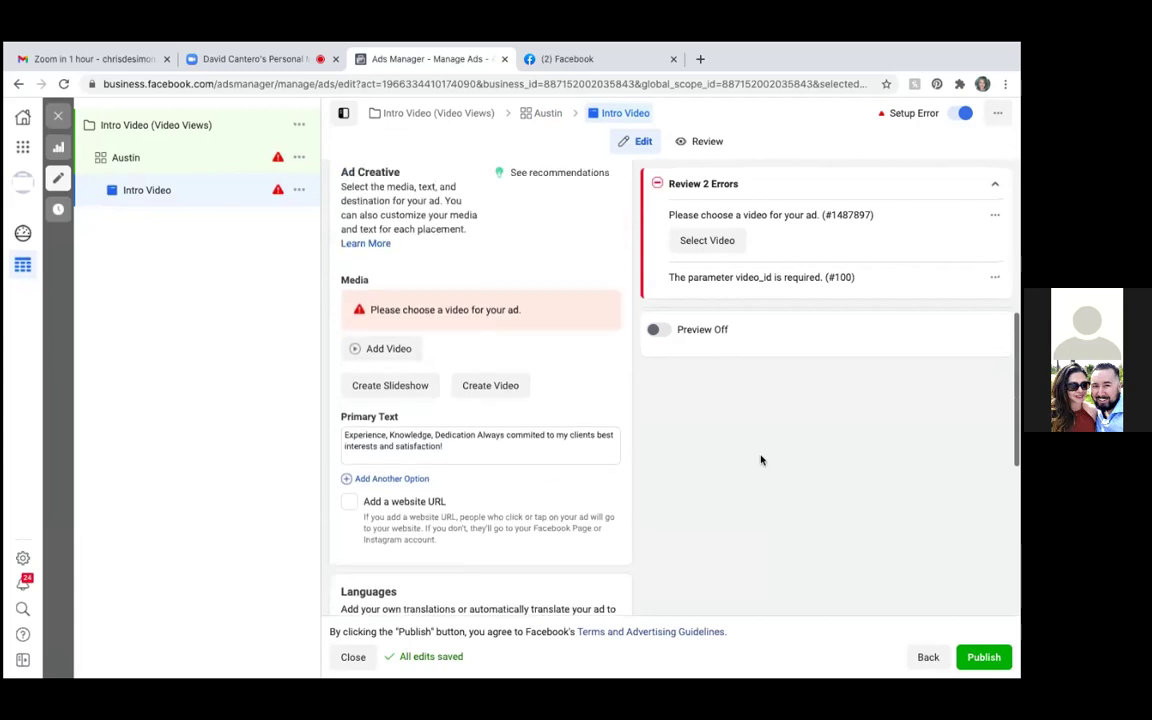
scroll(760, 460, down, 4)
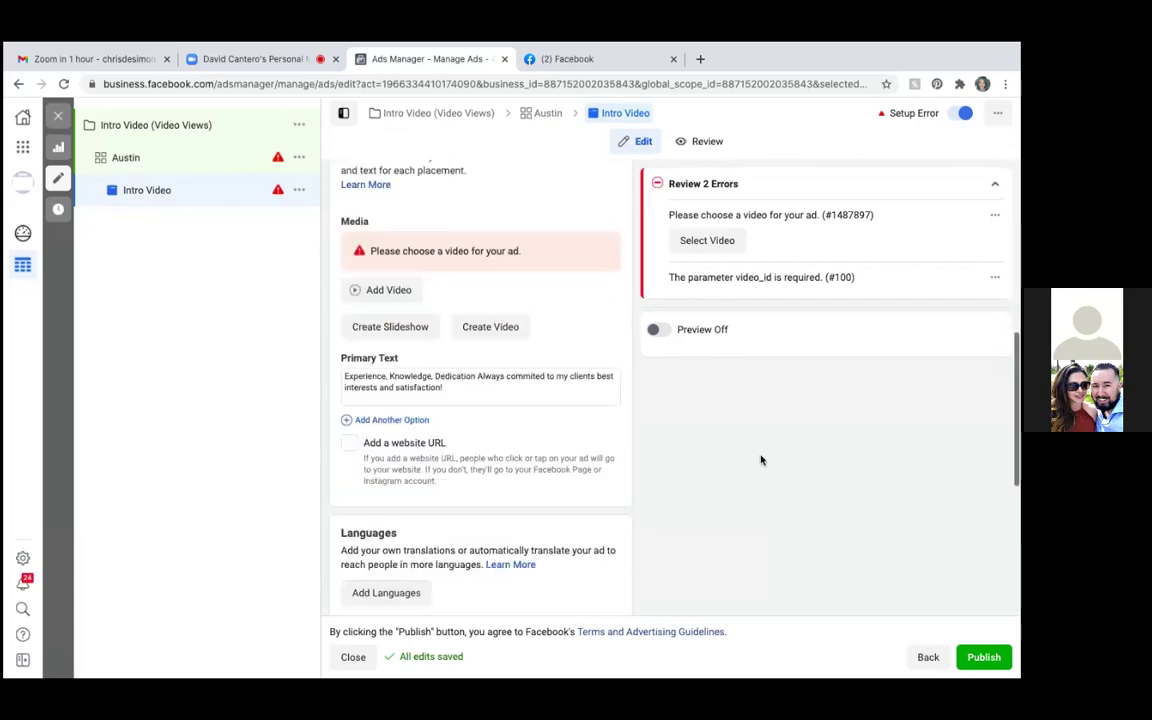
scroll(760, 460, up, 2)
scroll(760, 460, up, 5)
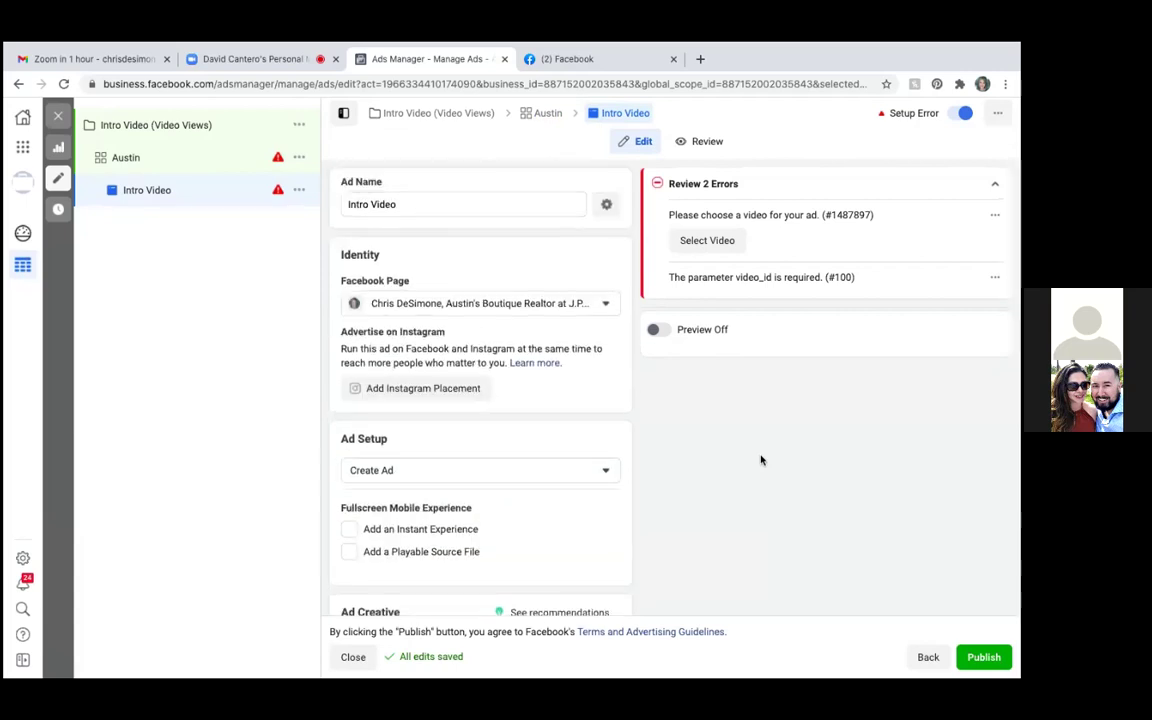
Switch the ad setup to Use Existing Post and bring up the Select Post list
click(505, 472)
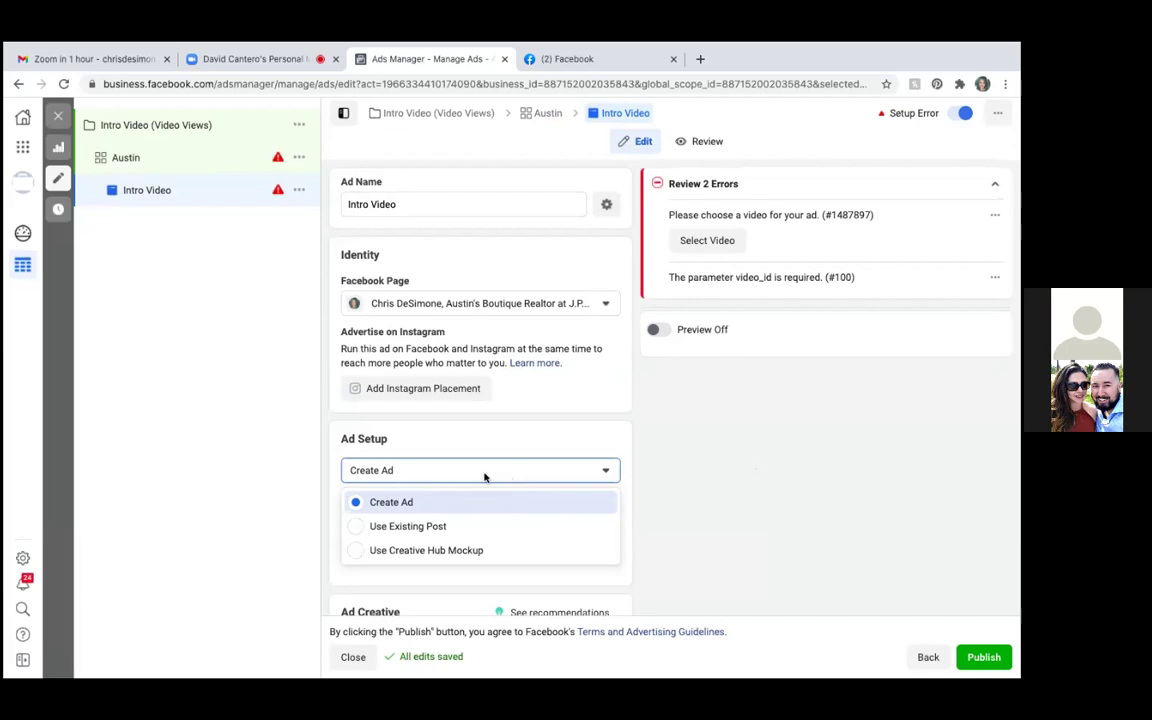
click(358, 528)
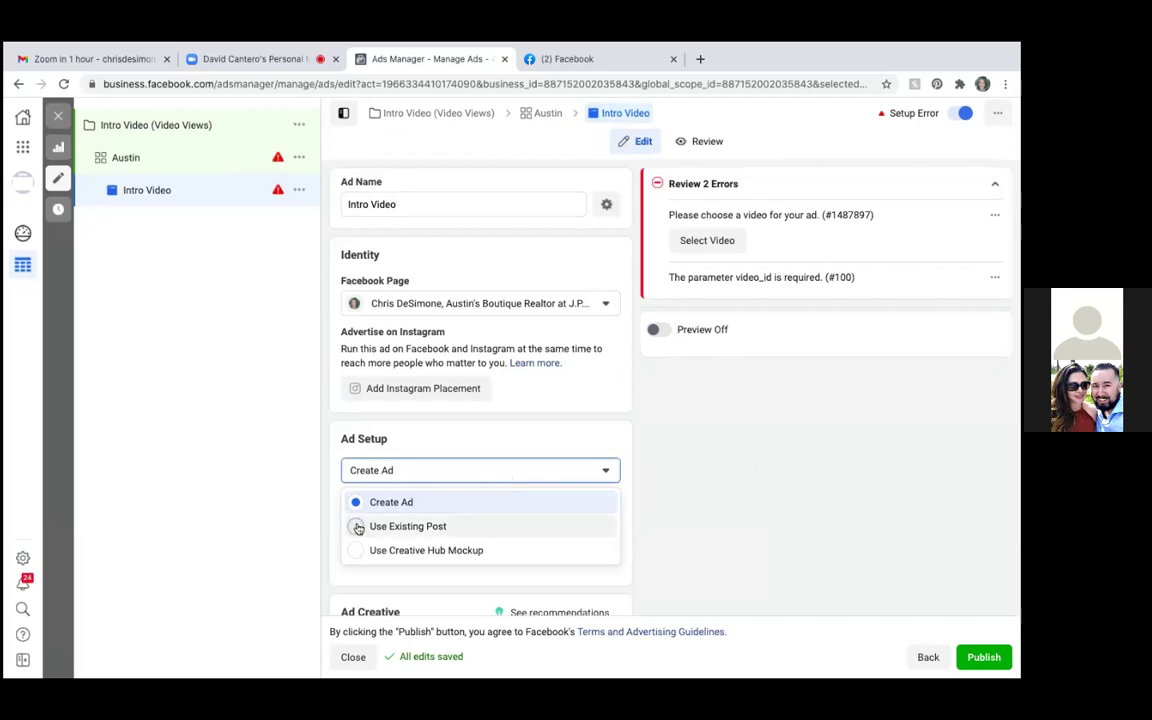
click(352, 529)
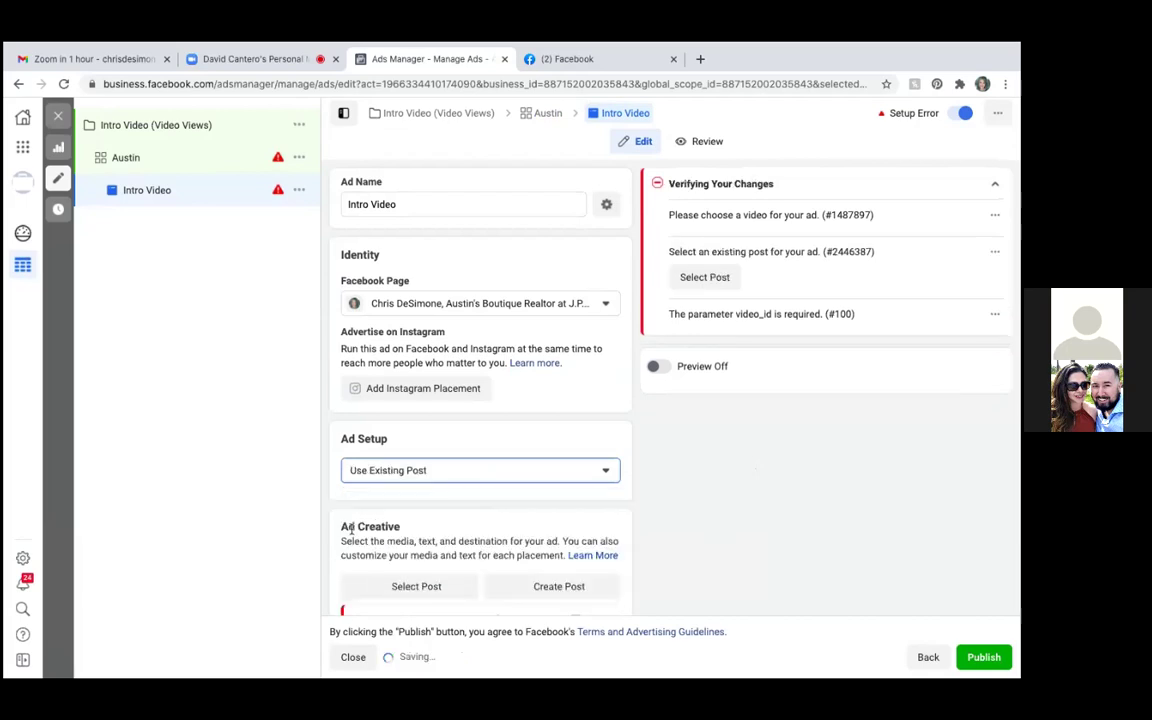
scroll(455, 504, down, 2)
scroll(456, 502, down, 1)
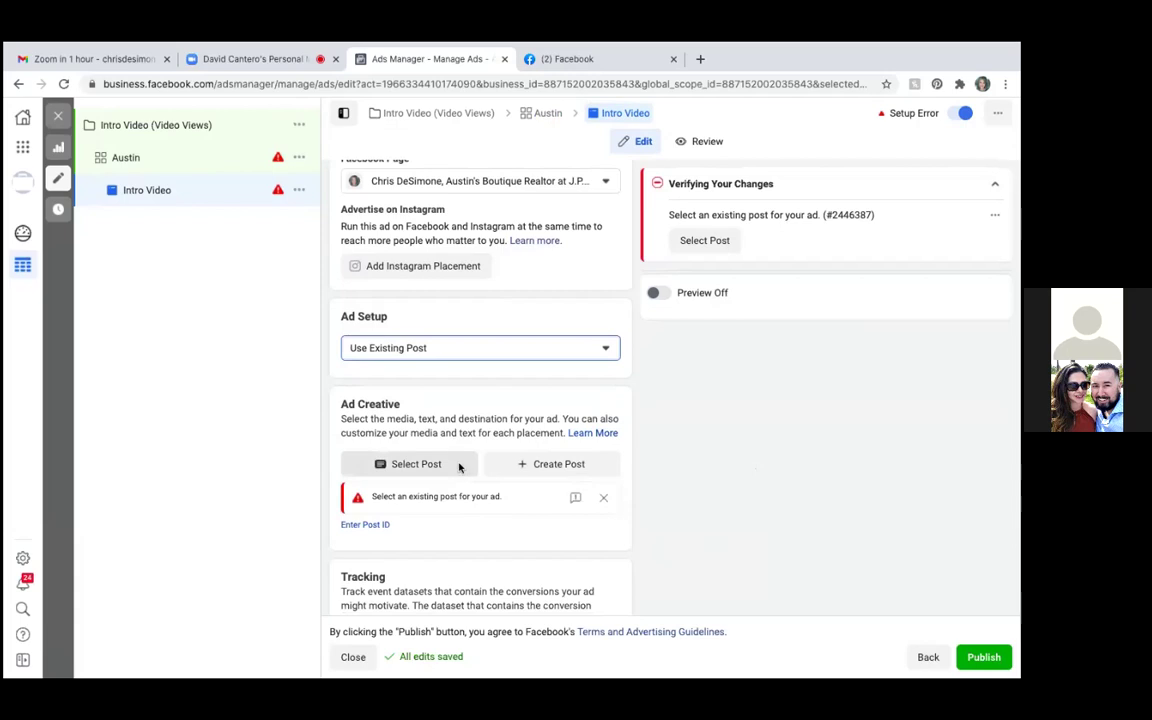
click(416, 464)
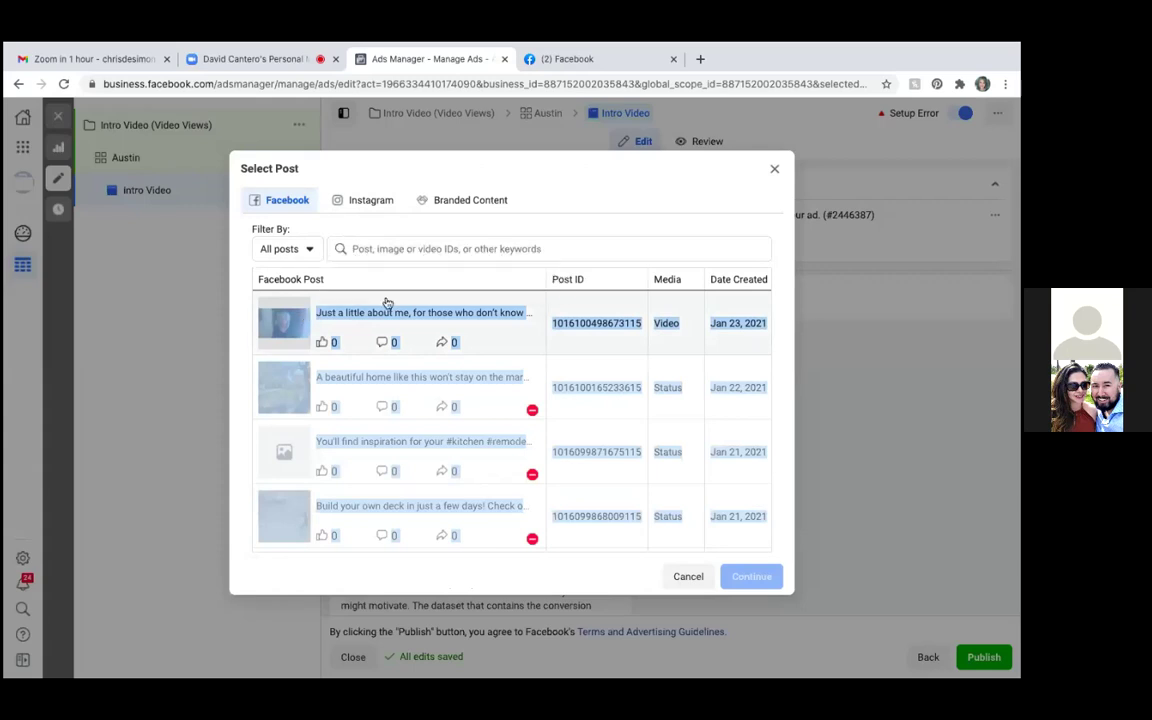
Choose the Jan 23, 2021 video post 'Just a little about me…' as the ad's creative
click(286, 316)
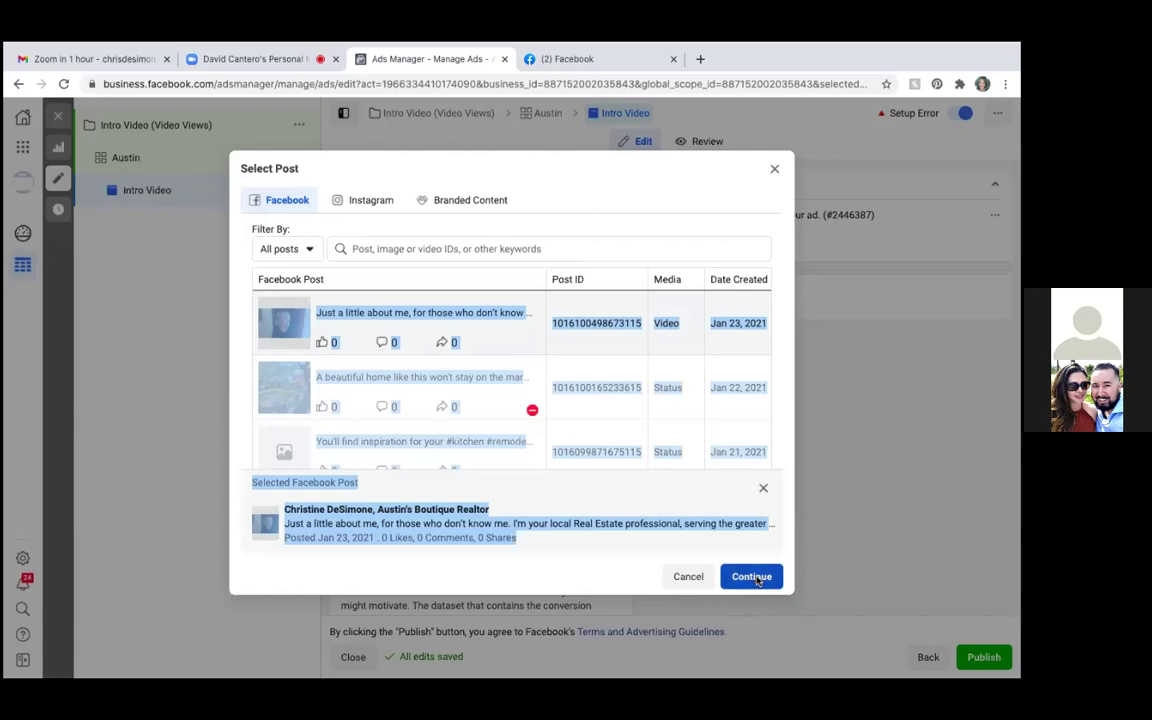
click(752, 577)
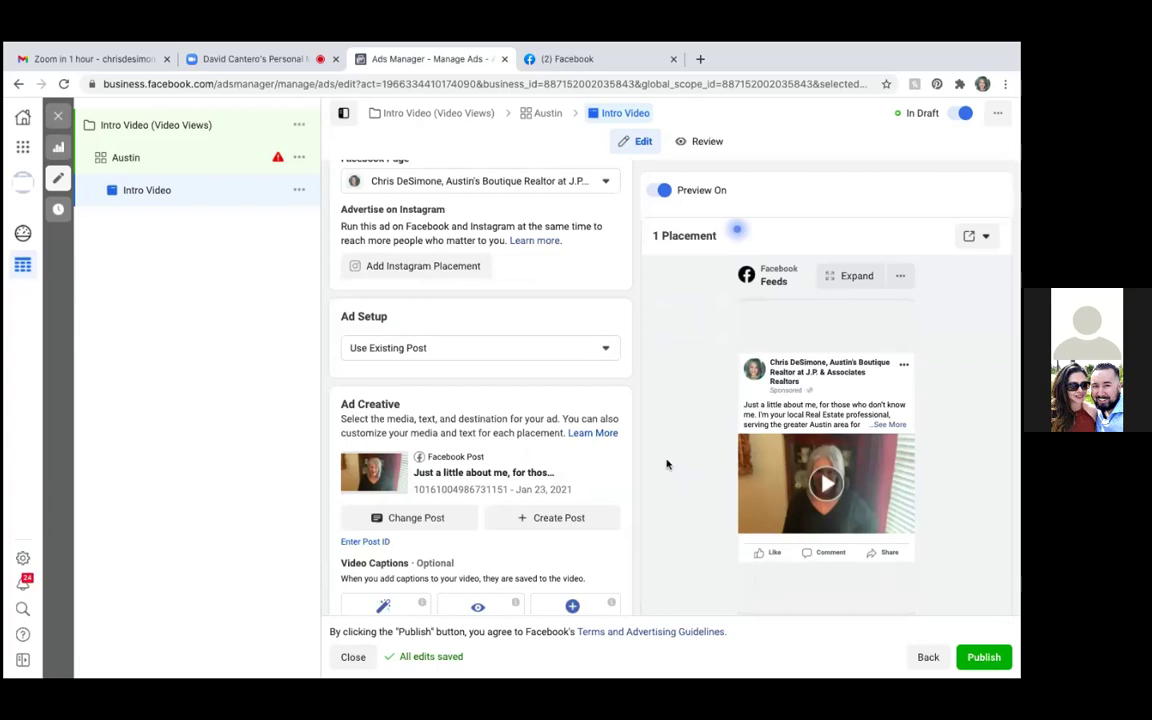
Scroll to Call To Action and choose Add Button for the post
scroll(616, 474, down, 5)
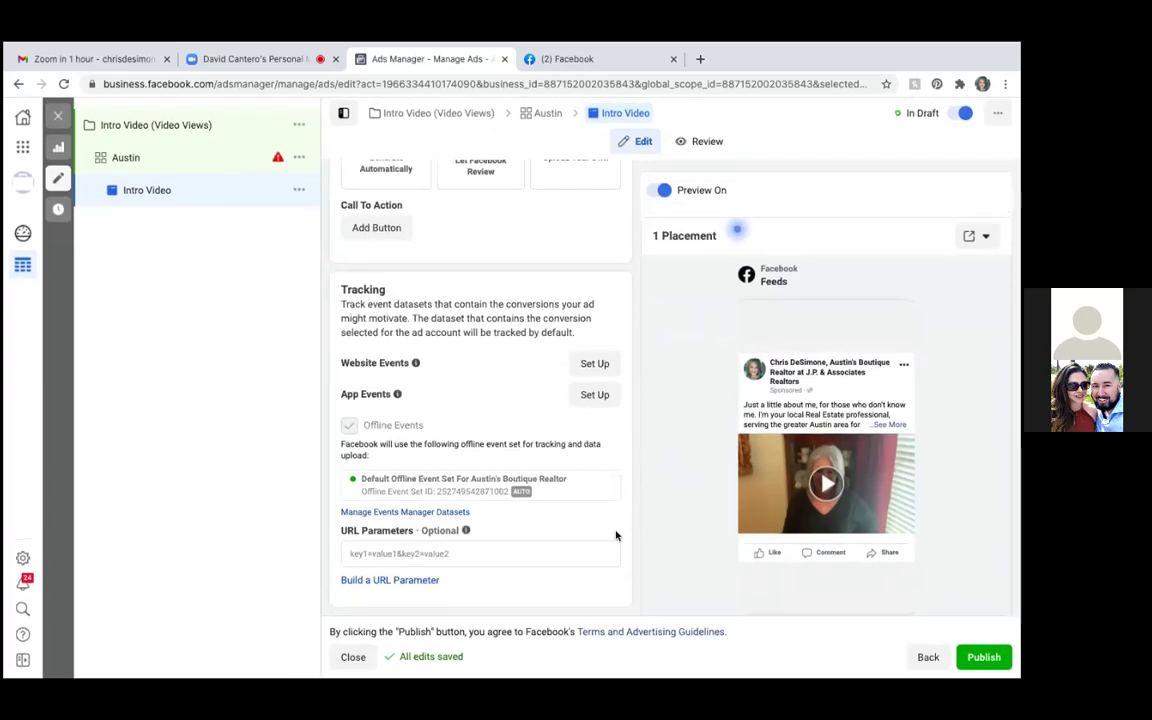
click(377, 229)
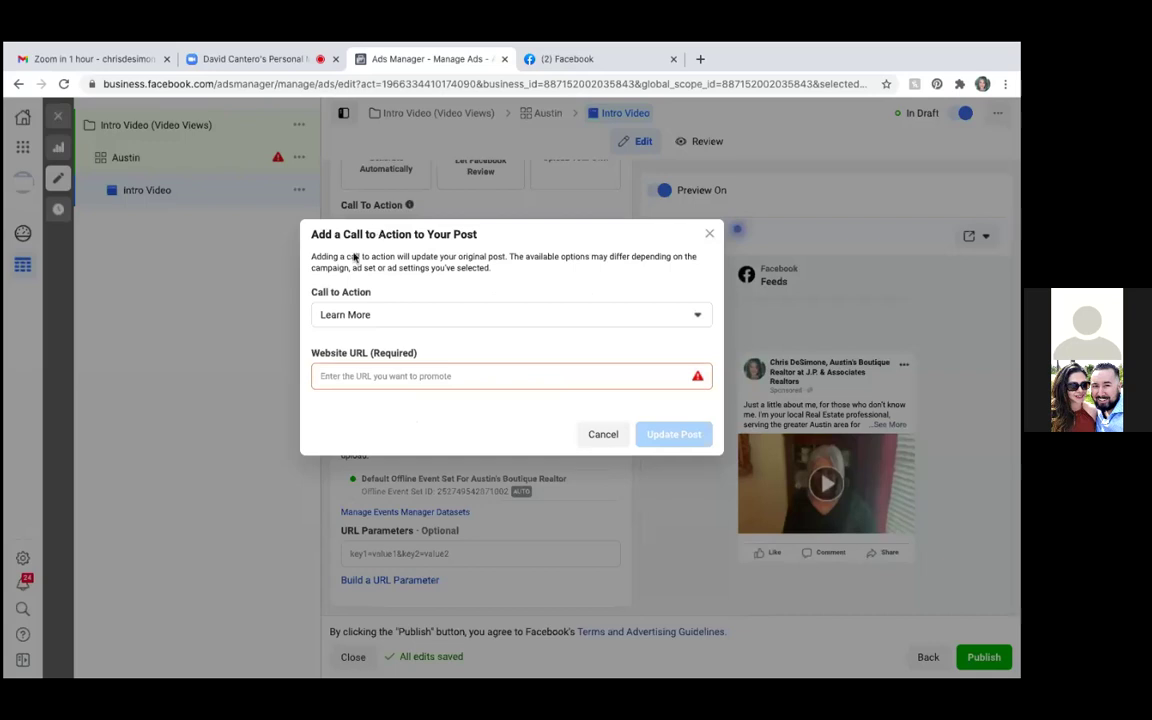
Set the post's call to action to Send Message and update the post
click(697, 317)
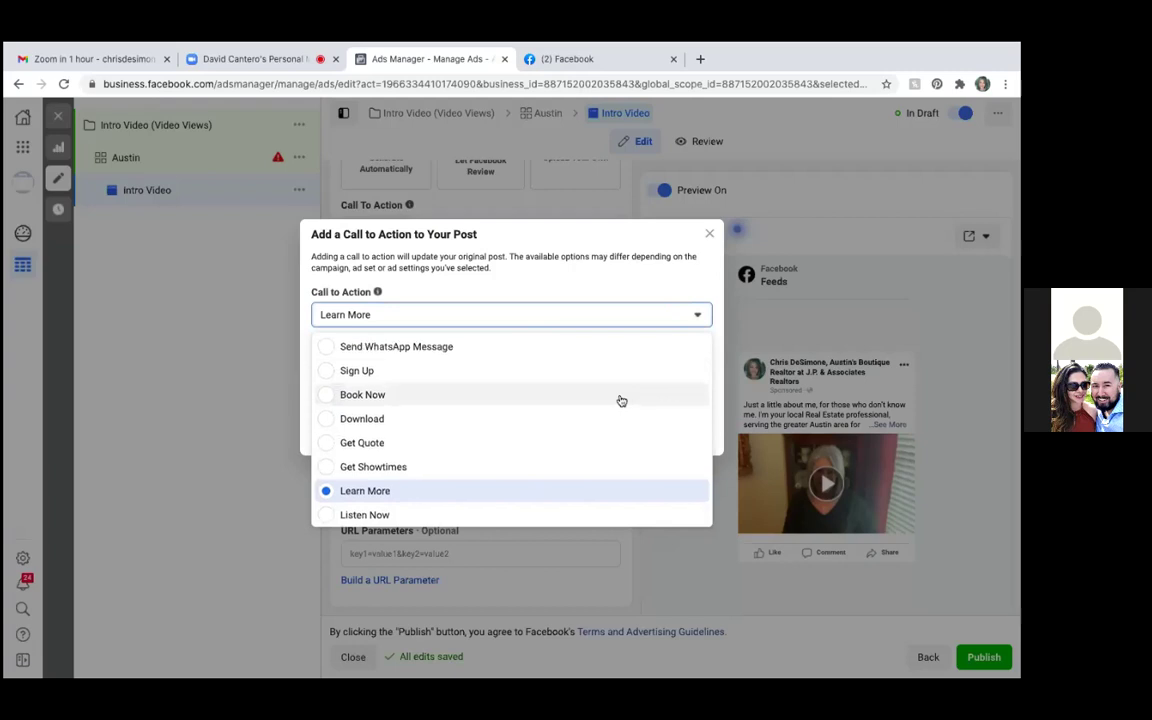
scroll(621, 400, up, 2)
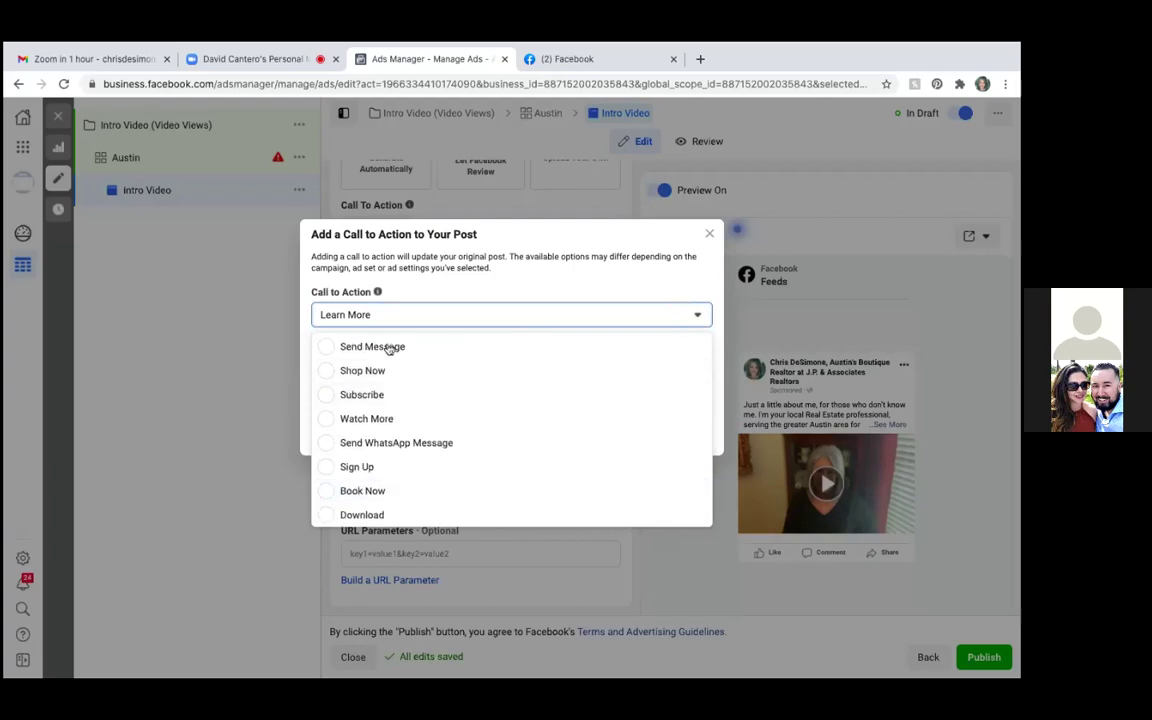
click(324, 348)
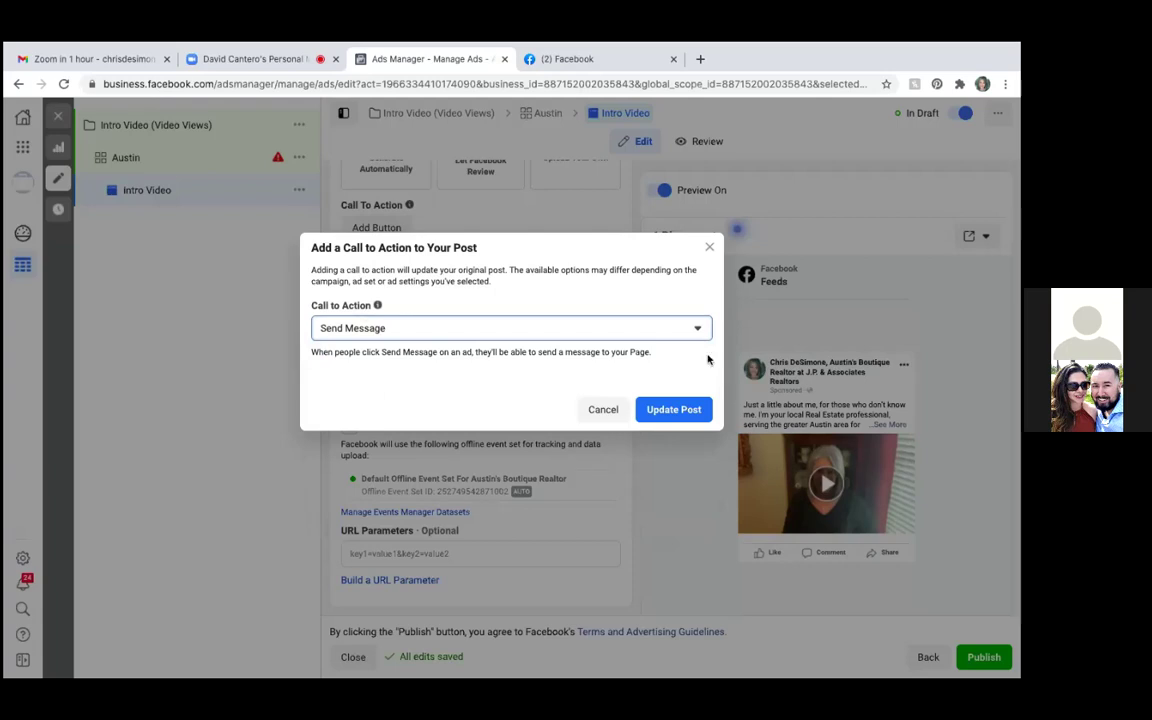
click(681, 411)
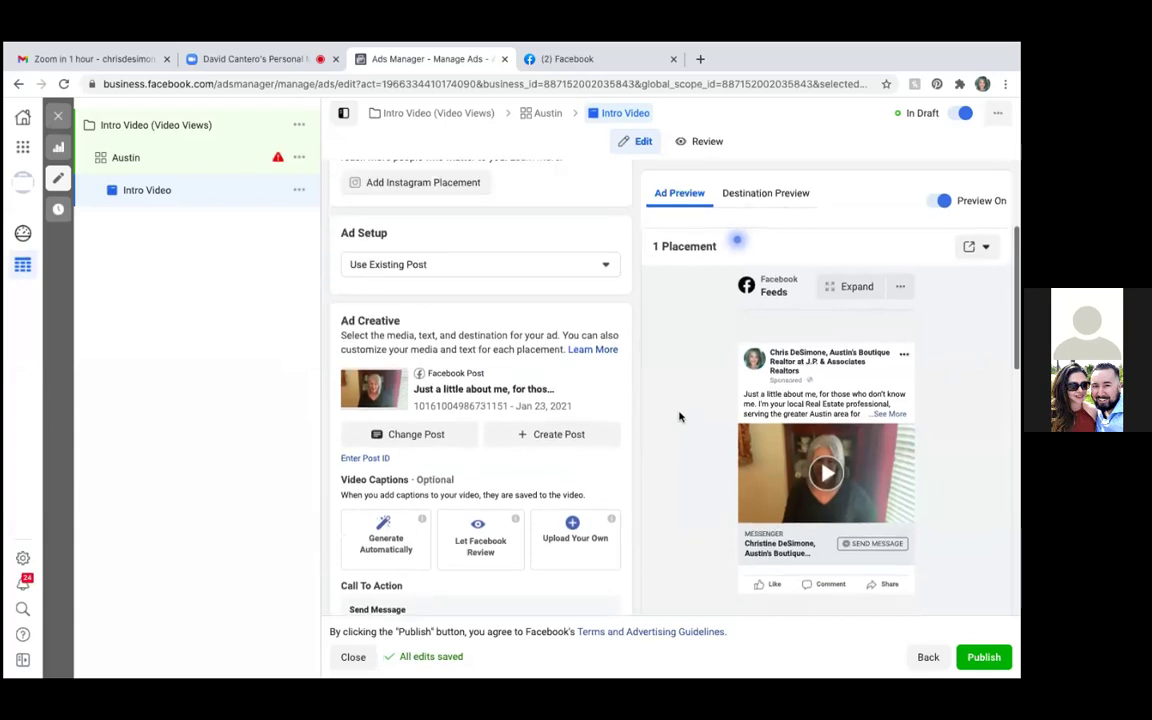
scroll(679, 416, down, 1)
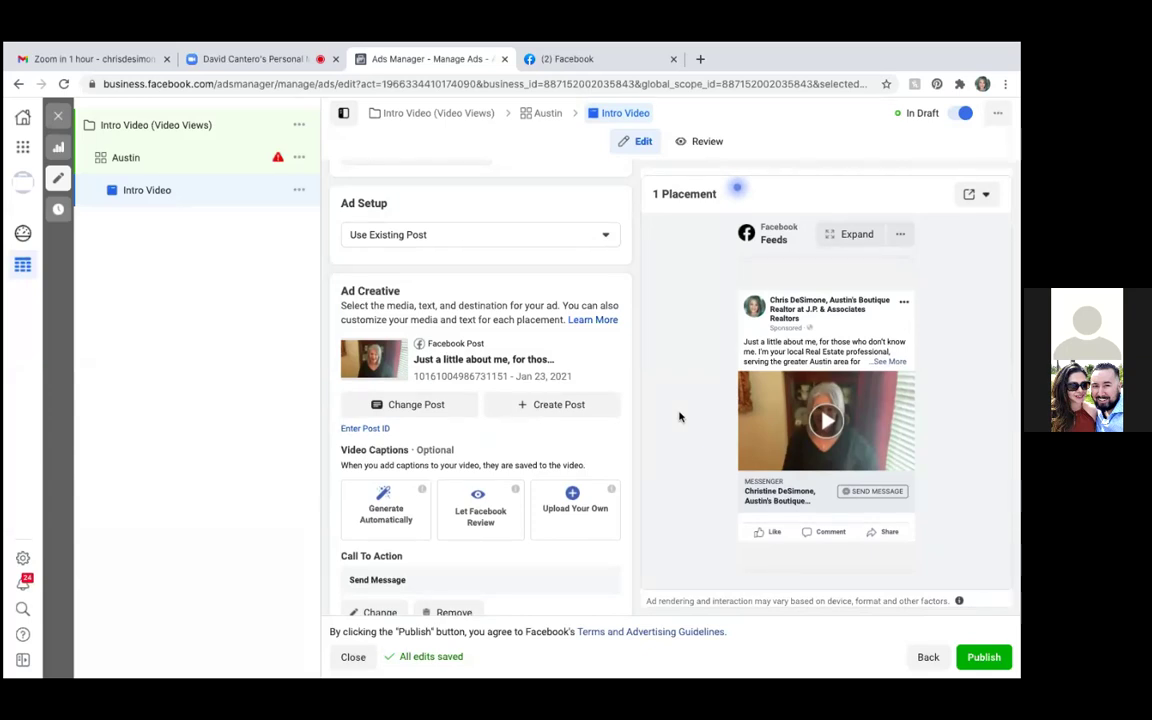
scroll(681, 404, down, 5)
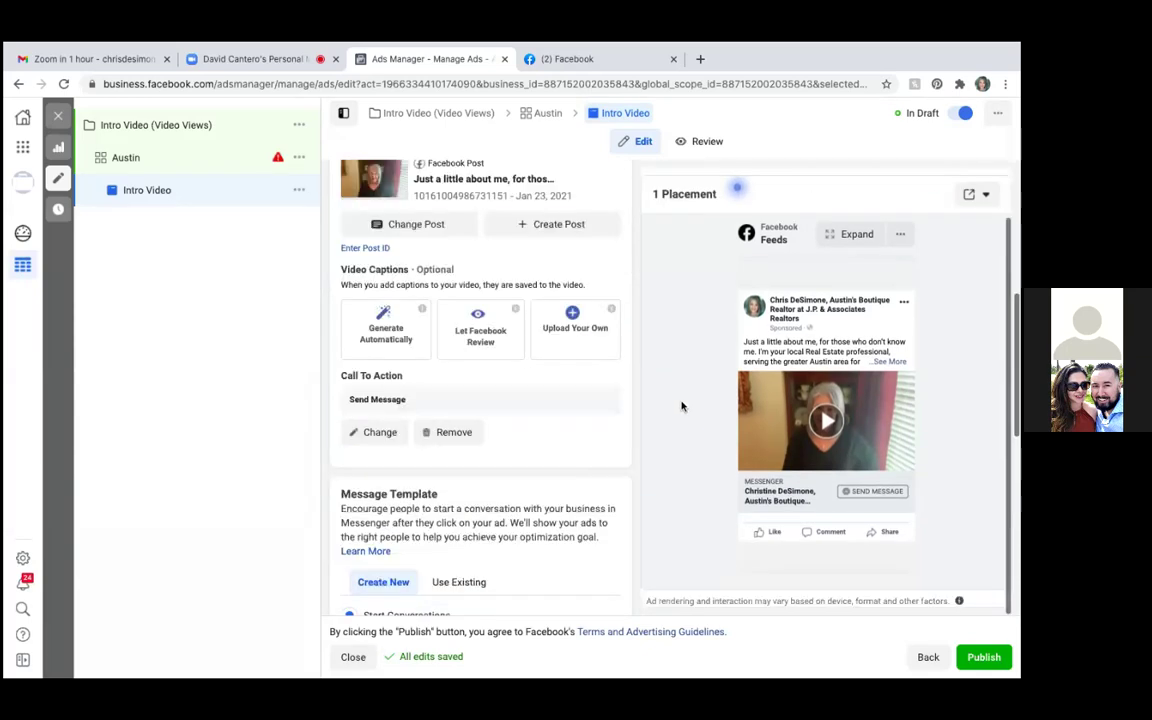
scroll(547, 529, down, 5)
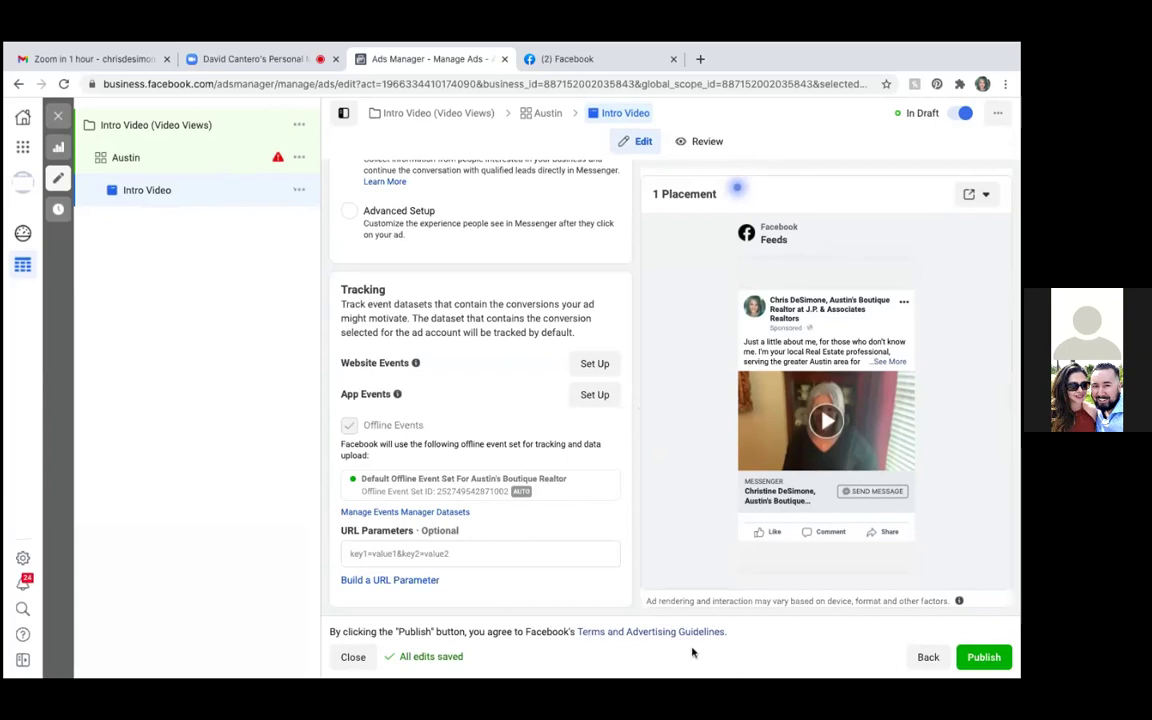
mouse_move(740, 192)
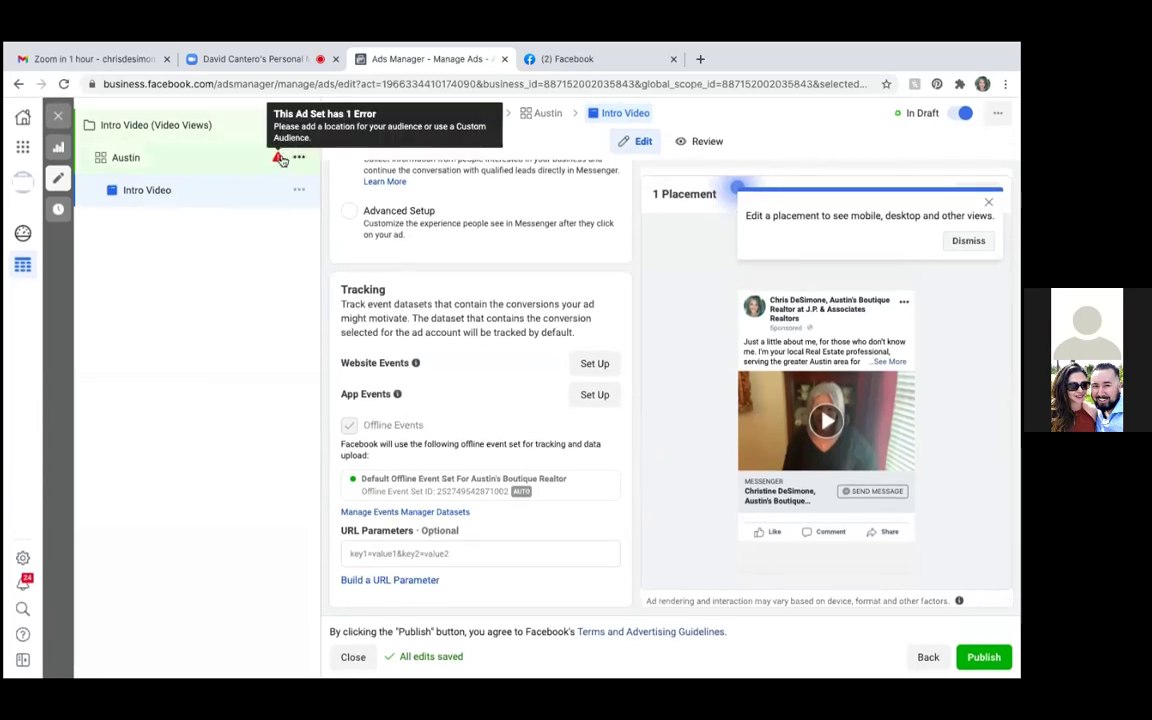
Reopen the error-flagged Austin ad set from the left tree and scroll to Audience Locations
mouse_move(279, 157)
click(279, 157)
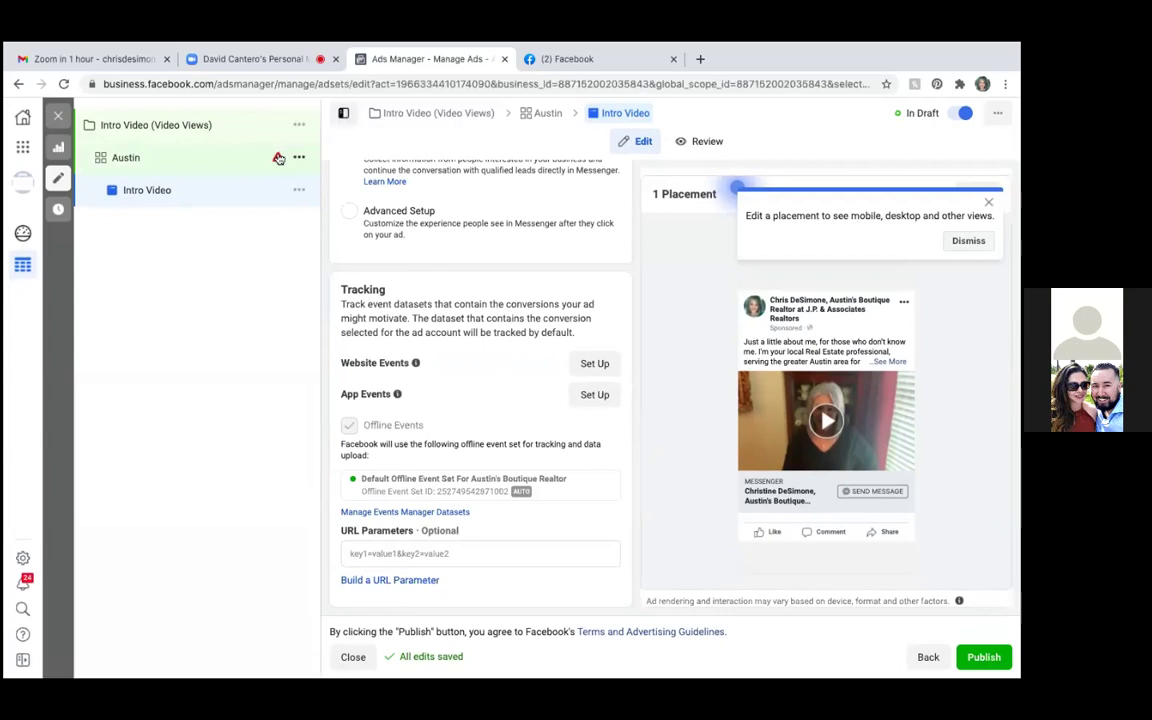
click(279, 158)
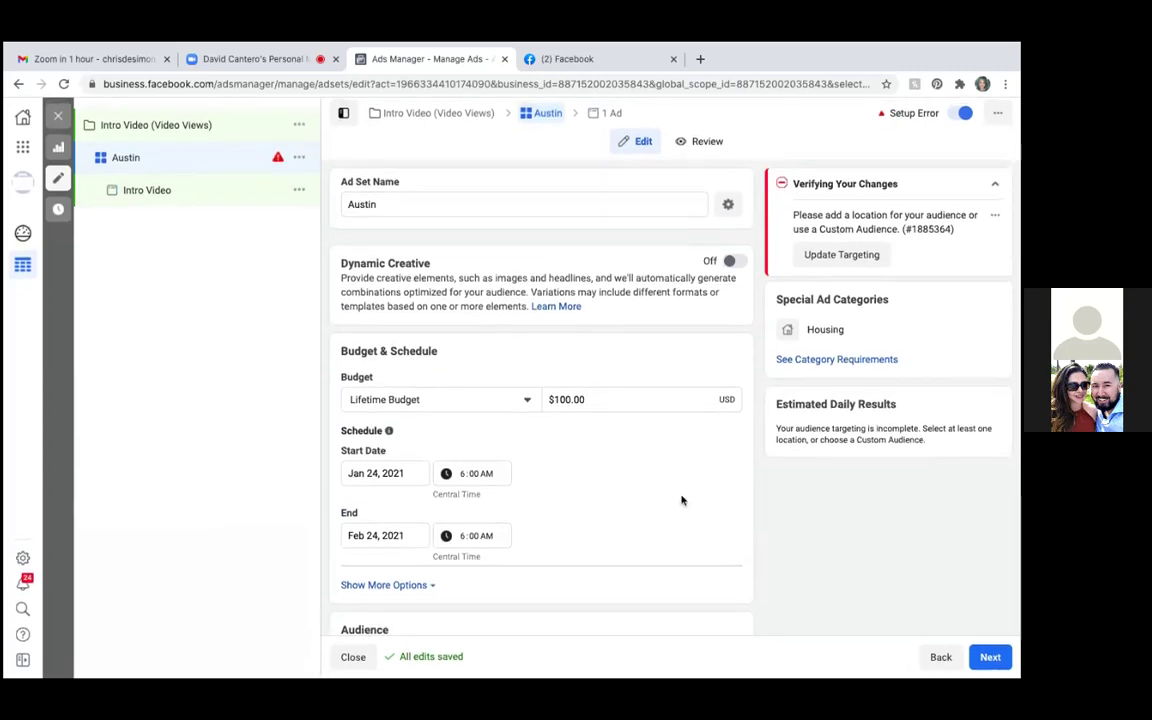
scroll(681, 500, down, 1)
scroll(681, 500, down, 5)
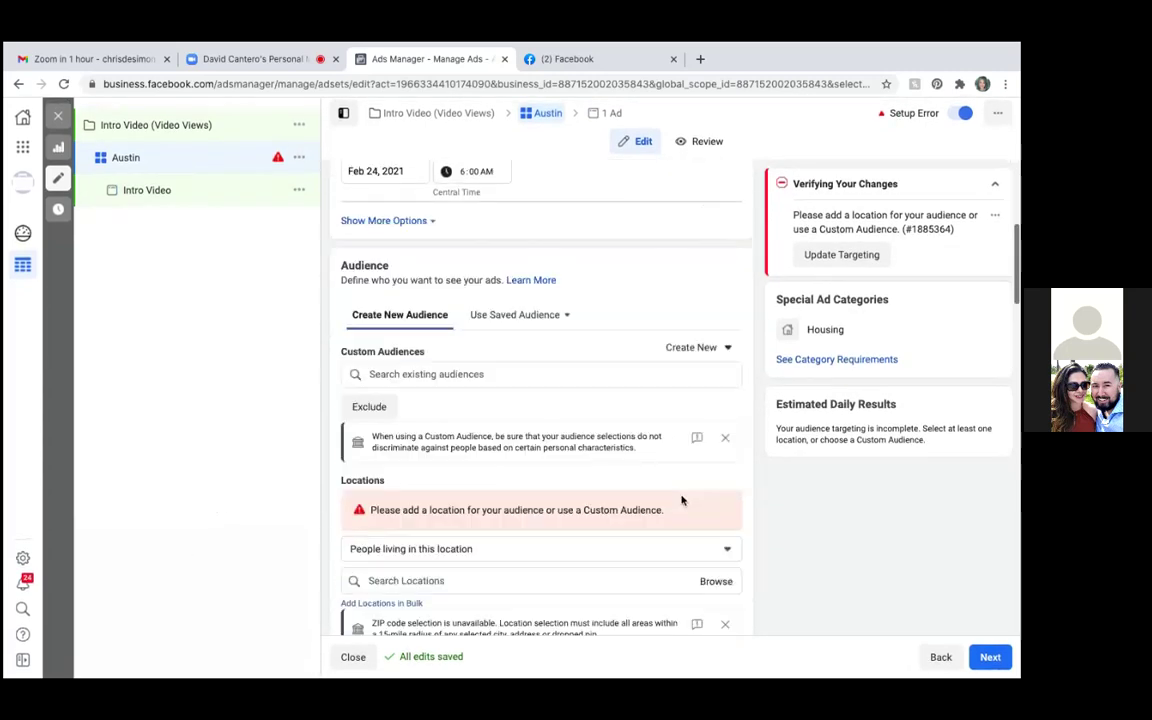
scroll(681, 500, down, 2)
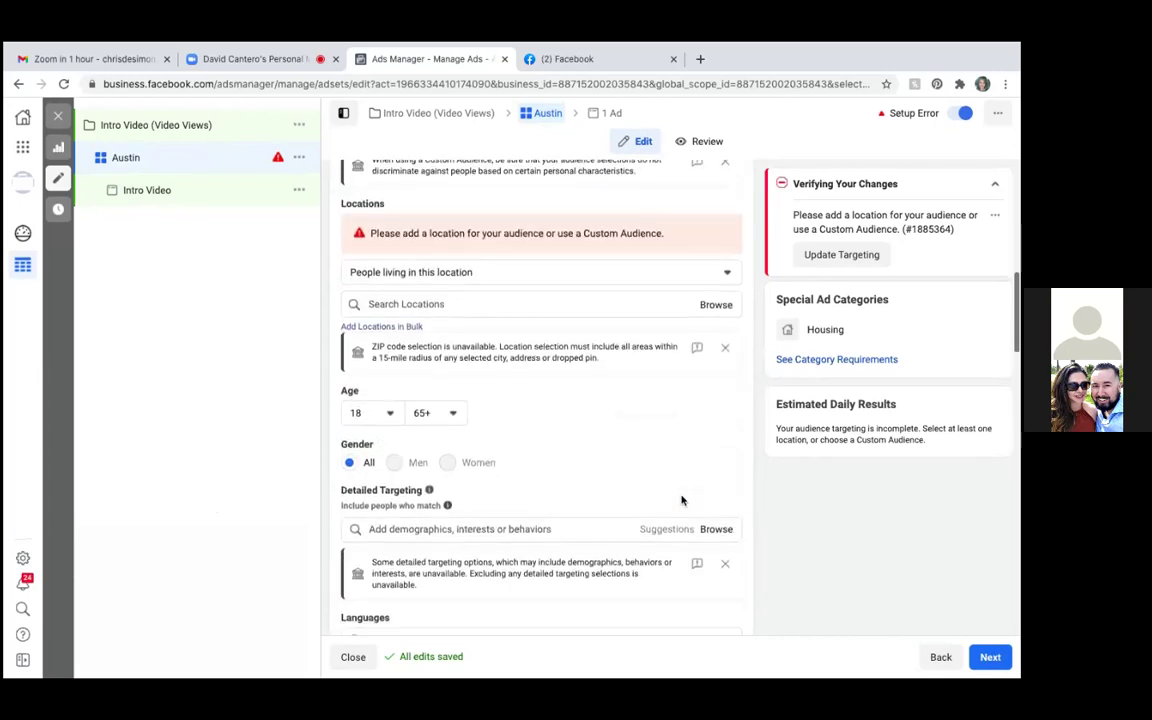
scroll(681, 500, up, 1)
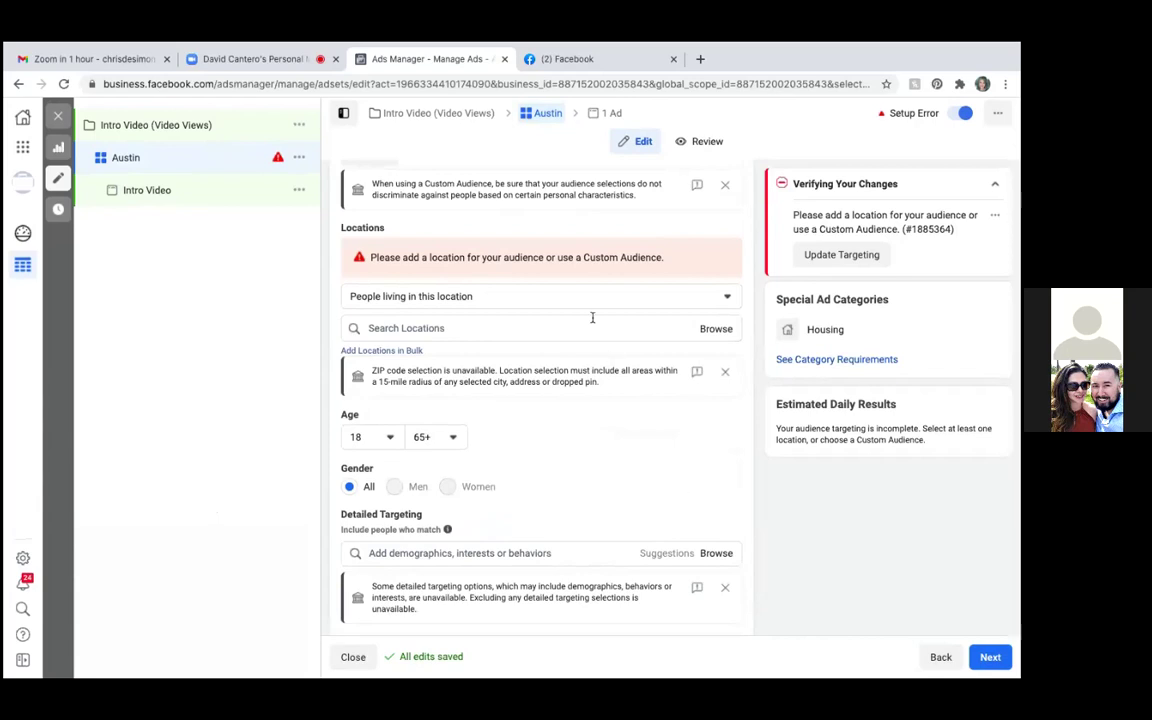
Target the Austin ad set within 15 miles of the Cedar Park, Texas address, then review Placements to Optimization & Delivery
click(383, 327)
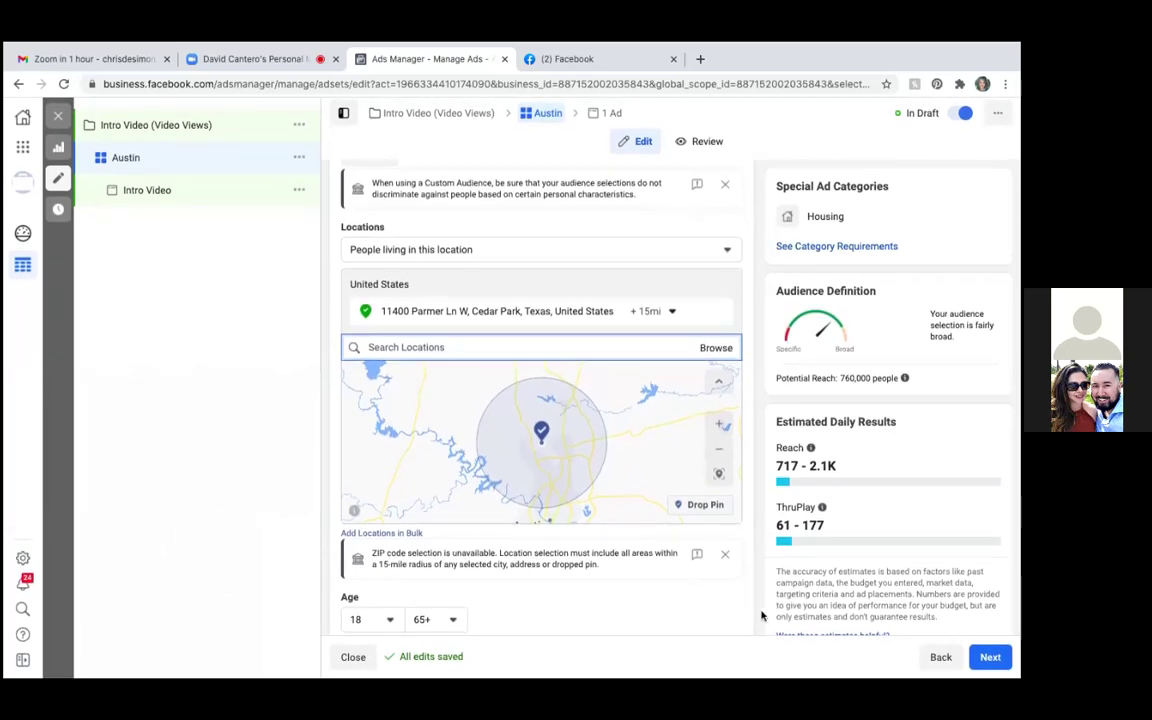
scroll(765, 613, down, 5)
scroll(762, 615, up, 3)
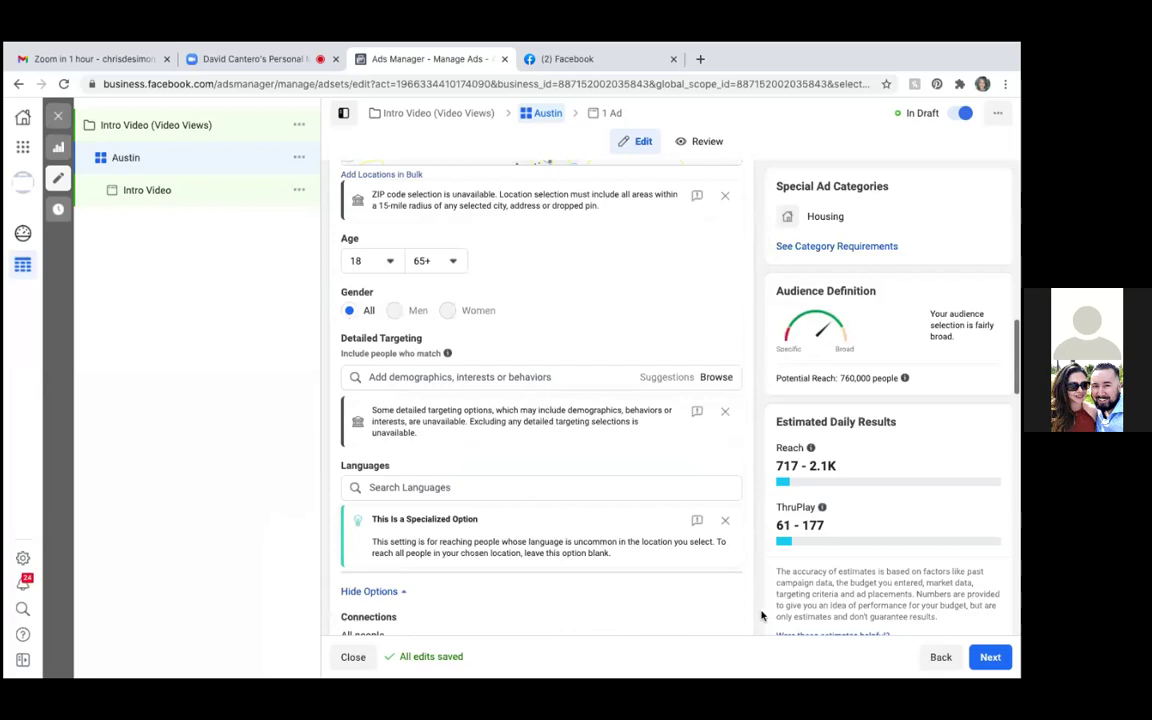
scroll(760, 615, down, 3)
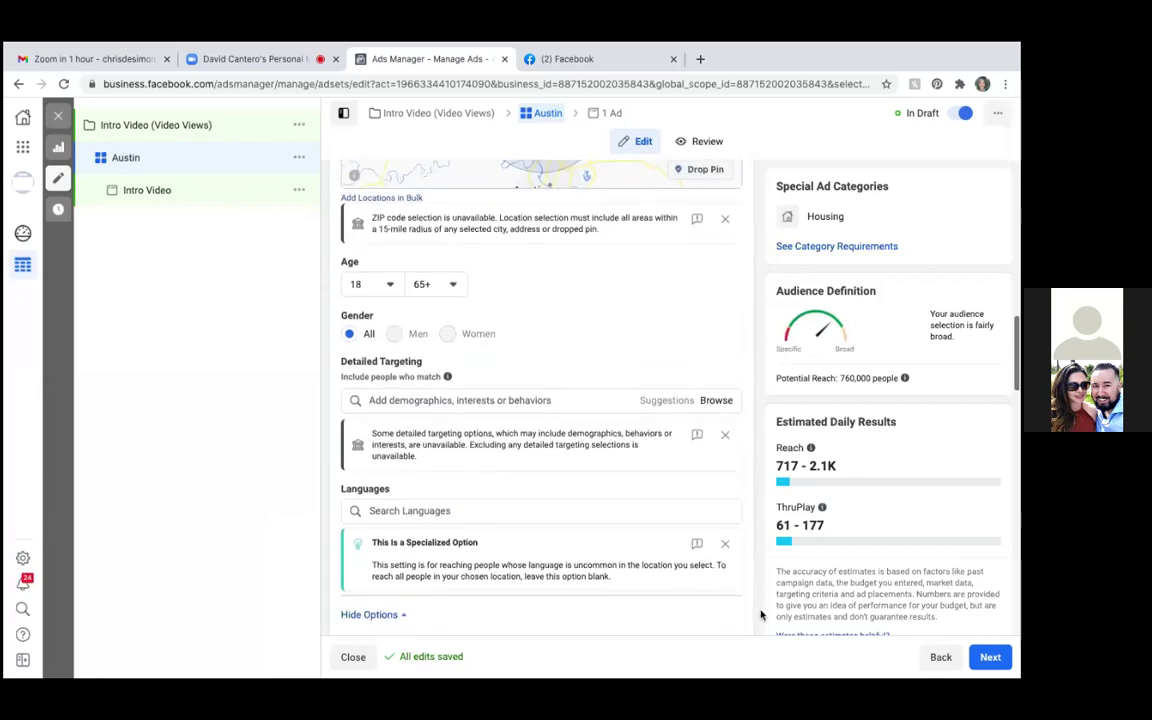
scroll(760, 614, down, 3)
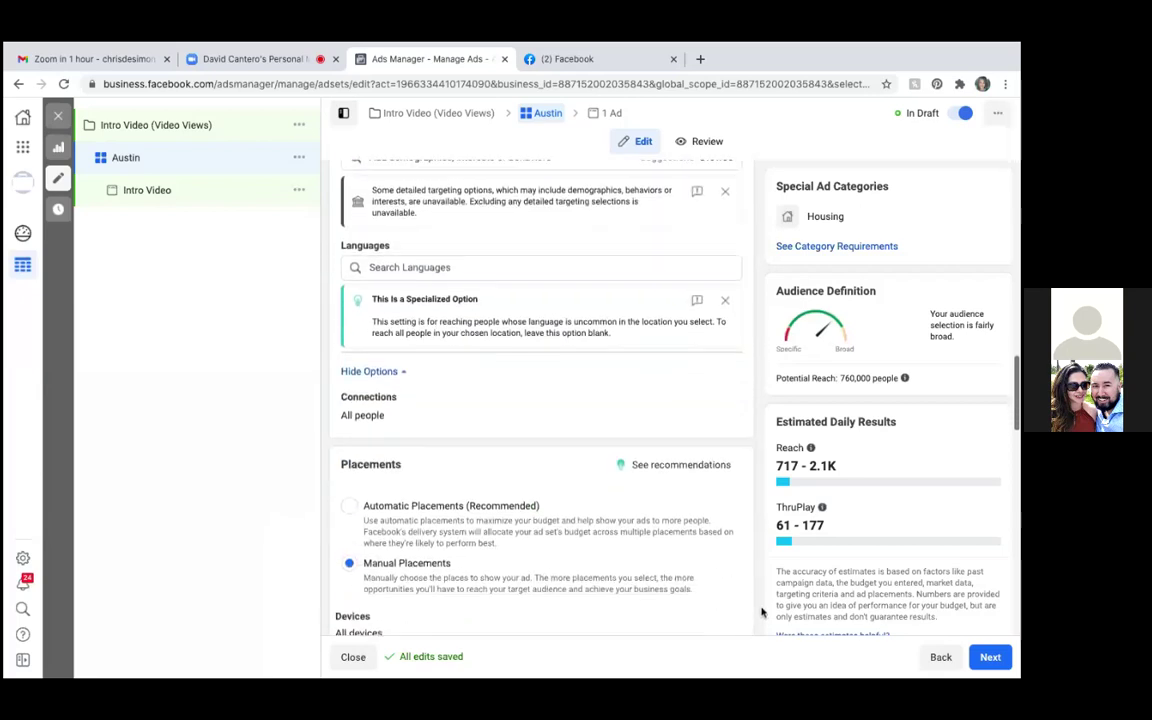
scroll(762, 610, down, 1)
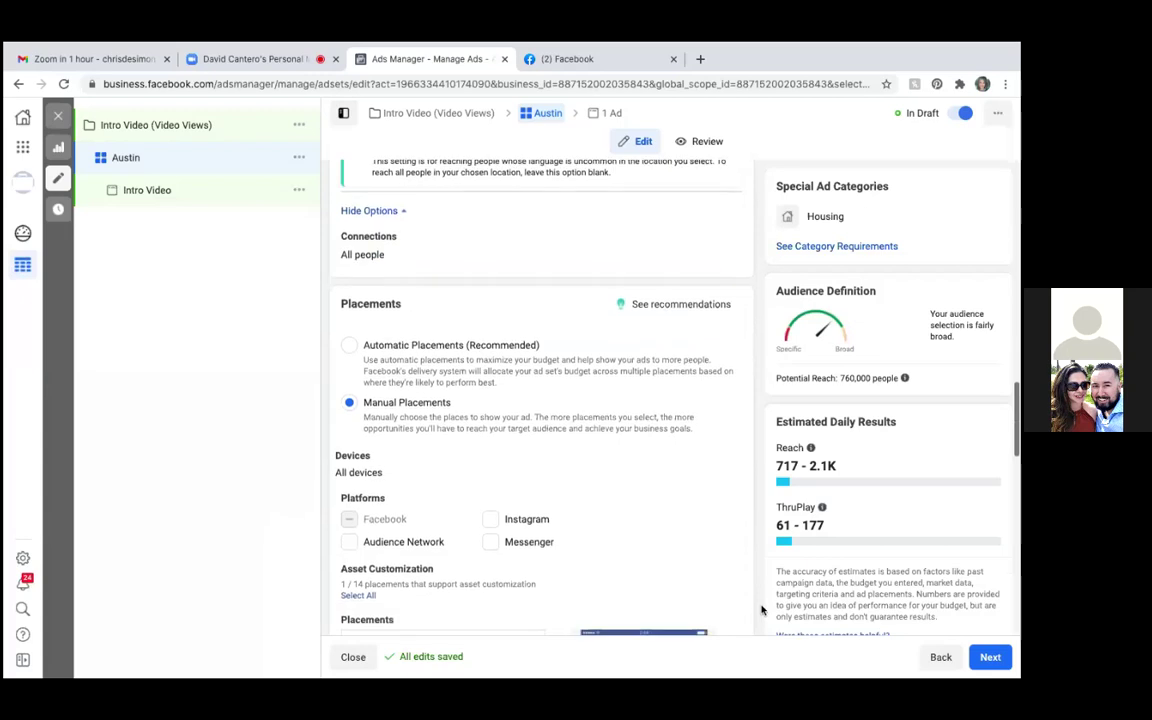
scroll(762, 610, down, 1)
scroll(762, 610, down, 3)
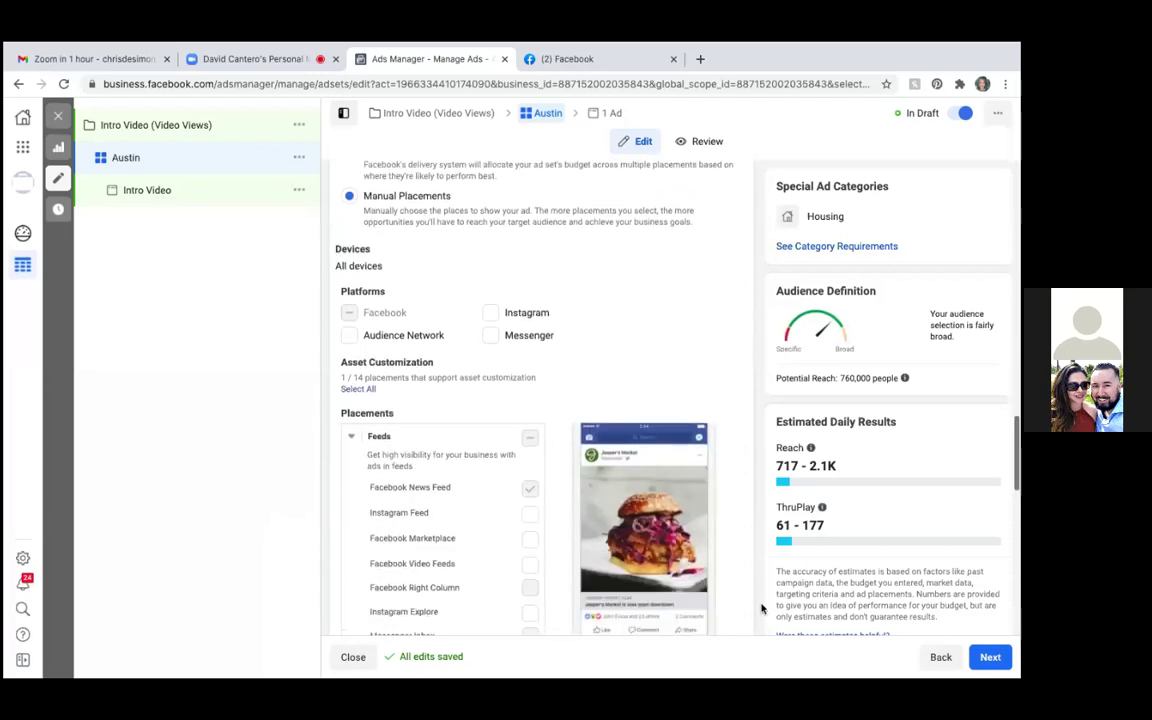
scroll(762, 603, down, 5)
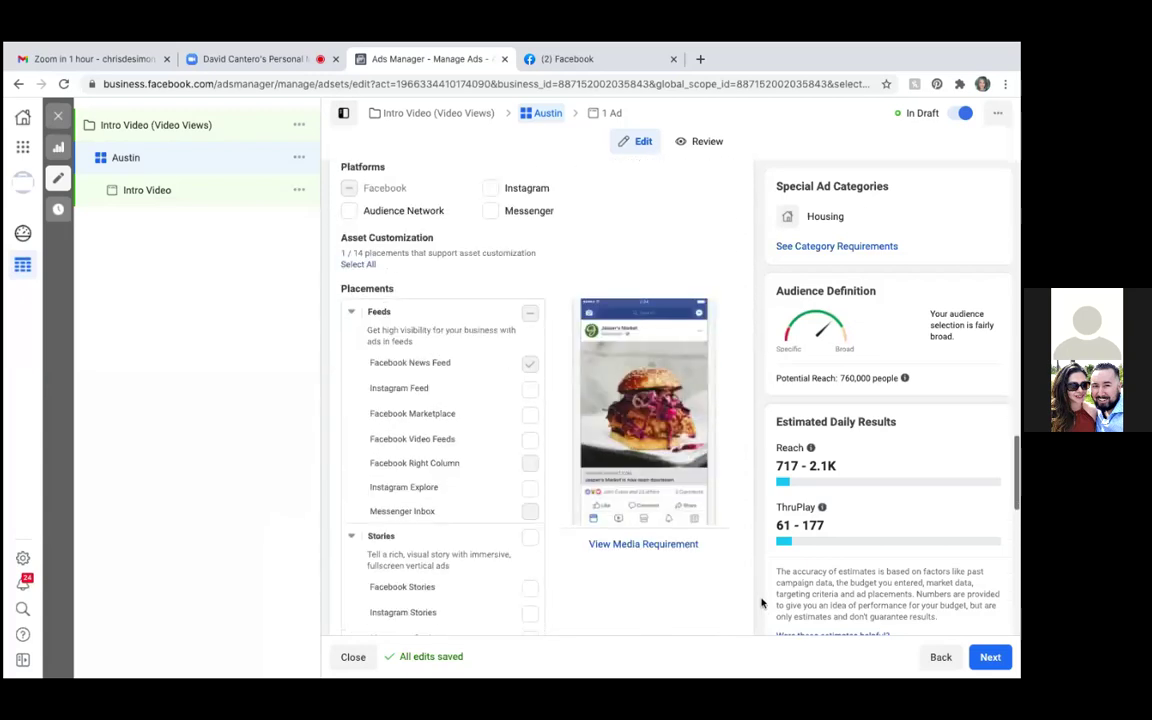
scroll(762, 603, down, 5)
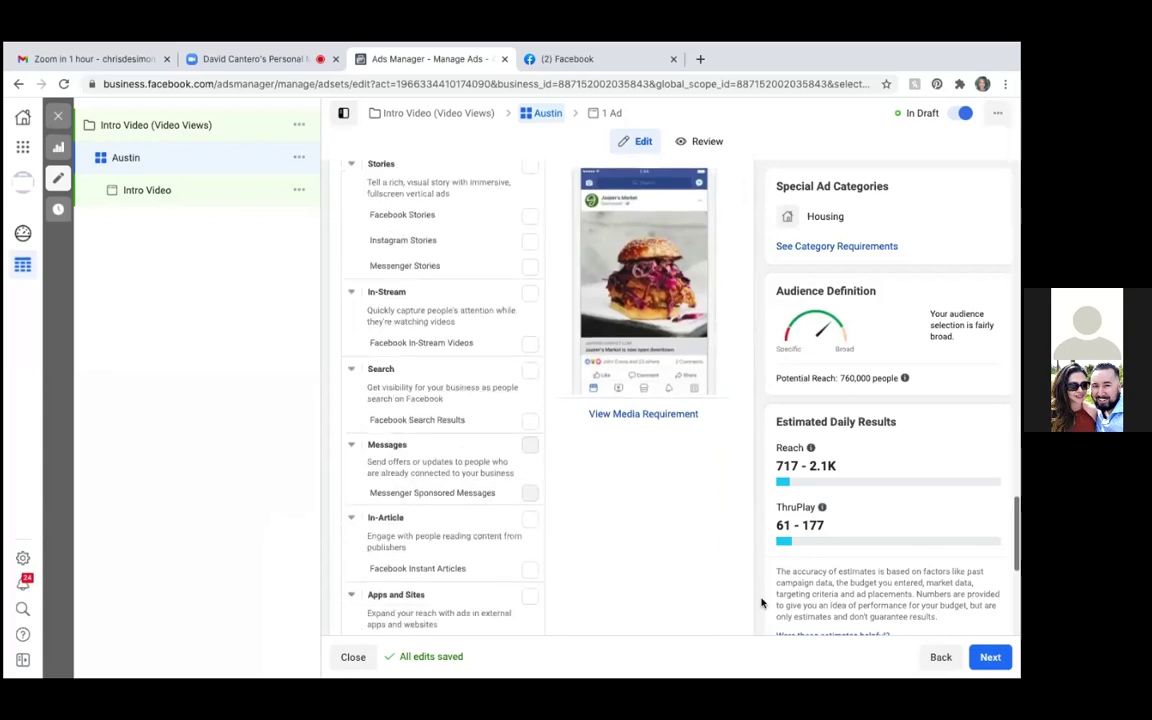
scroll(762, 603, down, 3)
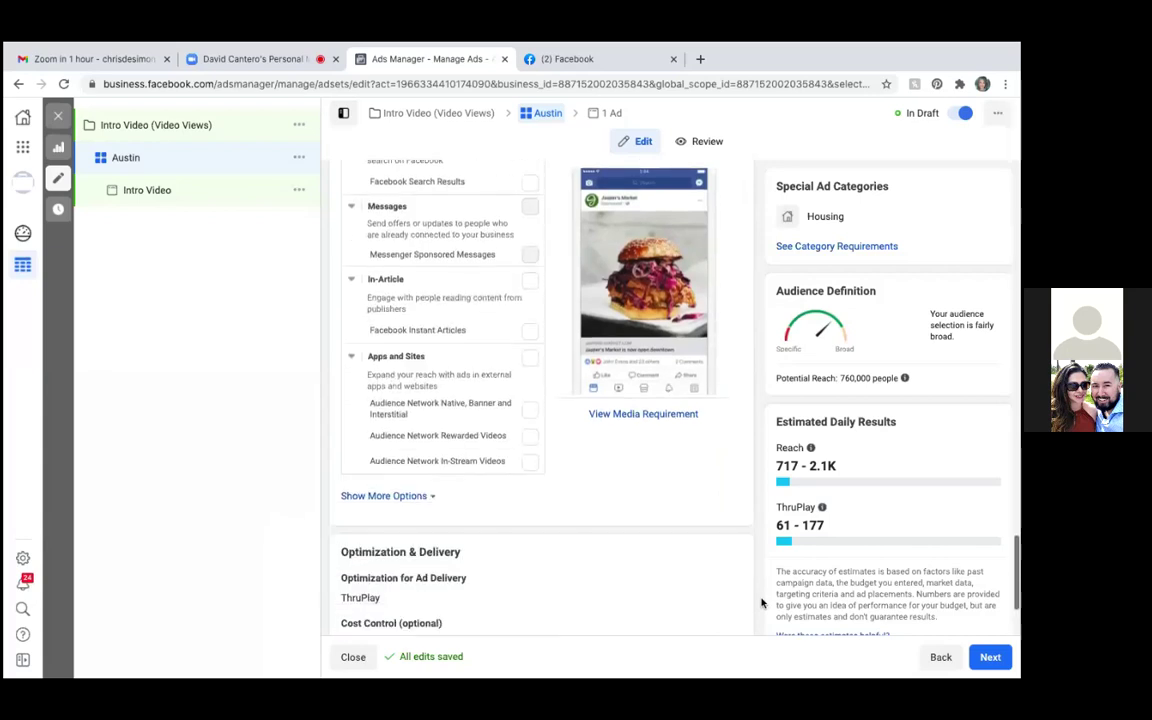
Publish the Intro Video campaign, ad set and ad, then close the editor
click(988, 664)
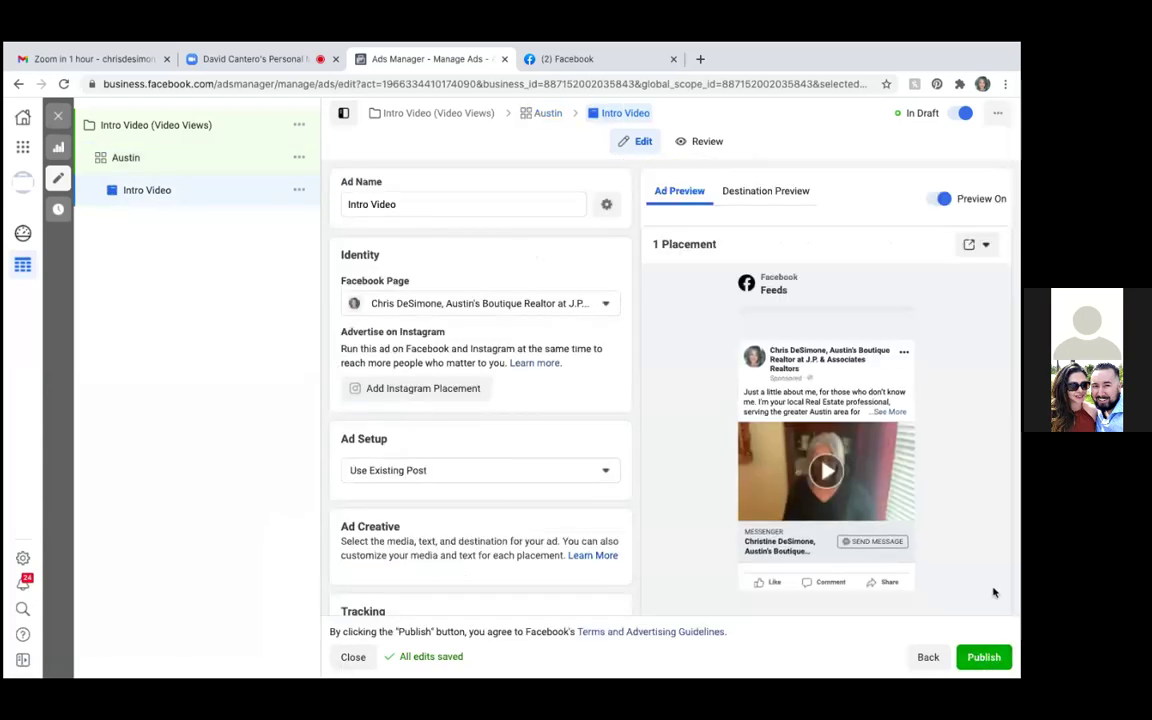
click(984, 658)
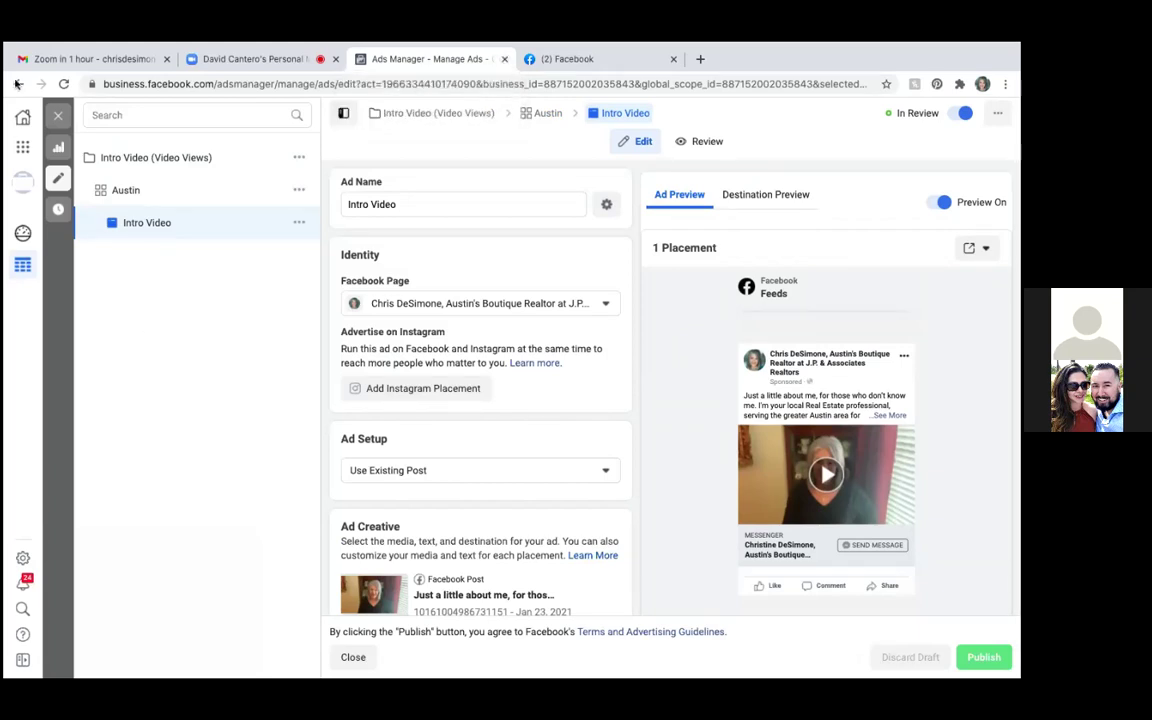
click(57, 119)
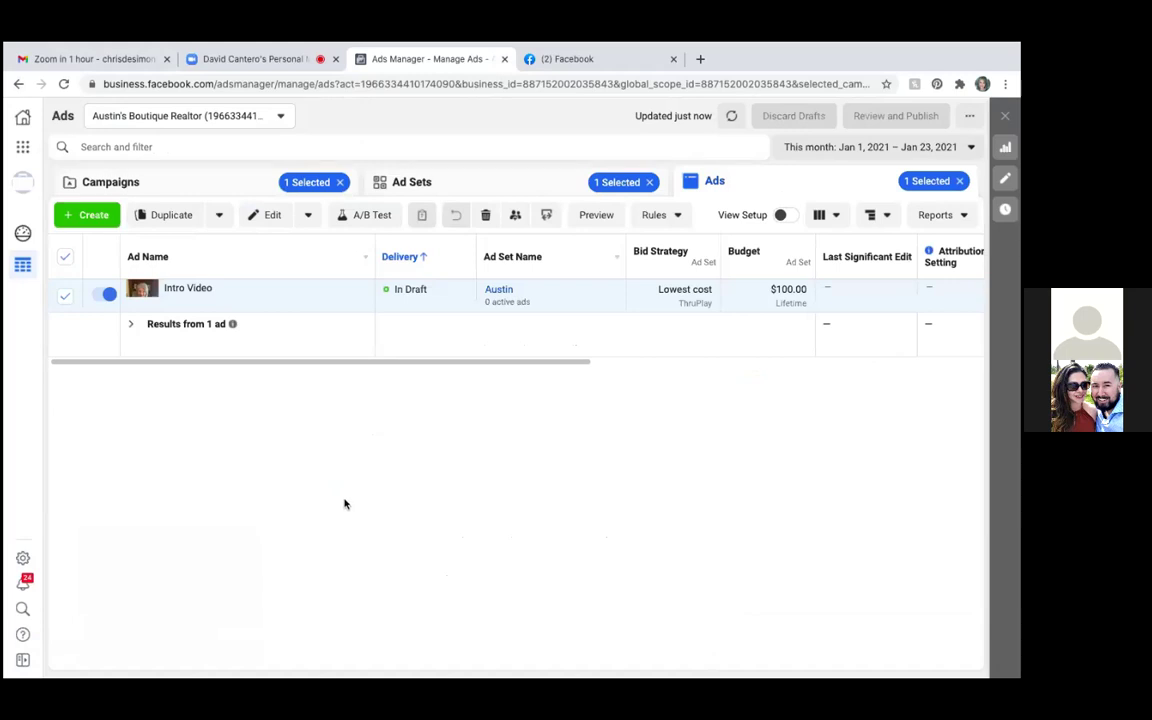
Clear the campaign, ad set and ad filters, deselecting Intro Video
click(340, 183)
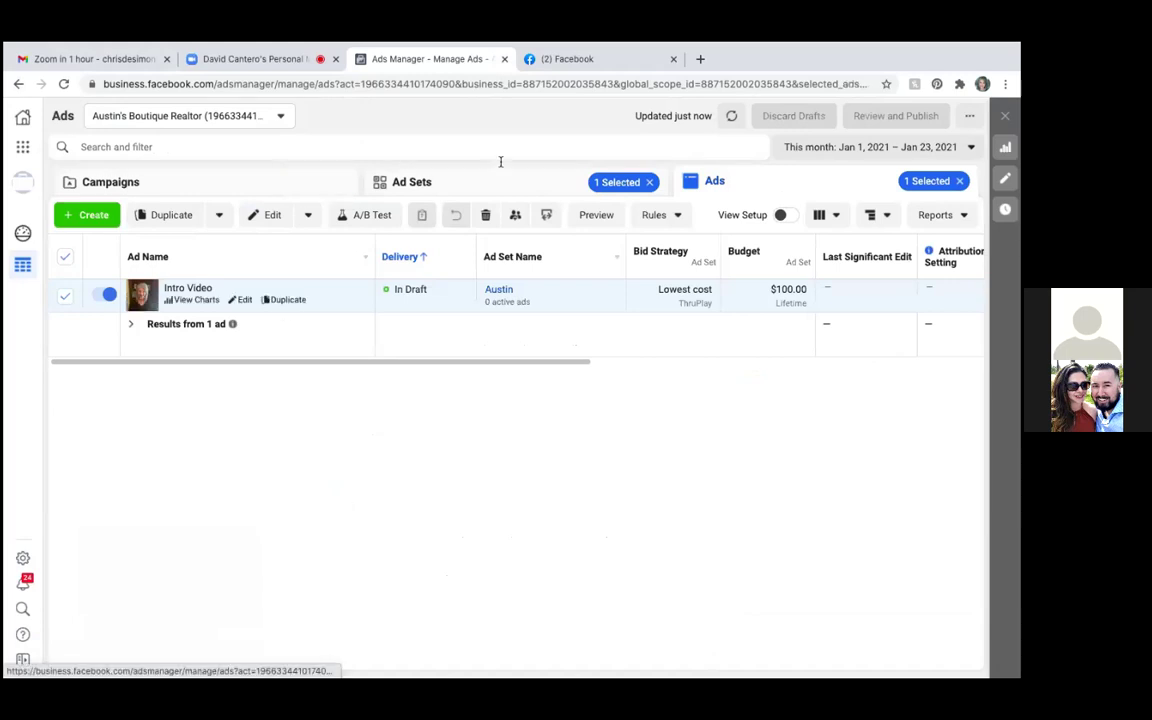
click(649, 183)
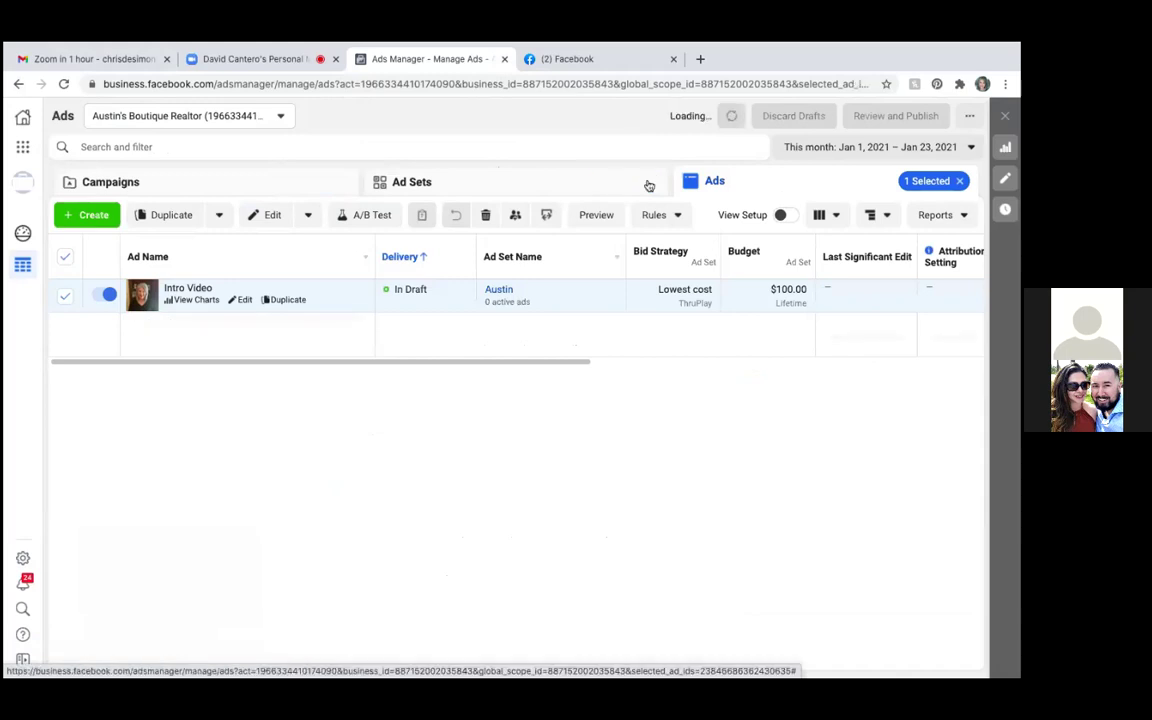
click(960, 183)
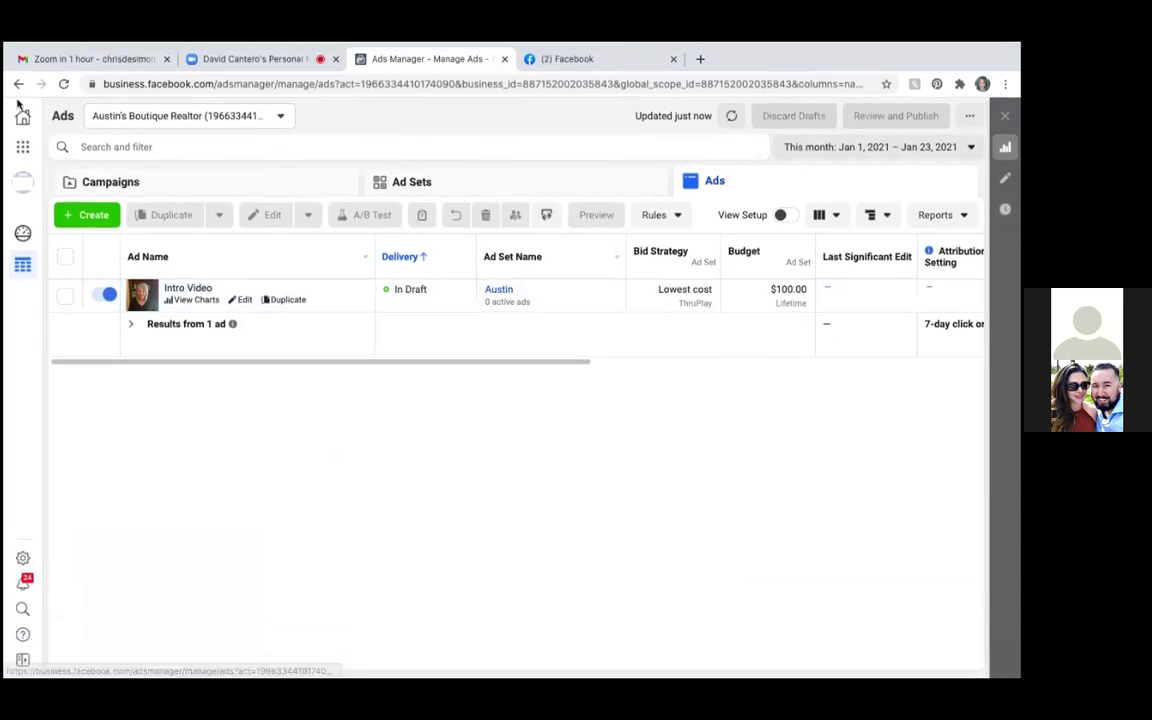
Reload Ads Manager and move from the ad set level up to the campaigns list
click(65, 85)
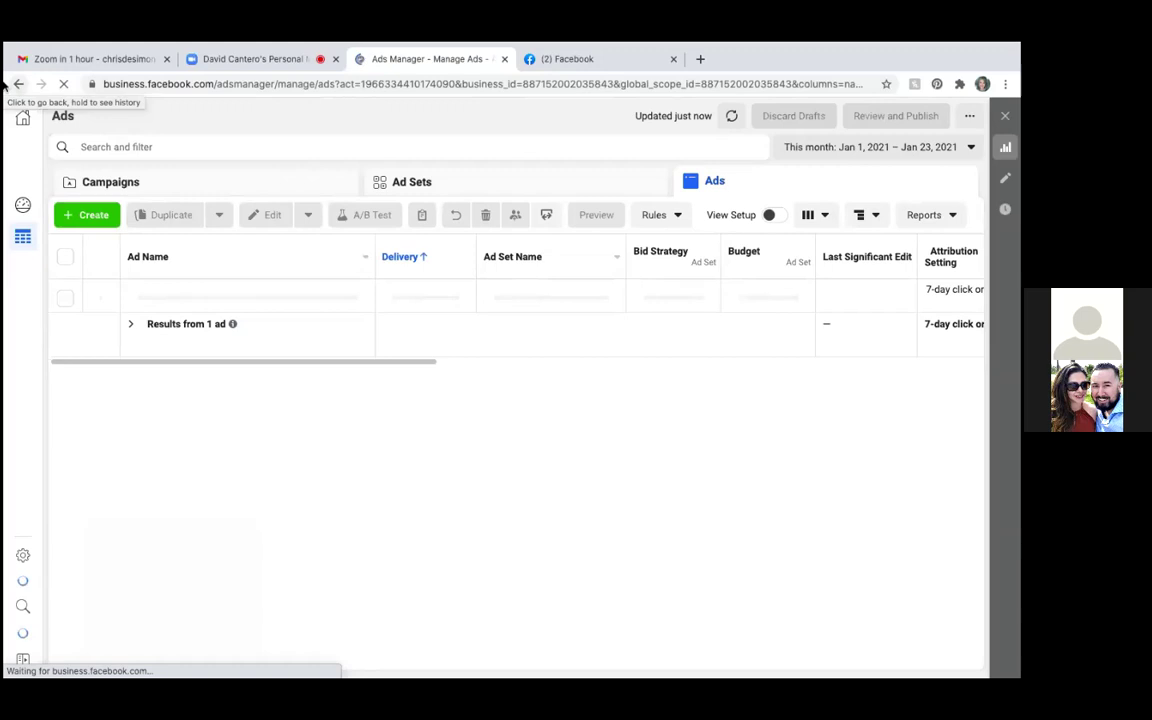
click(420, 185)
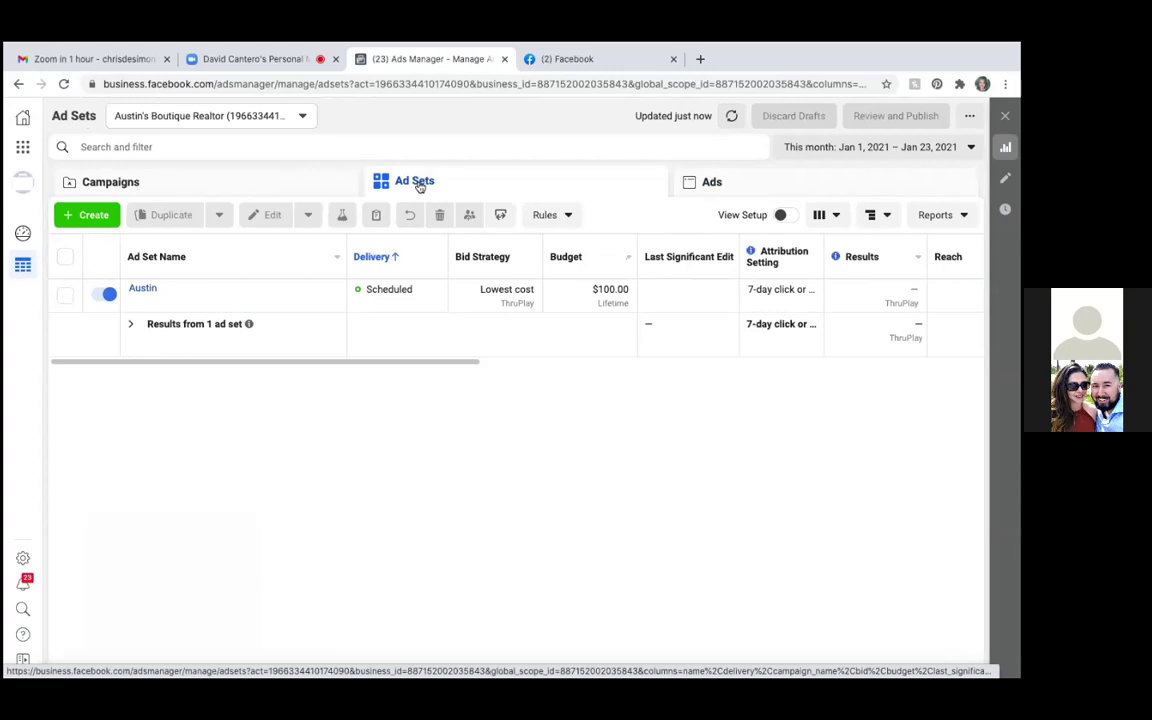
click(111, 183)
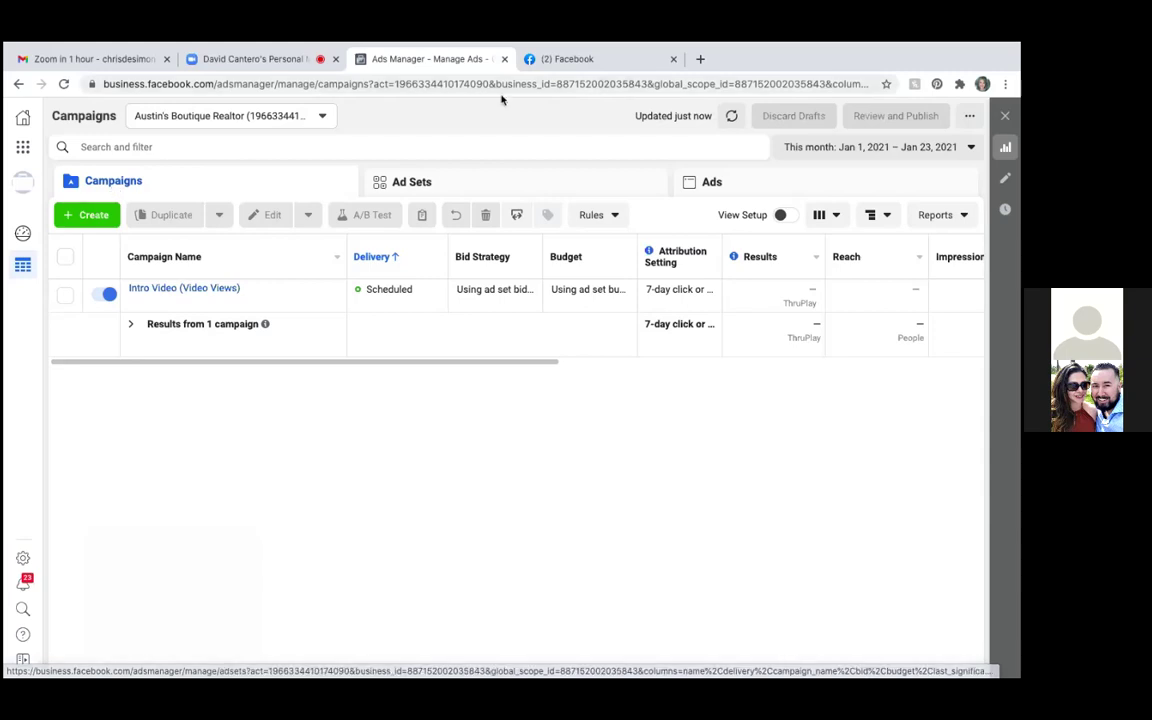
Go to Audiences from the Advertise section of the Business Tools menu
mouse_move(7, 128)
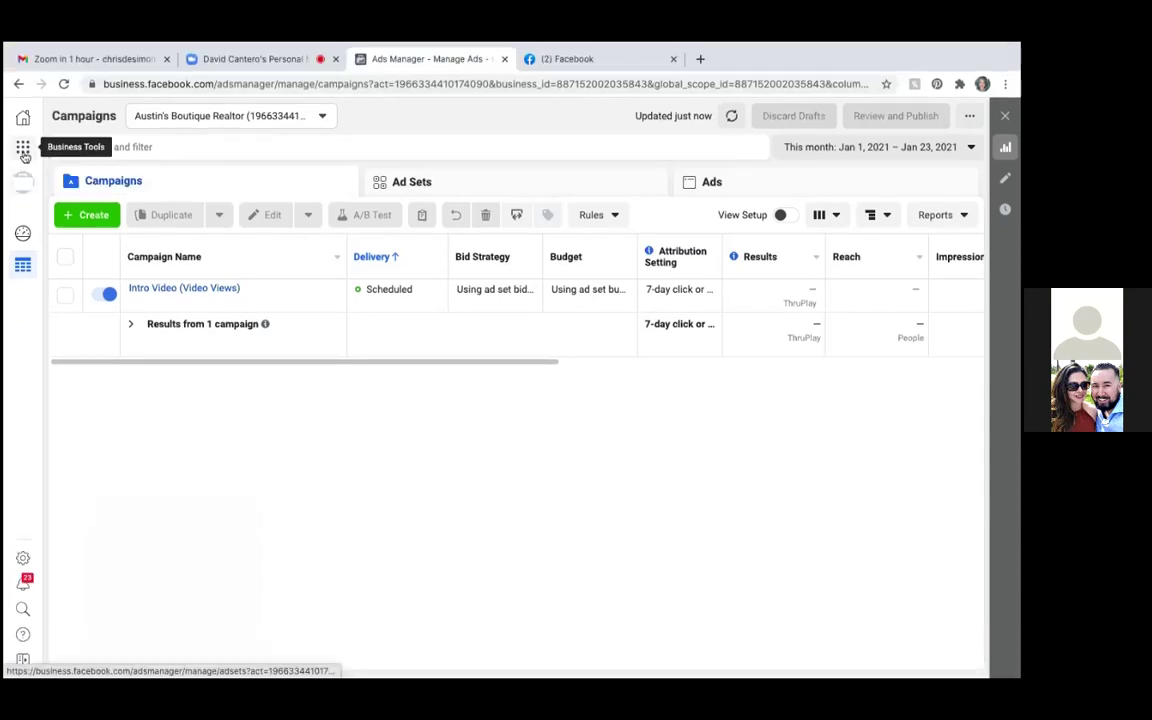
click(24, 151)
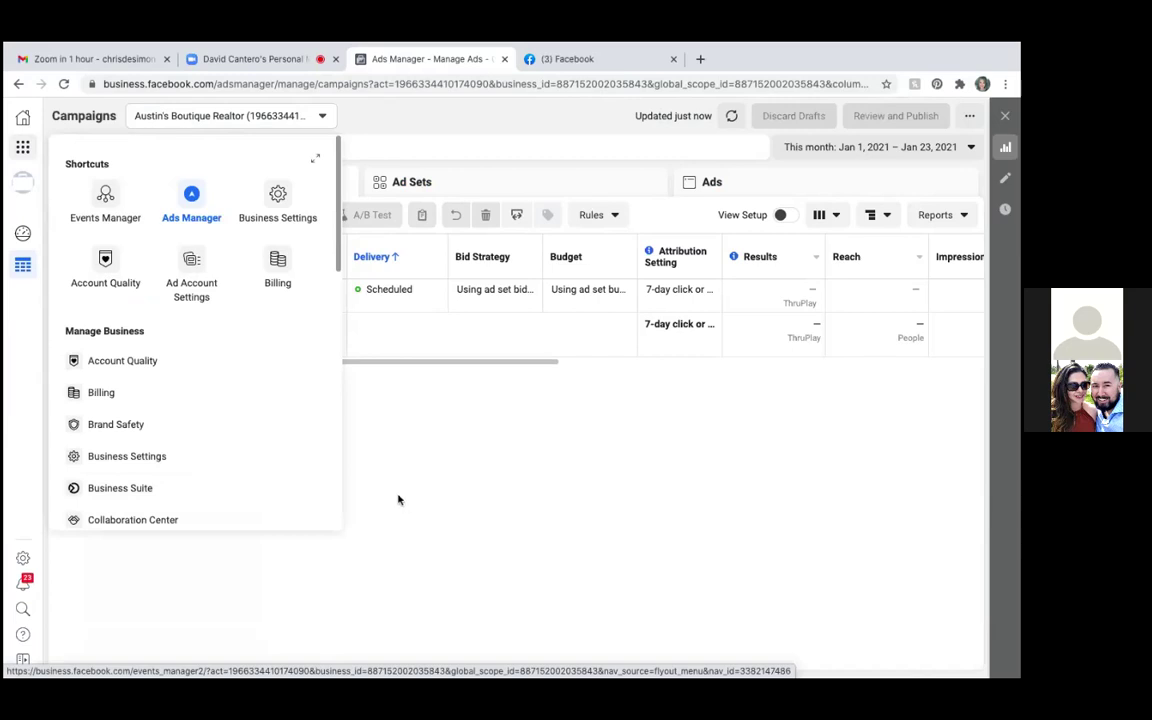
scroll(202, 485, down, 5)
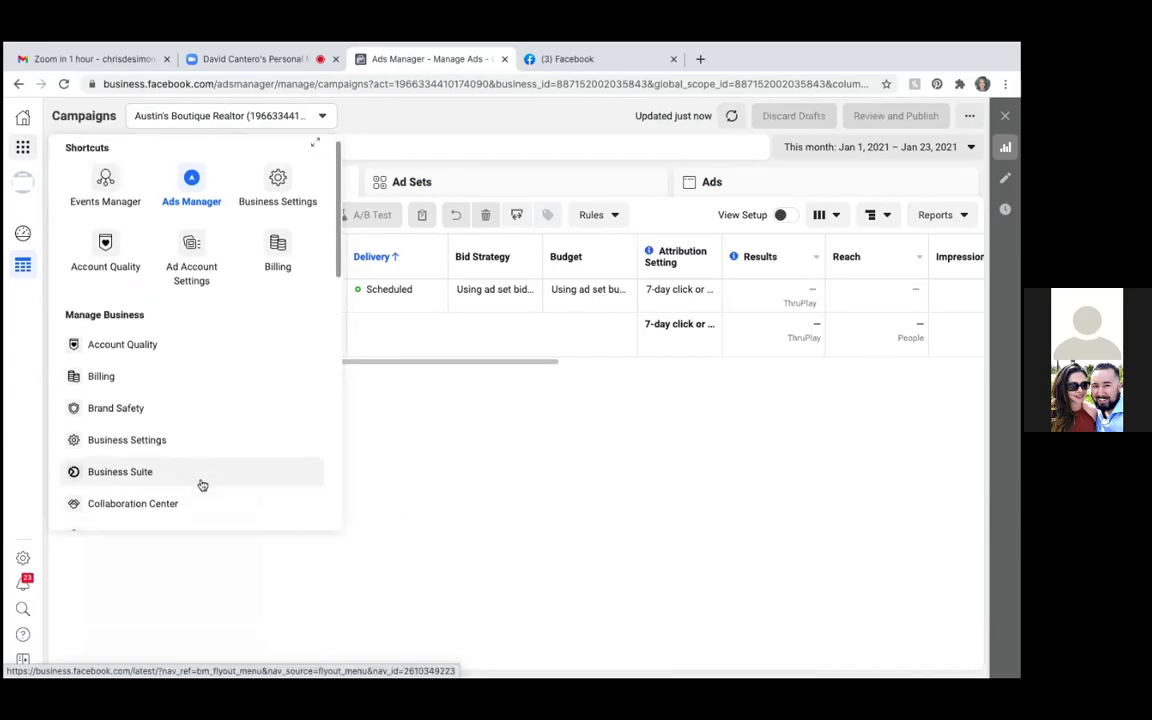
scroll(202, 485, down, 2)
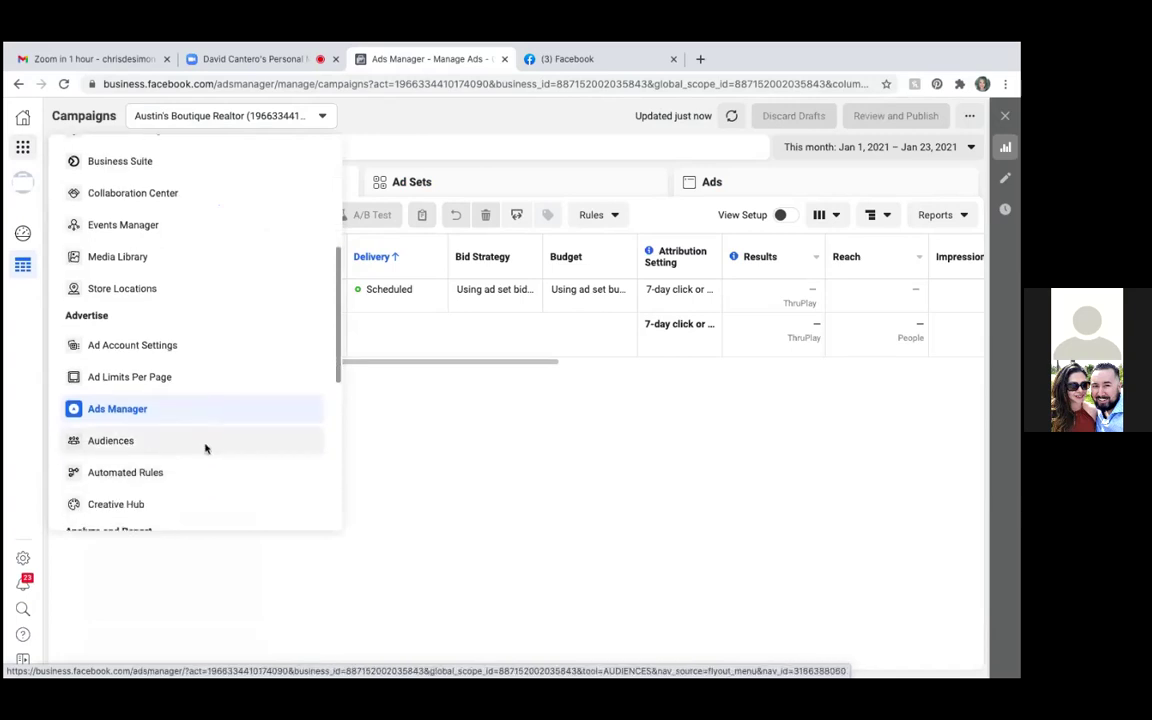
click(206, 449)
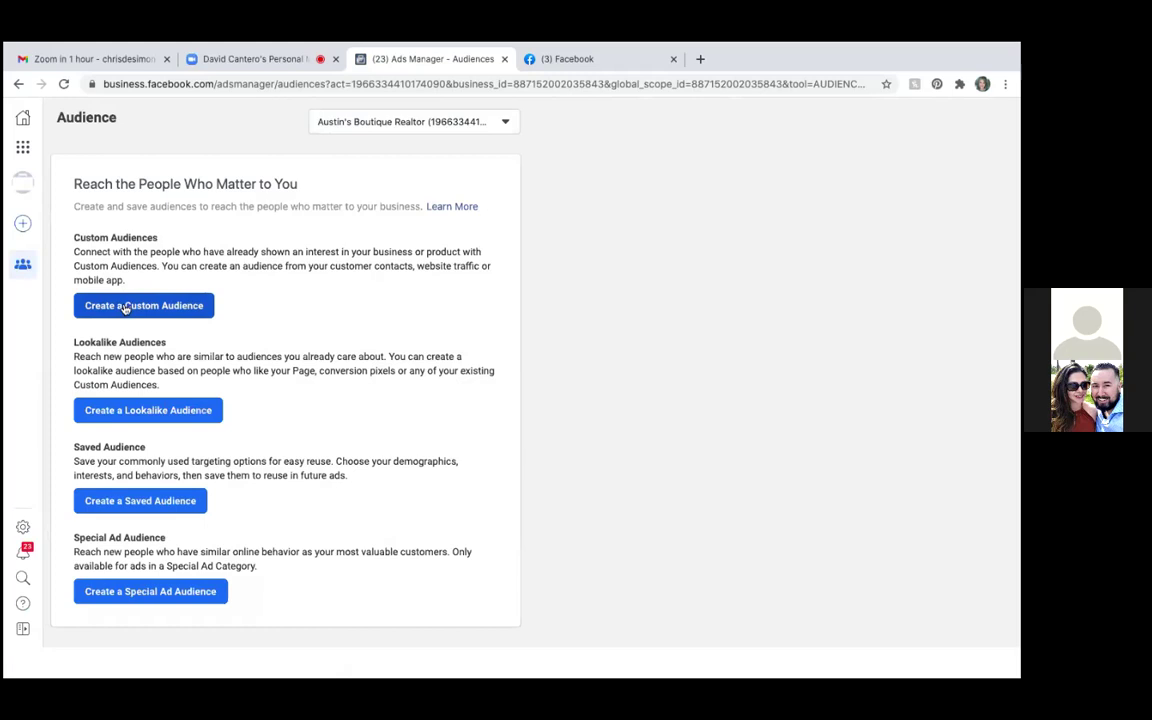
Start a Custom Audience using Video as the Facebook source
click(125, 308)
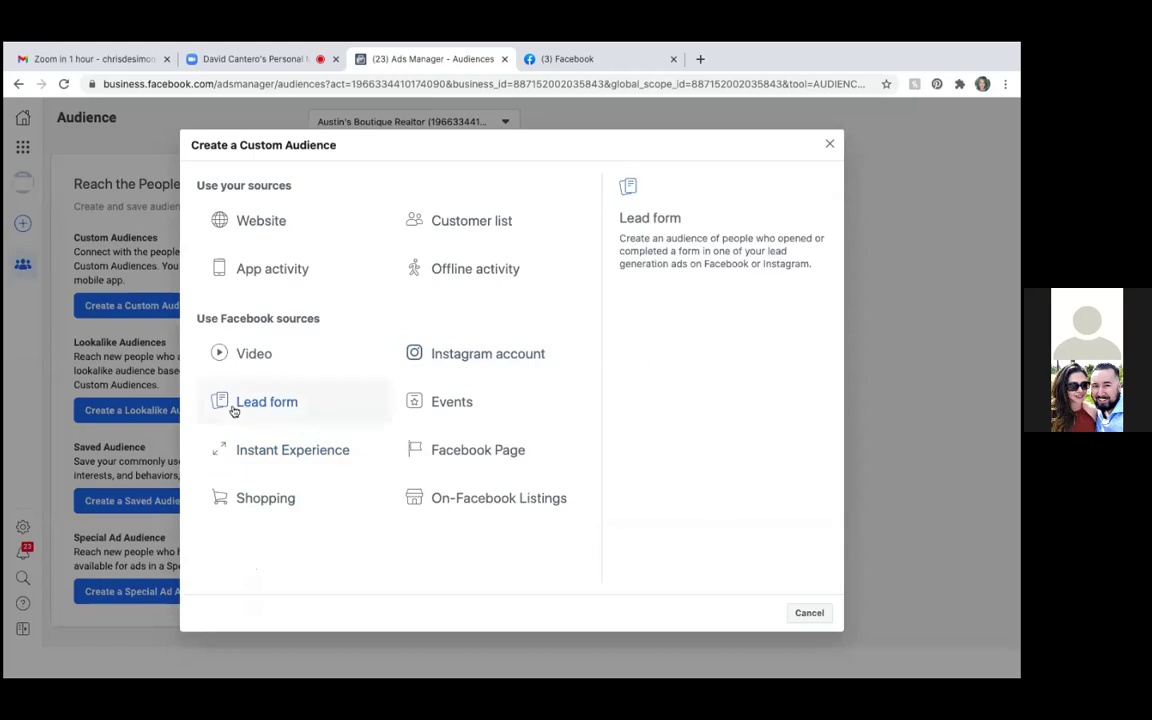
click(222, 355)
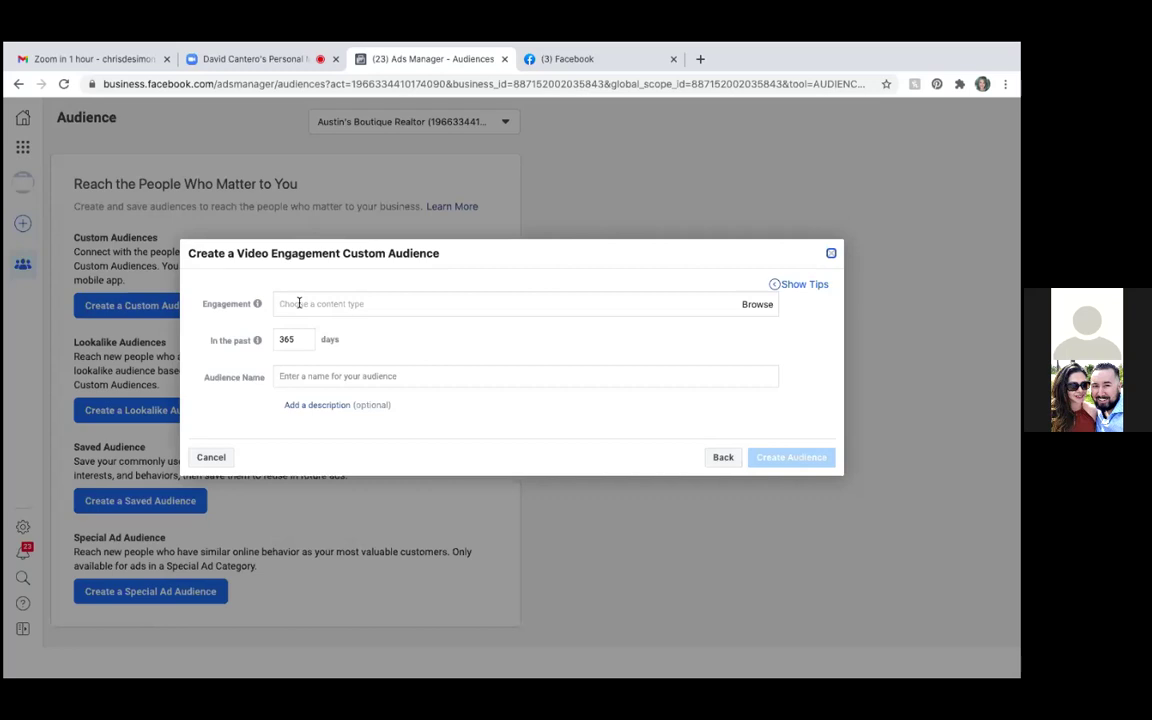
mouse_move(258, 302)
Set engagement to people who watched 25% of the most recent video and confirm it
click(470, 299)
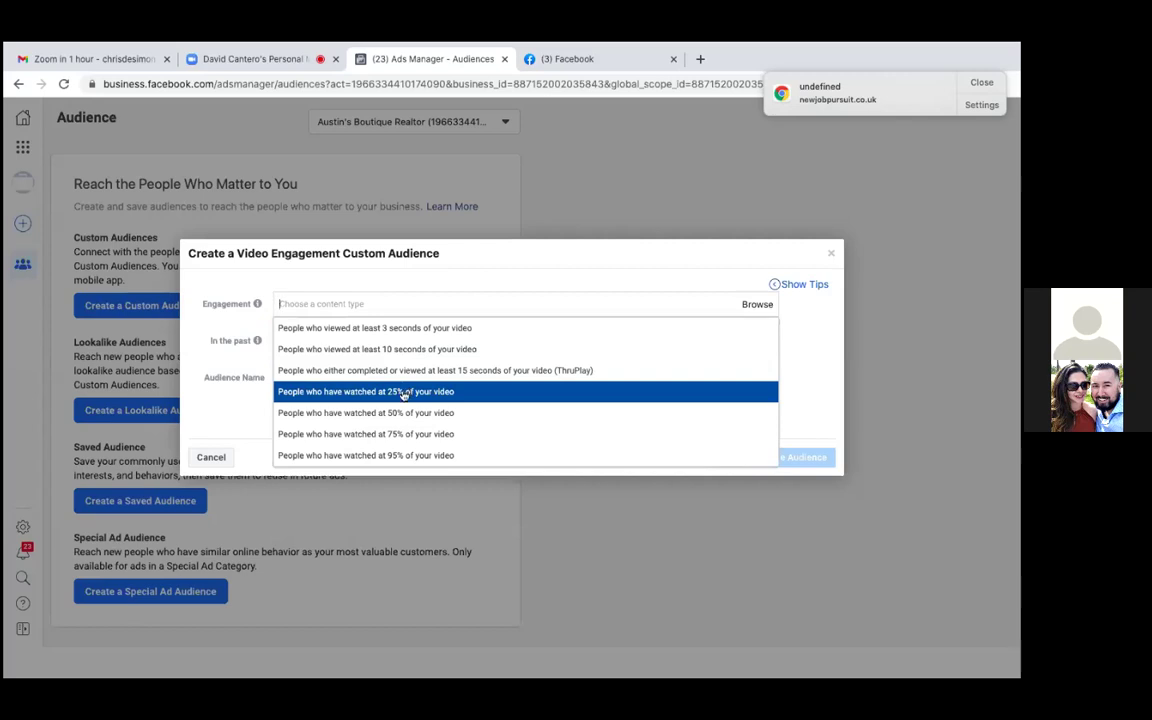
click(403, 393)
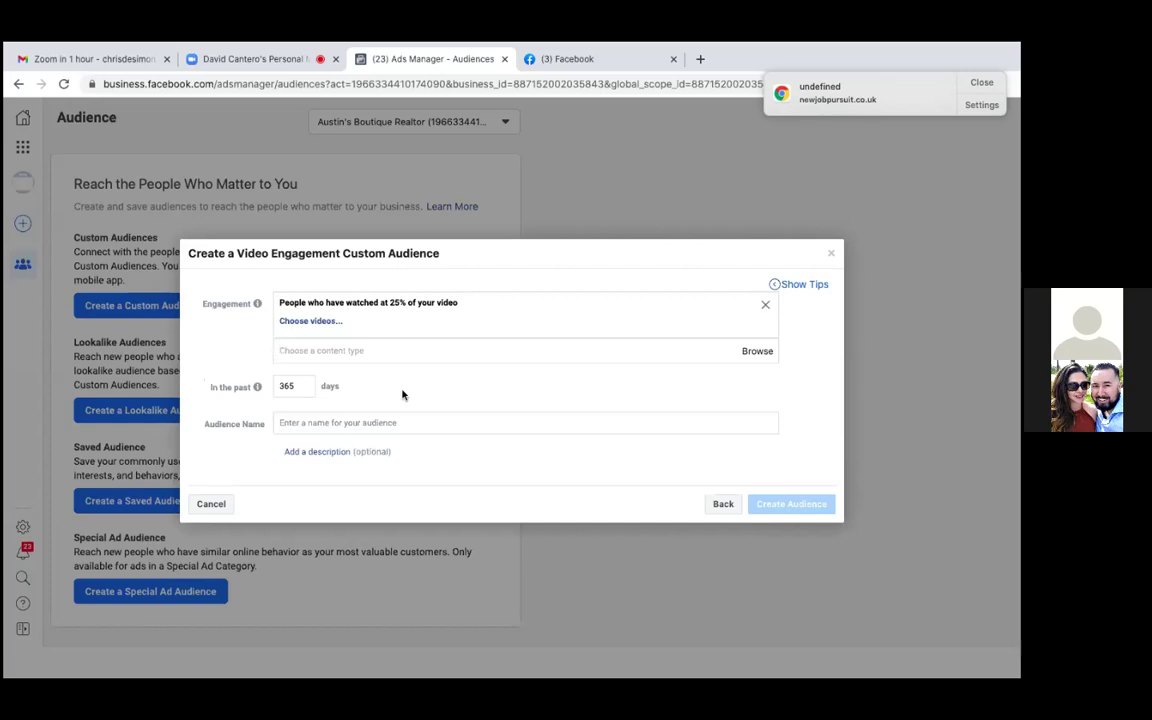
click(327, 321)
click(198, 311)
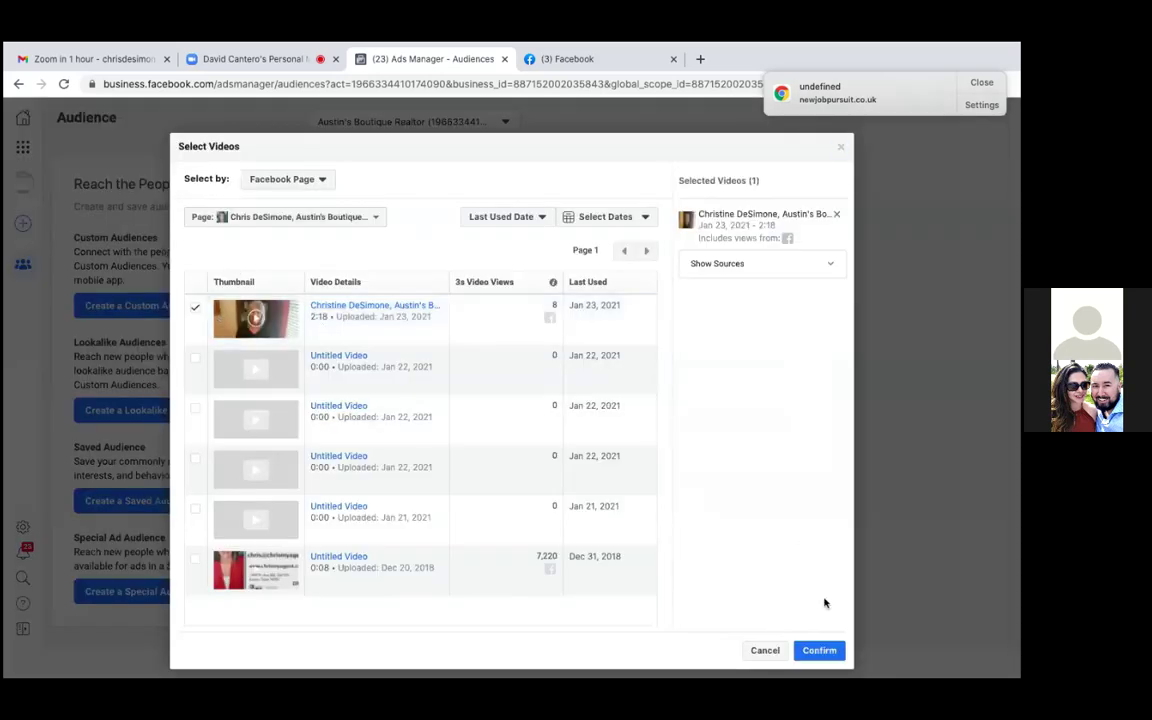
click(819, 651)
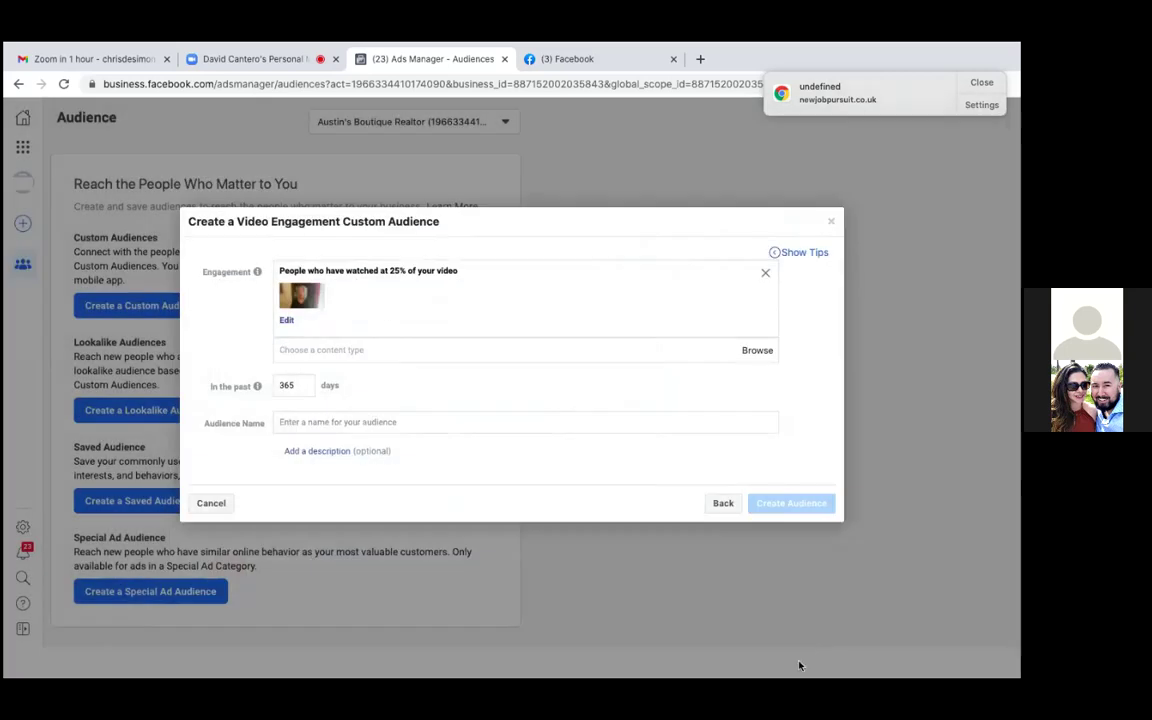
Name the audience 'Intro video (25%)' and create it
click(392, 424)
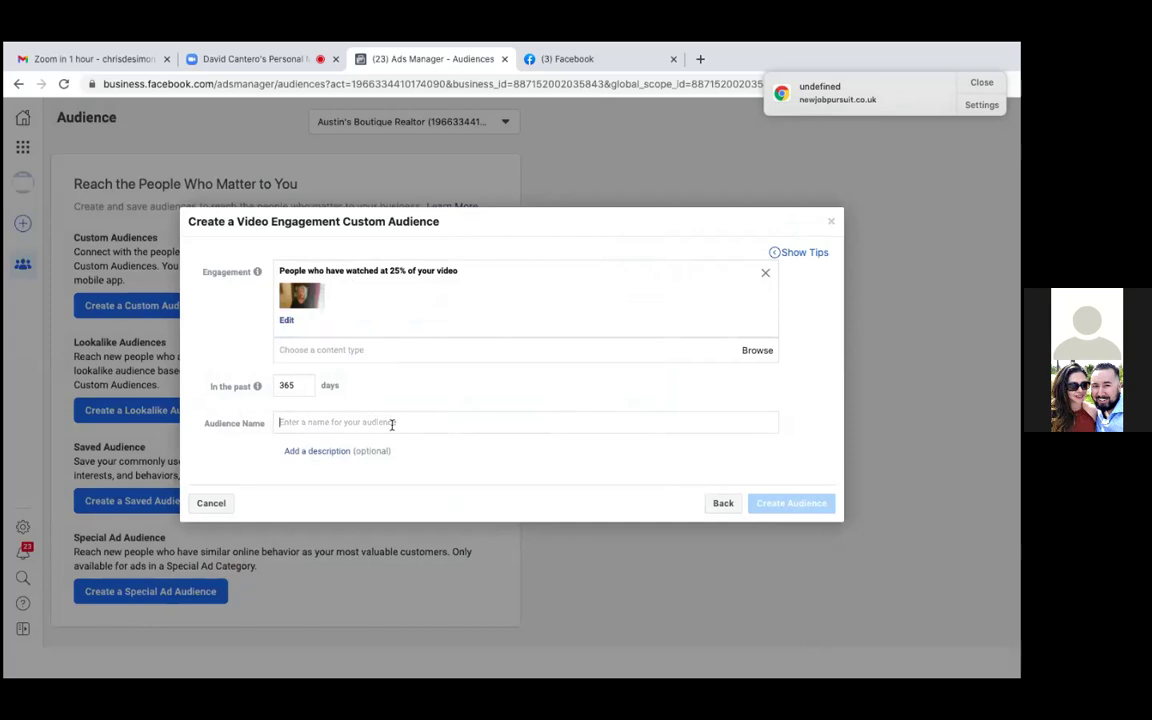
text(Intro video)
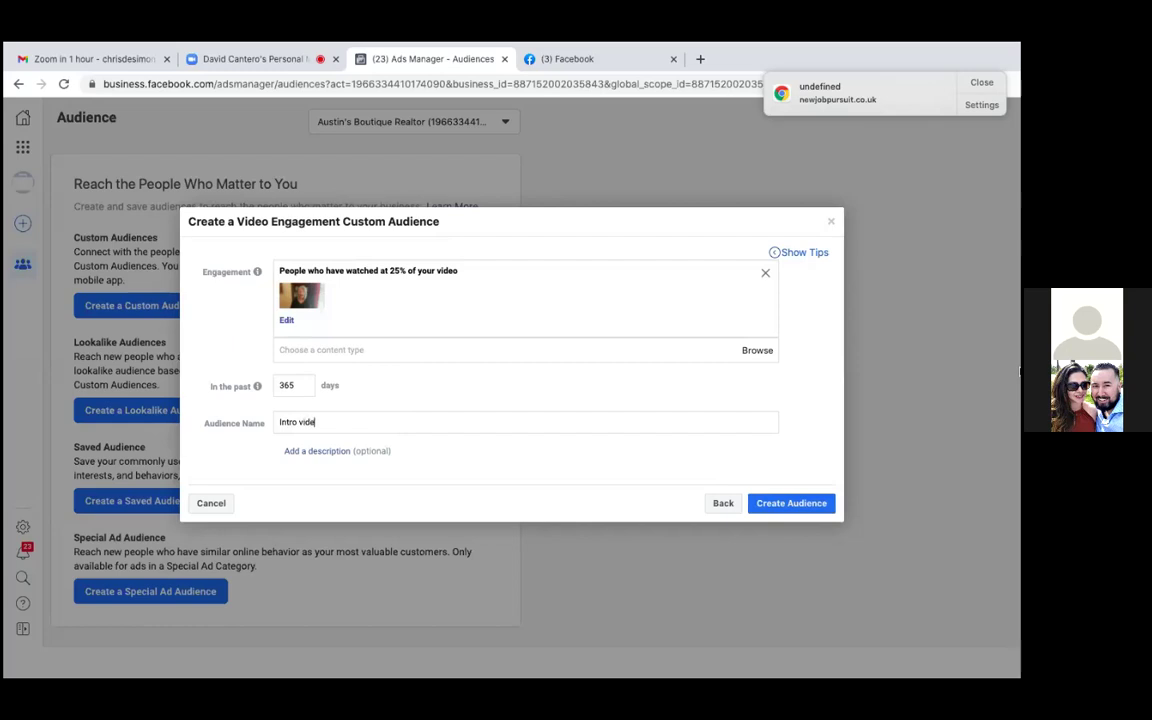
text( (25%))
click(788, 503)
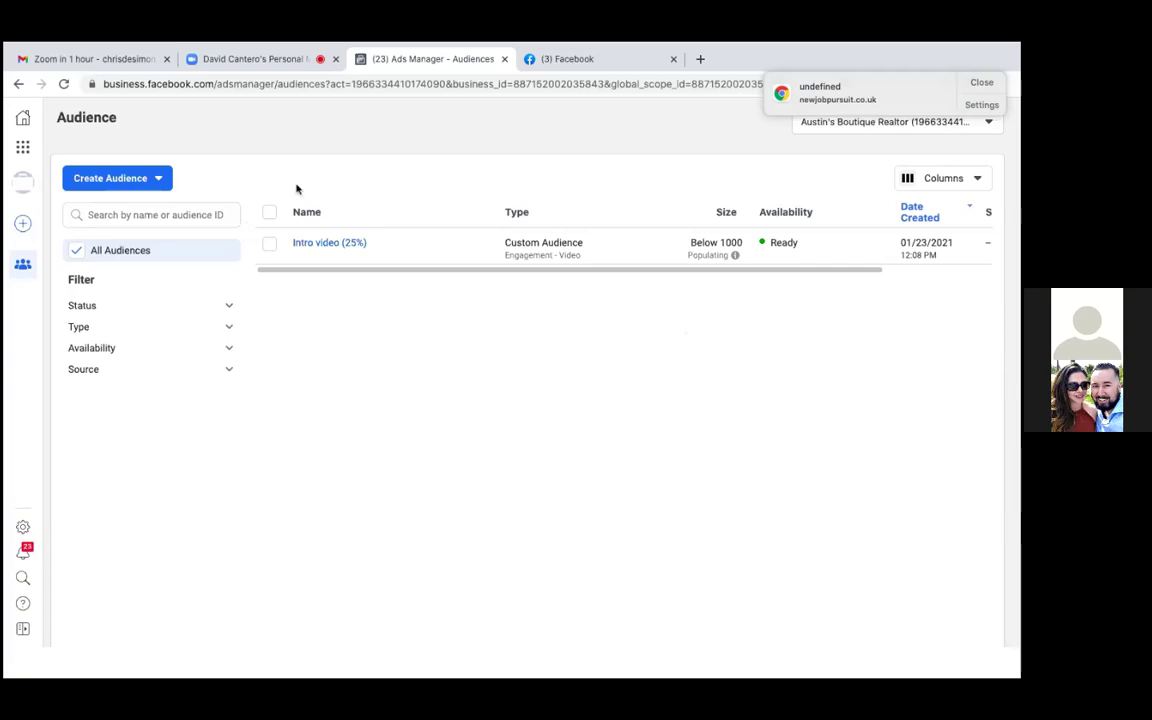
Dismiss the Chrome notification popup over the Audiences list
click(982, 82)
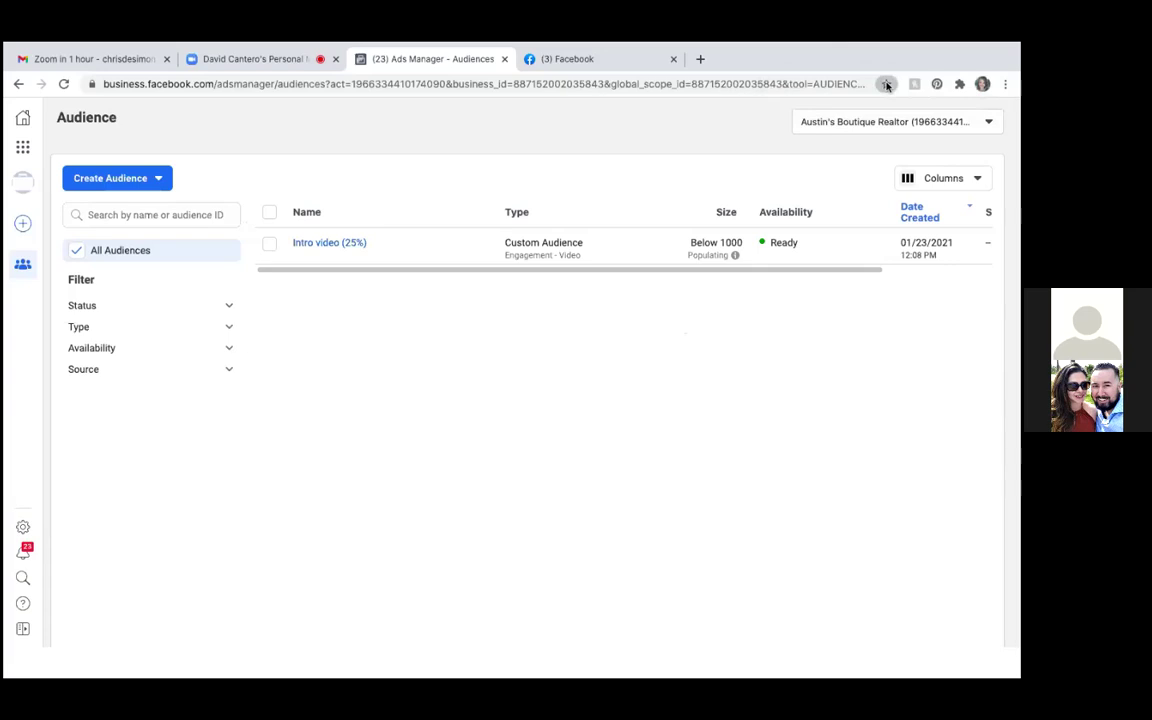
Bookmark the Audiences page as 'Custom Audiences', then return to the Ads Manager campaigns
click(886, 85)
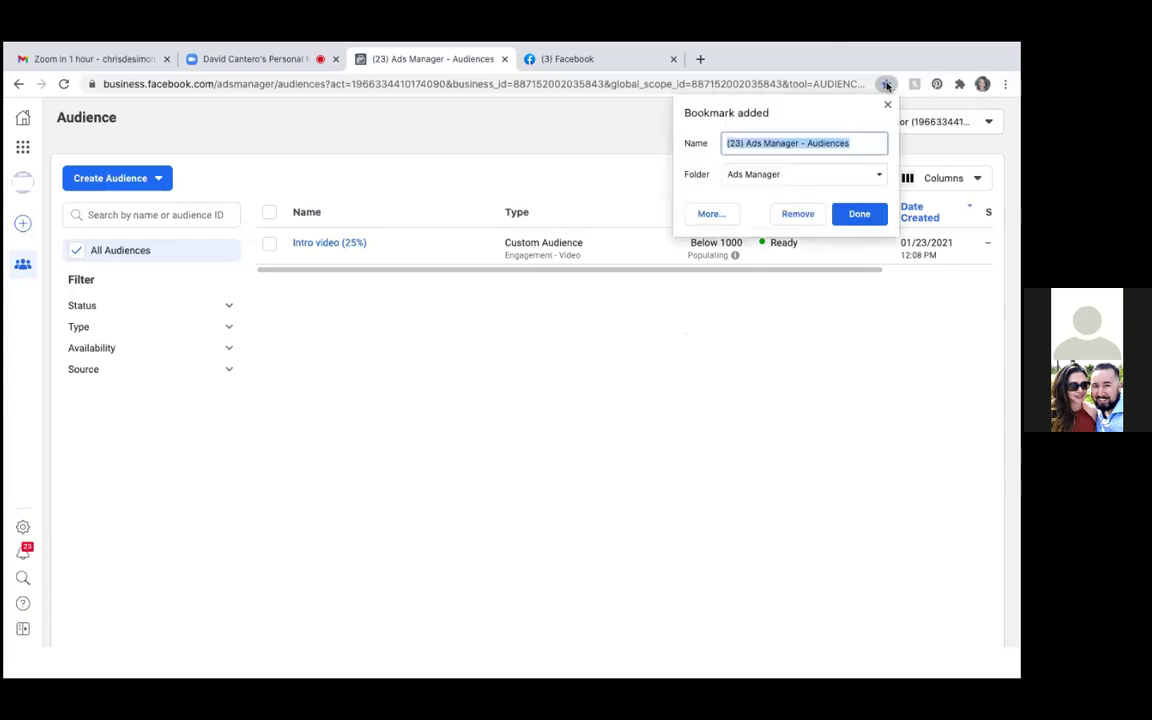
text(Custo)
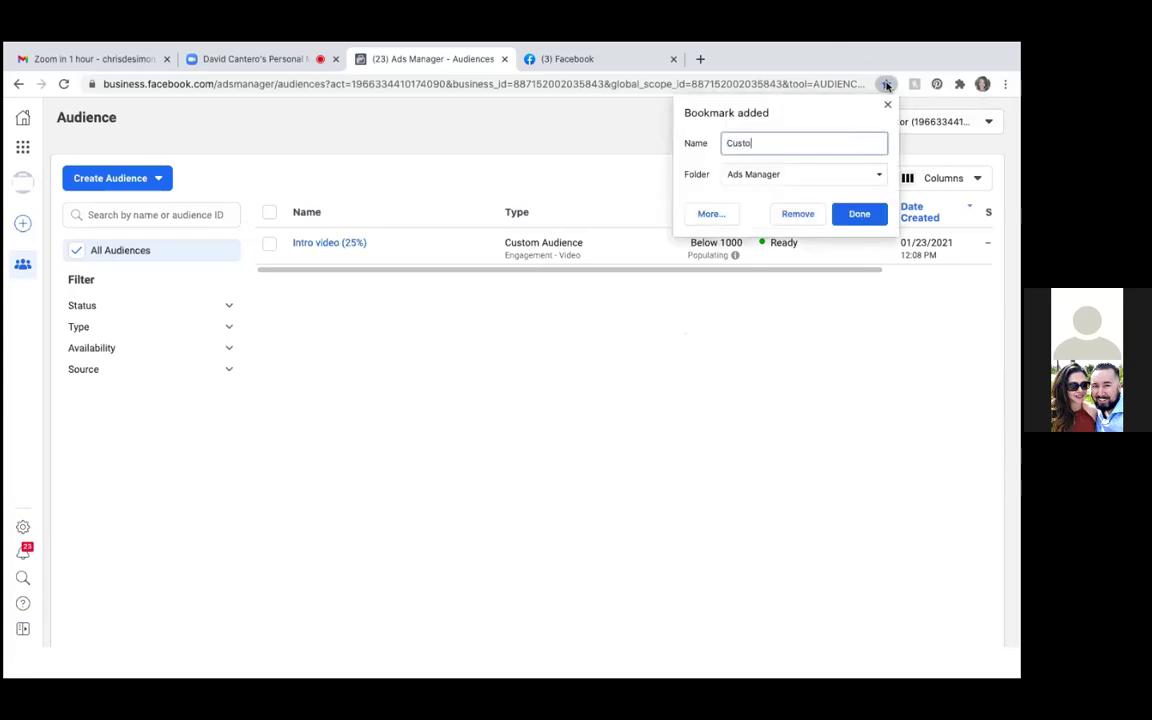
text(m Audiences)
click(858, 216)
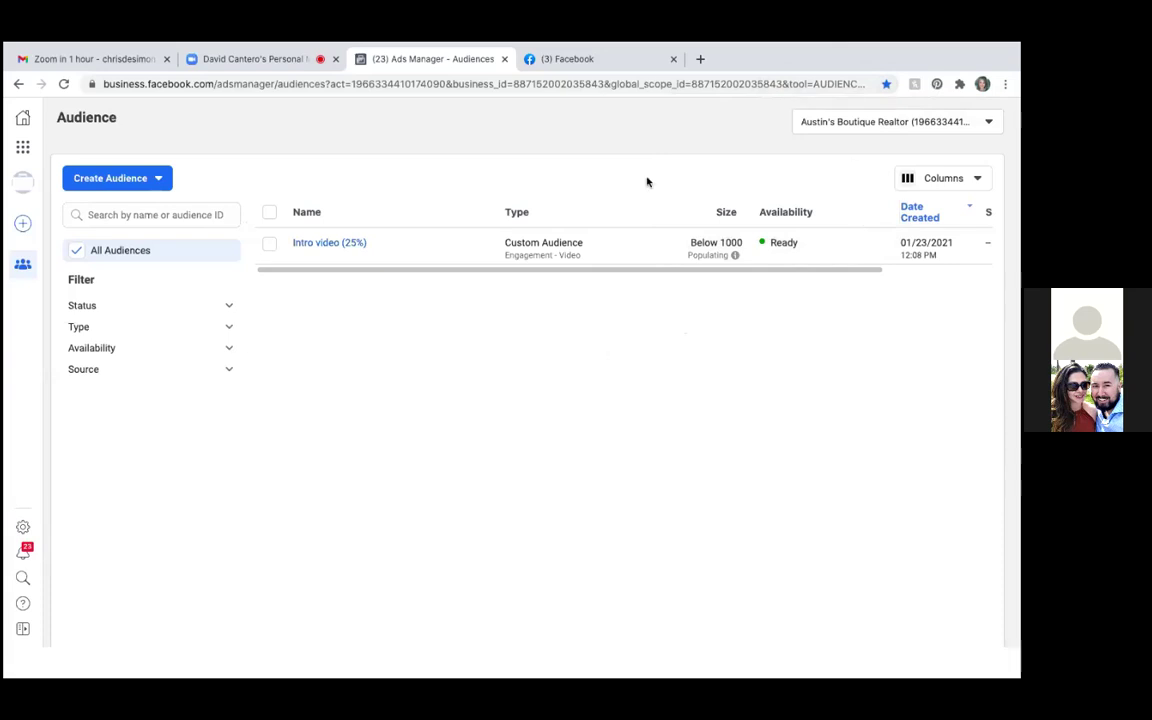
click(23, 147)
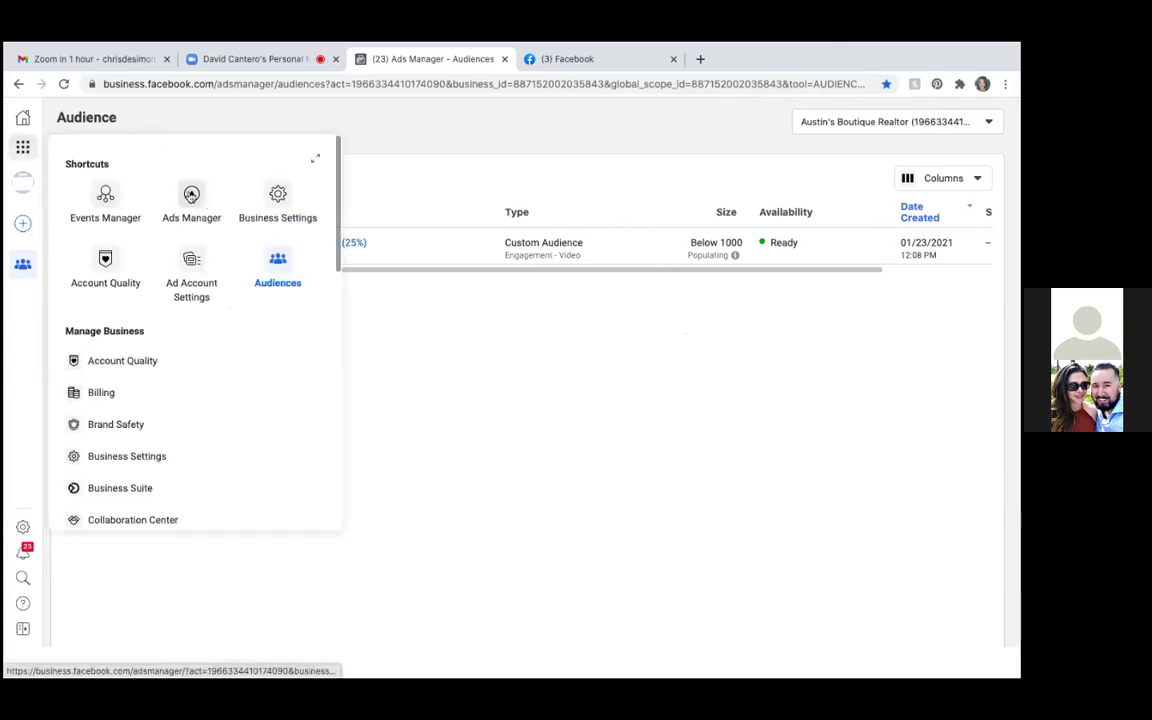
click(191, 195)
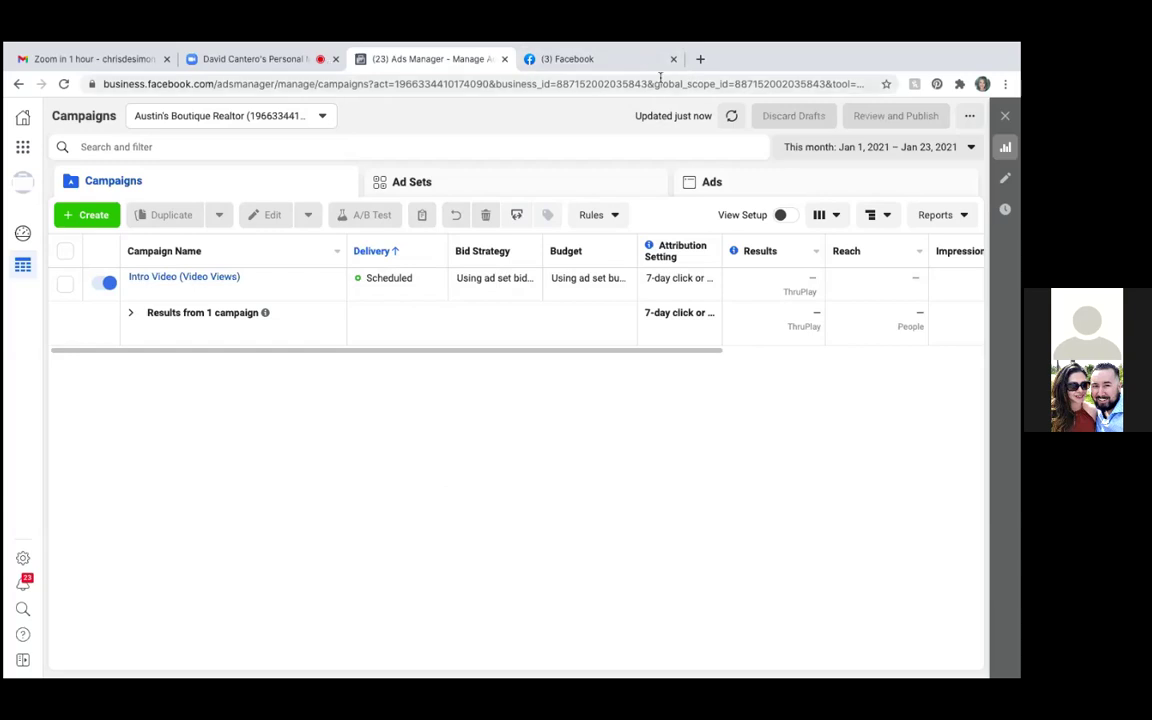
Confirm Intro Video (Video Views) shows Delivery: Scheduled in the Campaigns list
mouse_move(670, 53)
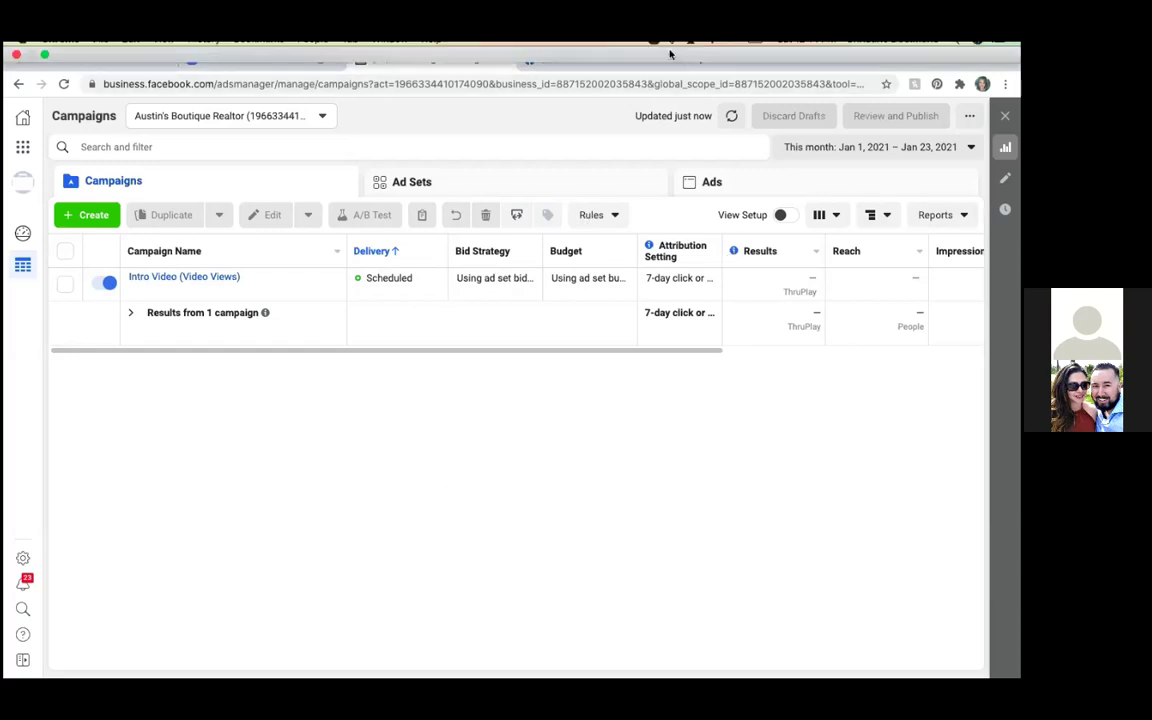
mouse_move(638, 44)
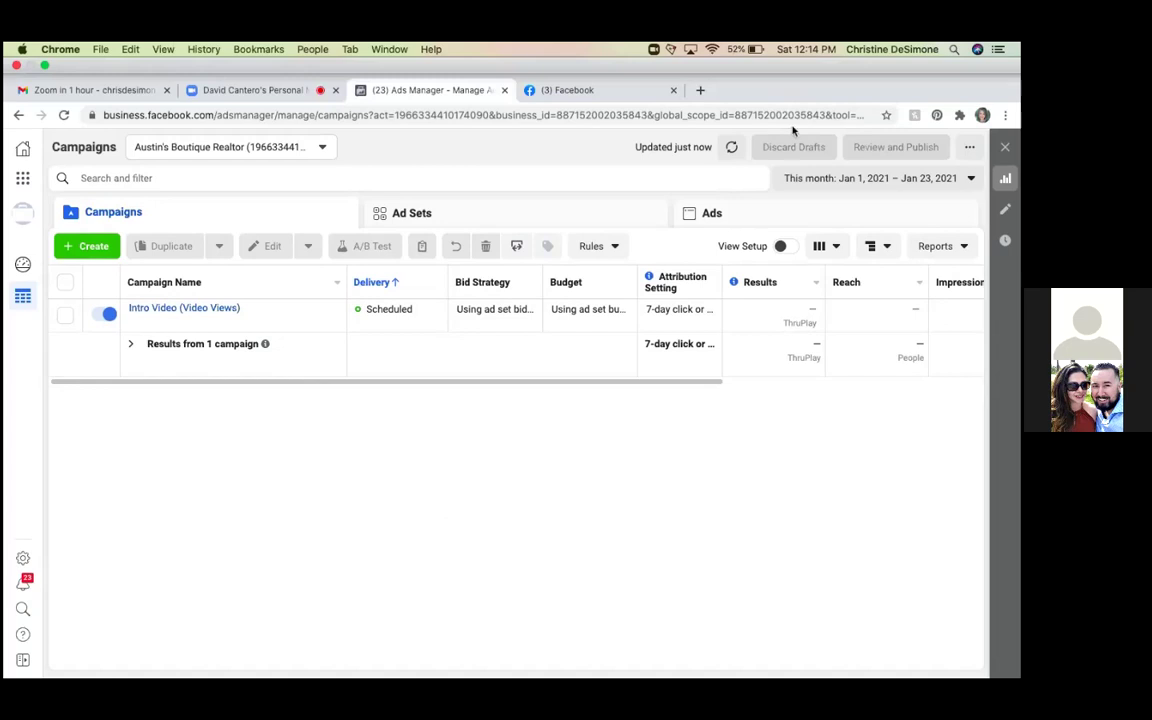